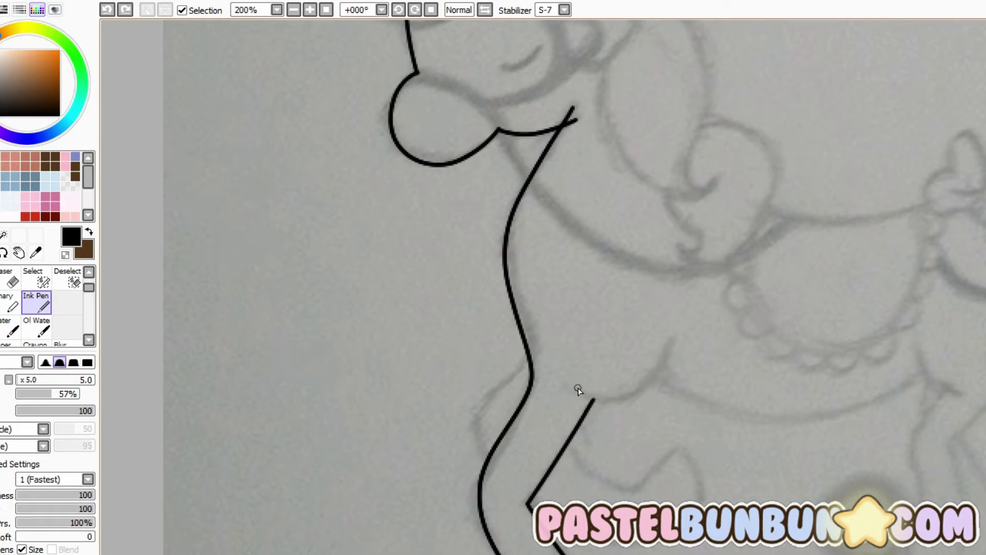
Ink the curve where the raised front leg meets the belly, and trace the swooping forelock on the head.
mouse_move(570, 385)
mouse_down()
mouse_move(668, 342)
mouse_move(793, 414)
mouse_up()
scroll(656, 191, up, 5)
scroll(656, 191, left, 3)
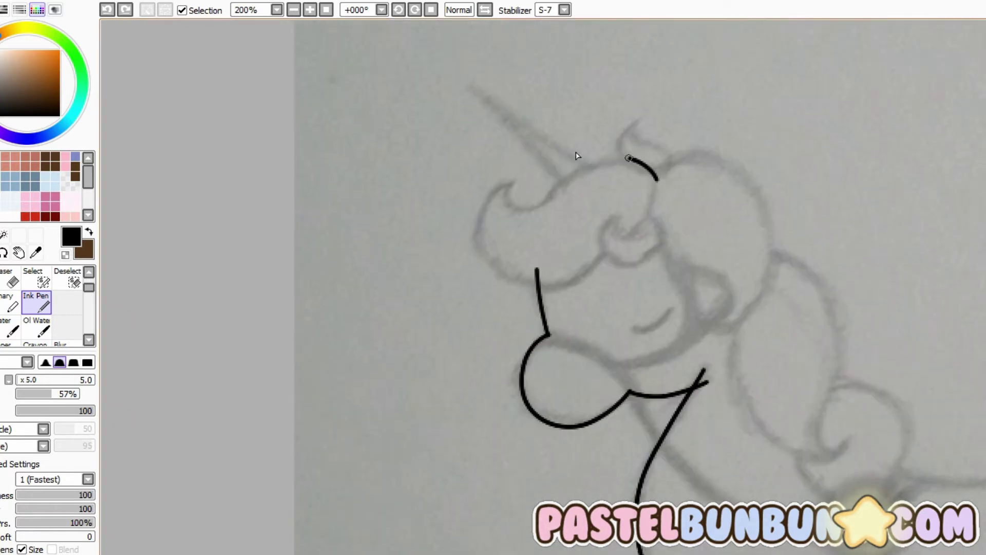
drag(628, 158, 510, 196)
key(ctrl+z)
Ink the large rounded mane section behind the forelock, including its inner edge curving along the cheek to a point.
mouse_move(659, 180)
mouse_down()
mouse_move(606, 160)
mouse_move(484, 200)
mouse_move(643, 239)
mouse_move(764, 159)
mouse_move(730, 343)
mouse_move(729, 288)
mouse_up()
key(ctrl+z)
key(ctrl+z)
drag(694, 345, 696, 260)
key(ctrl+z)
mouse_move(693, 345)
mouse_down()
mouse_move(730, 286)
mouse_move(658, 237)
mouse_up()
Ink the two mane locks flowing down the neck, giving each a curled tip.
scroll(793, 262, down, 1)
drag(778, 224, 847, 397)
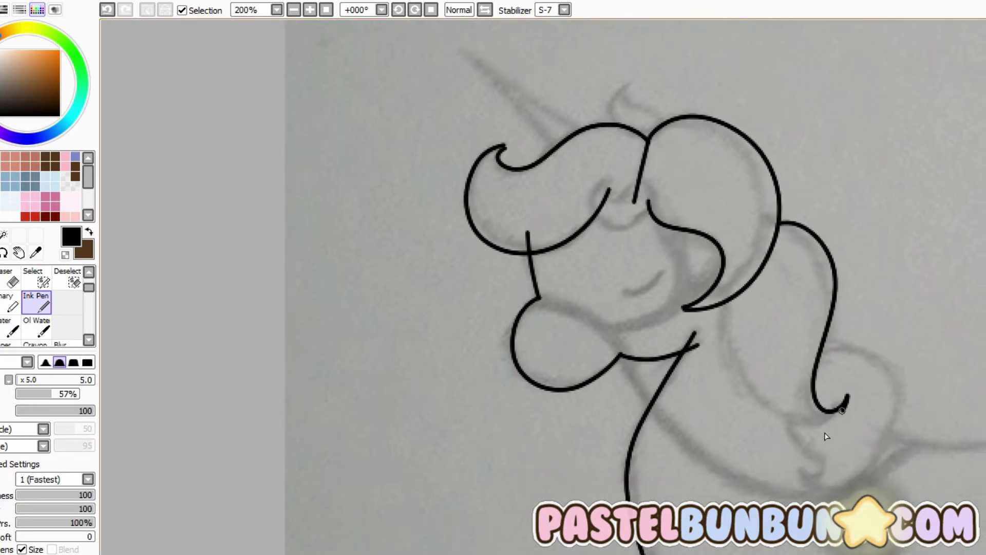
key(ctrl+z)
drag(731, 278, 848, 396)
scroll(814, 301, down, 2)
mouse_move(793, 270)
mouse_down()
mouse_move(847, 273)
mouse_move(779, 375)
mouse_move(763, 326)
mouse_up()
key(ctrl+z)
key(ctrl+z)
key(ctrl+z)
drag(790, 385, 764, 327)
Ink the small hair tuft on top of the head and the little round curl on the forehead.
scroll(617, 288, up, 3)
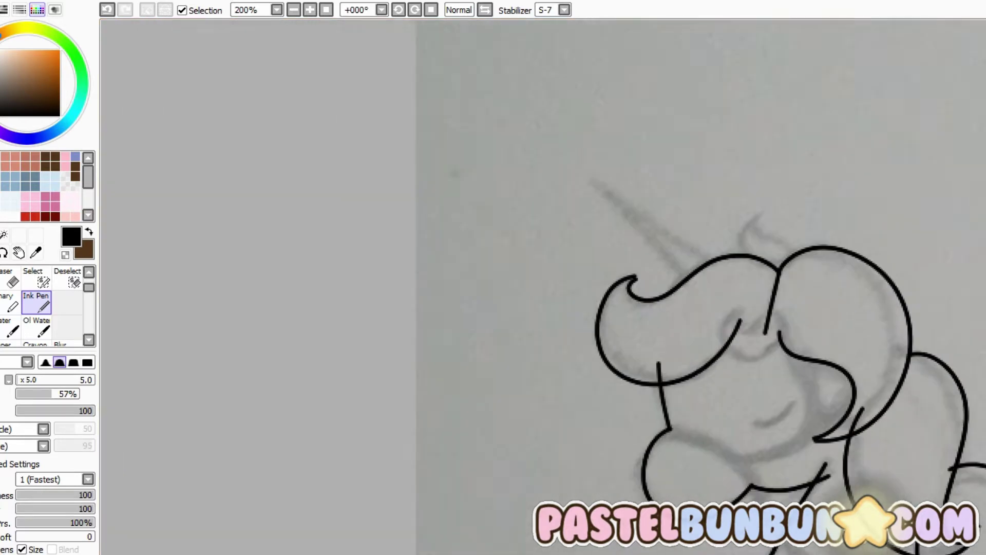
mouse_move(760, 241)
mouse_down()
mouse_move(742, 237)
mouse_move(749, 180)
mouse_move(776, 241)
mouse_up()
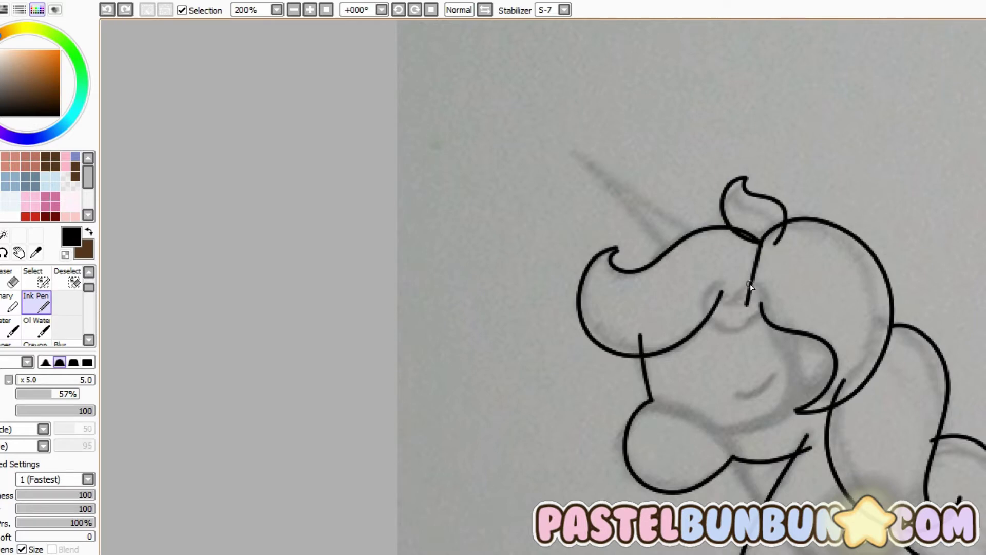
mouse_move(751, 281)
mouse_down()
mouse_move(759, 334)
mouse_move(750, 287)
mouse_up()
Erase the overlapping line ends around the hair tuft, forehead curl, mane locks and face.
key(e)
drag(780, 236, 771, 265)
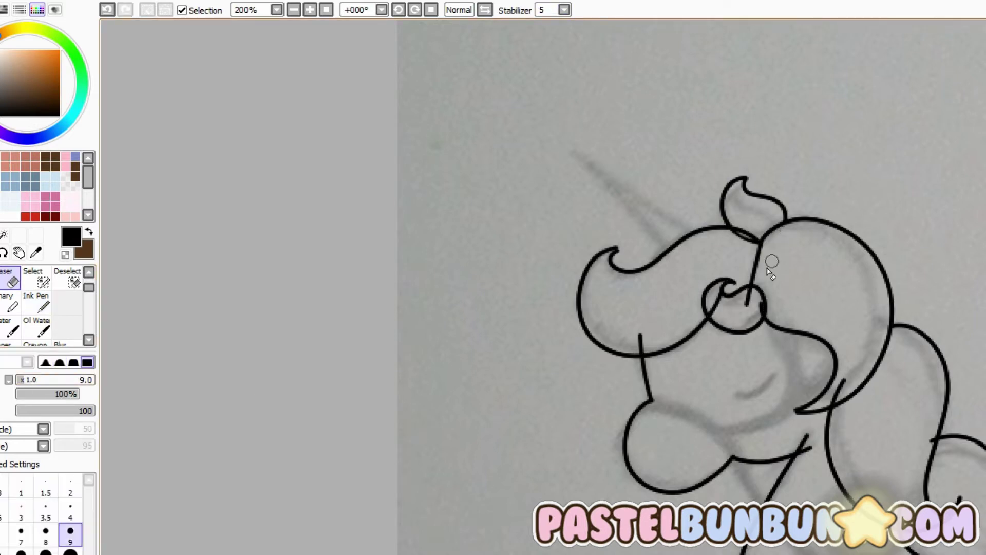
drag(845, 383, 833, 404)
drag(757, 235, 762, 235)
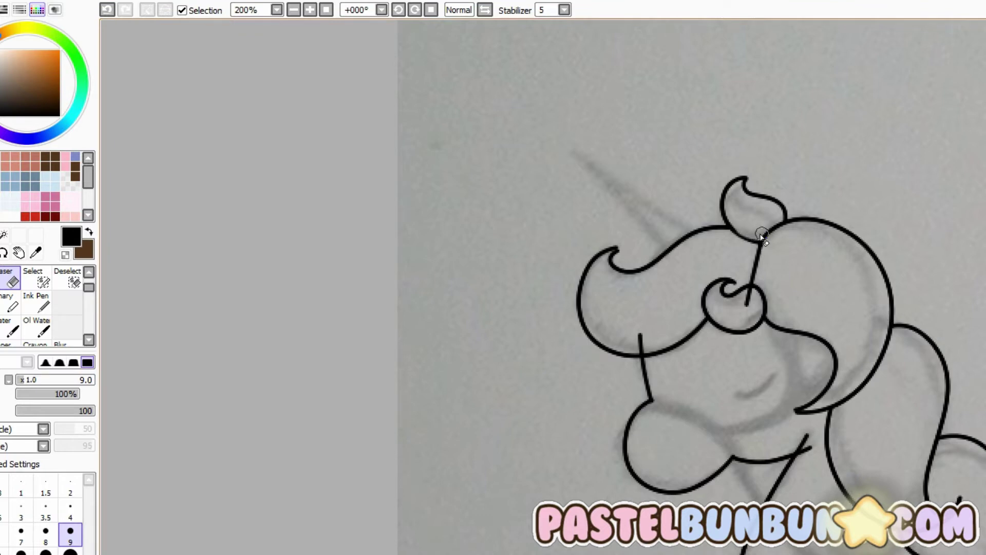
key(ctrl+z)
drag(822, 437, 775, 113)
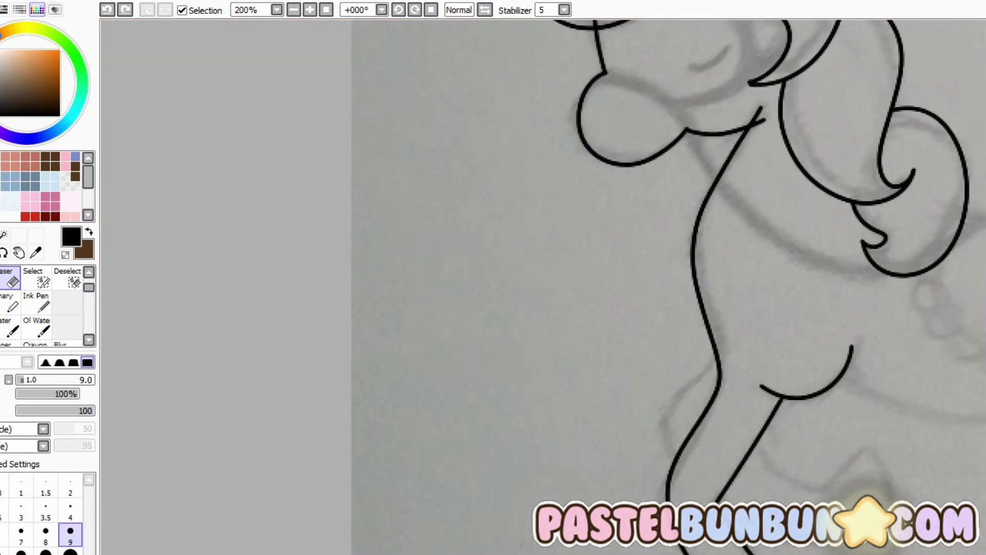
drag(866, 97, 912, 292)
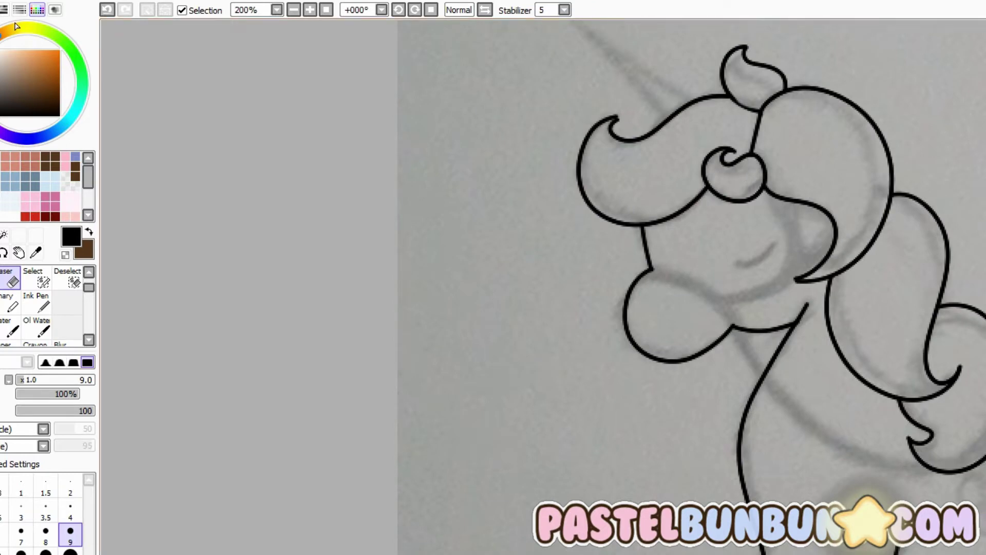
drag(668, 360, 462, 208)
key(ctrl+minus)
drag(463, 309, 372, 370)
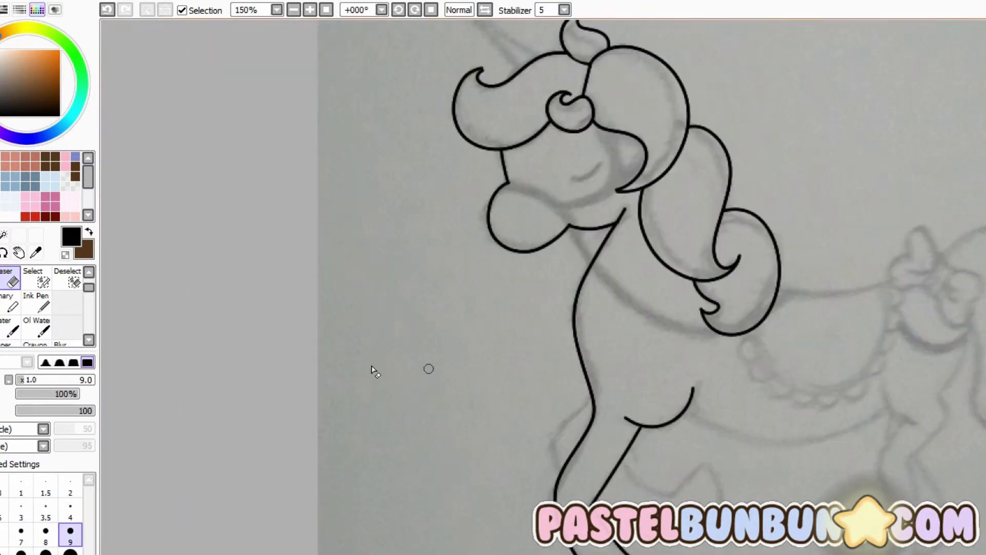
key(ctrl+plus)
key(n)
key(ctrl+z)
key(ctrl+minus)
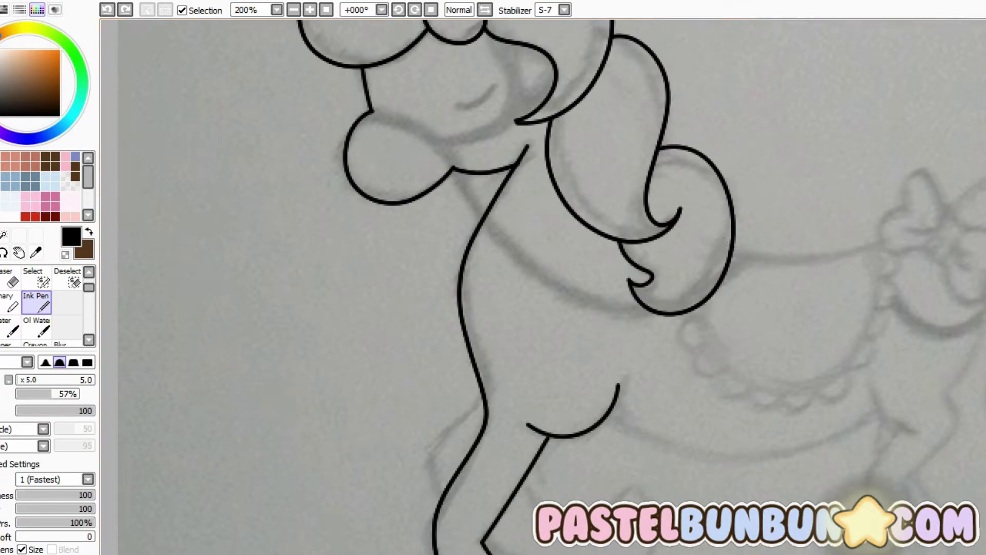
drag(775, 271, 941, 384)
key(ctrl+minus)
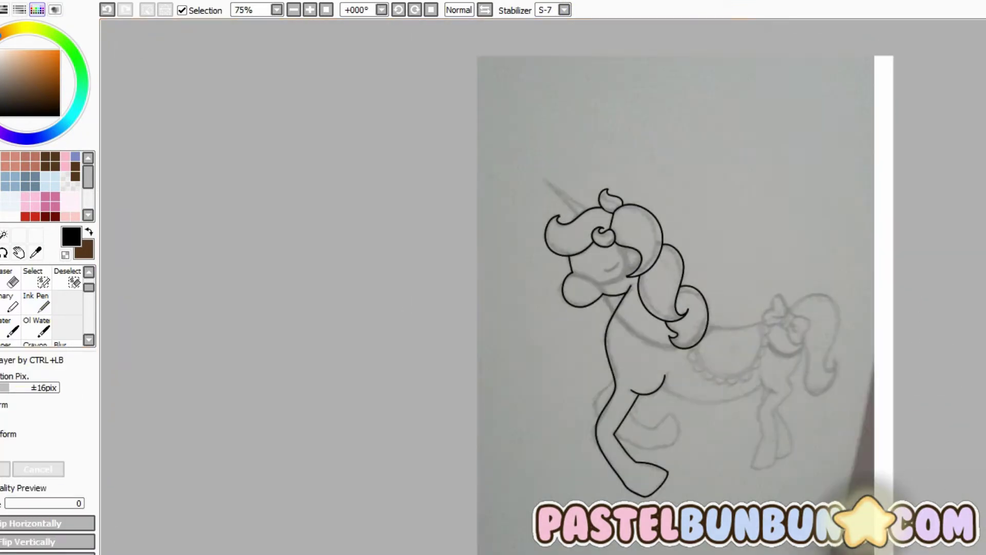
Transform the sketch layer, rotating and shifting it so the hindquarters sit better against the inked front half.
key(ctrl+t)
mouse_move(834, 470)
mouse_down()
mouse_move(733, 470)
mouse_move(788, 343)
mouse_move(935, 323)
mouse_move(800, 311)
mouse_move(913, 247)
mouse_move(702, 364)
mouse_move(830, 349)
mouse_move(810, 343)
mouse_up()
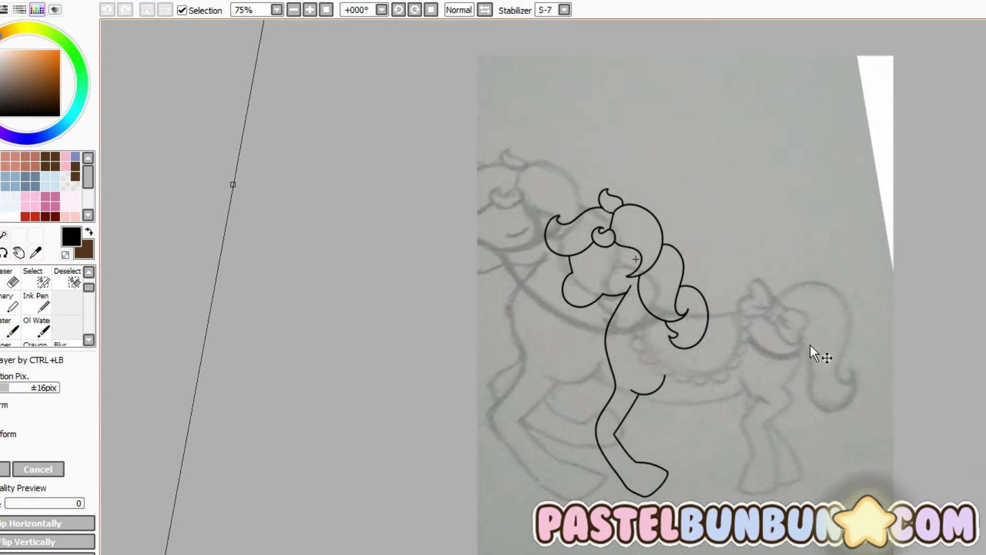
key(Return)
Ink the back line from the lowest mane curl over the rump and down around the hindquarters.
key(ctrl+plus)
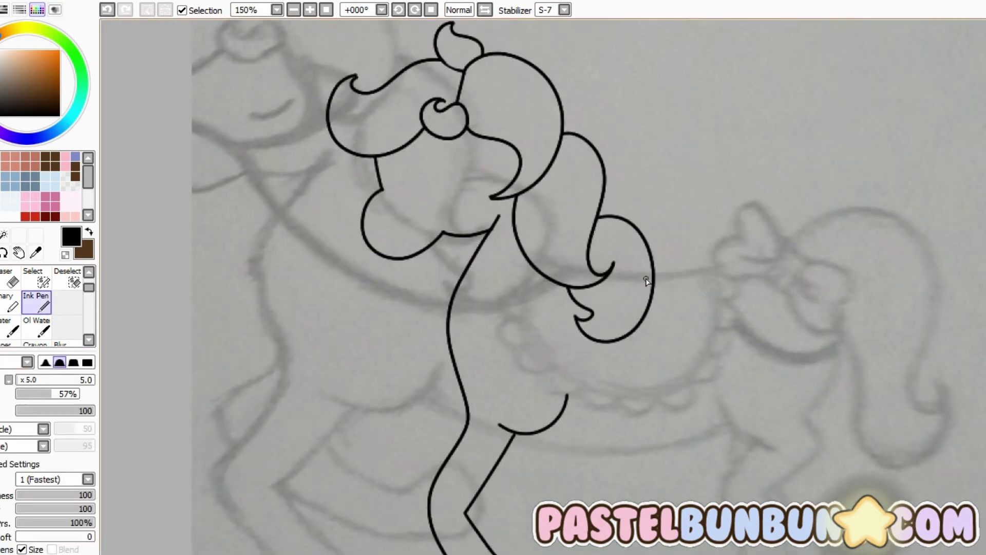
mouse_move(637, 271)
mouse_down()
mouse_move(858, 431)
mouse_move(726, 260)
mouse_move(842, 421)
mouse_move(762, 302)
mouse_move(705, 401)
mouse_move(730, 337)
mouse_move(654, 311)
mouse_move(645, 263)
mouse_up()
key(ctrl+z)
key(ctrl+plus)
key(ctrl+z)
Ink both sides of the near hind leg and close its hoof along the bottom.
mouse_move(711, 320)
mouse_down()
mouse_move(661, 363)
mouse_move(678, 469)
mouse_up()
drag(678, 469, 653, 553)
key(ctrl+z)
drag(678, 469, 658, 514)
drag(714, 402, 743, 506)
scroll(742, 506, down, 5)
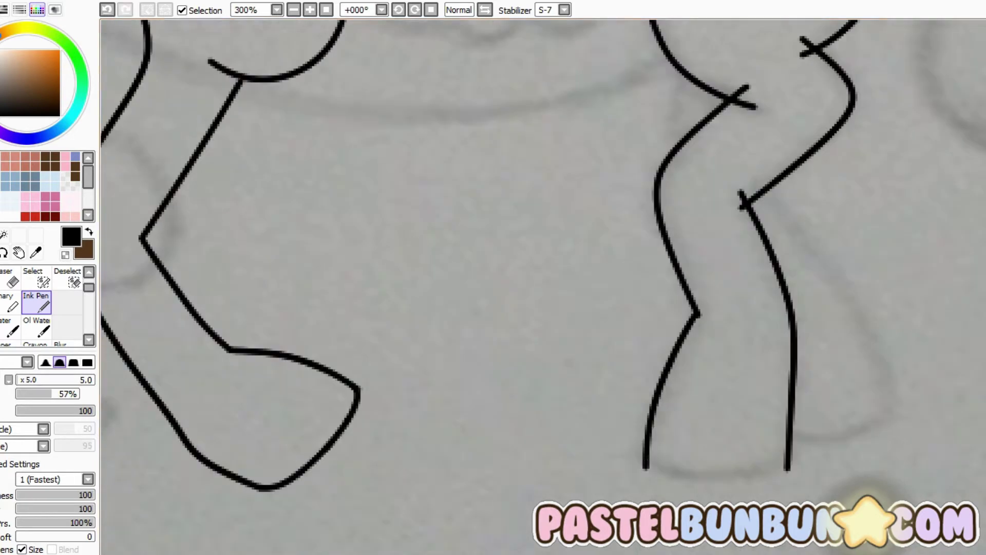
drag(794, 466, 644, 497)
Ink the visible parts of the far hind leg behind the near one.
scroll(742, 462, up, 5)
mouse_move(672, 268)
mouse_down()
mouse_move(676, 335)
mouse_move(809, 502)
mouse_up()
drag(682, 273, 653, 328)
Erase the line ends that overshoot at the hind leg joints and where the back meets the mane.
key(e)
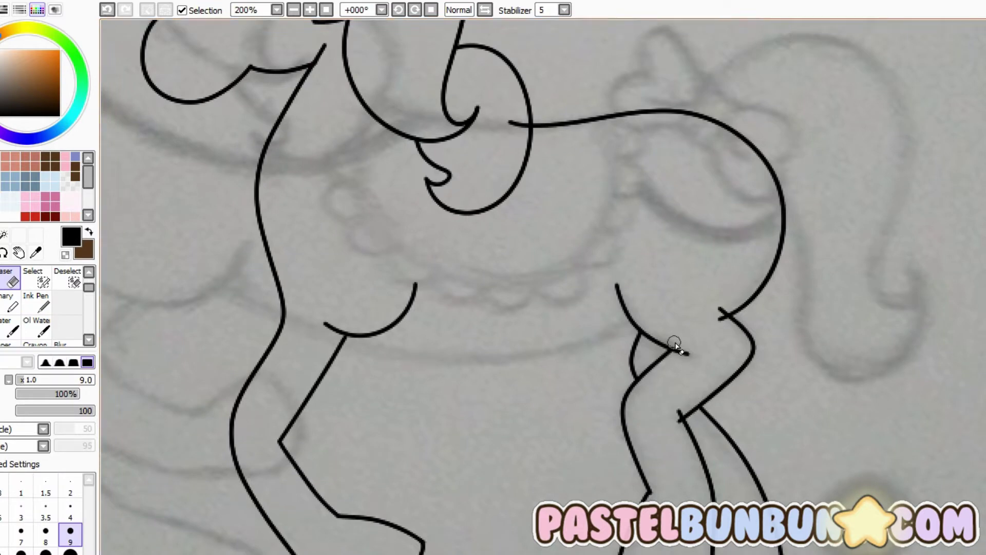
key(ctrl+z)
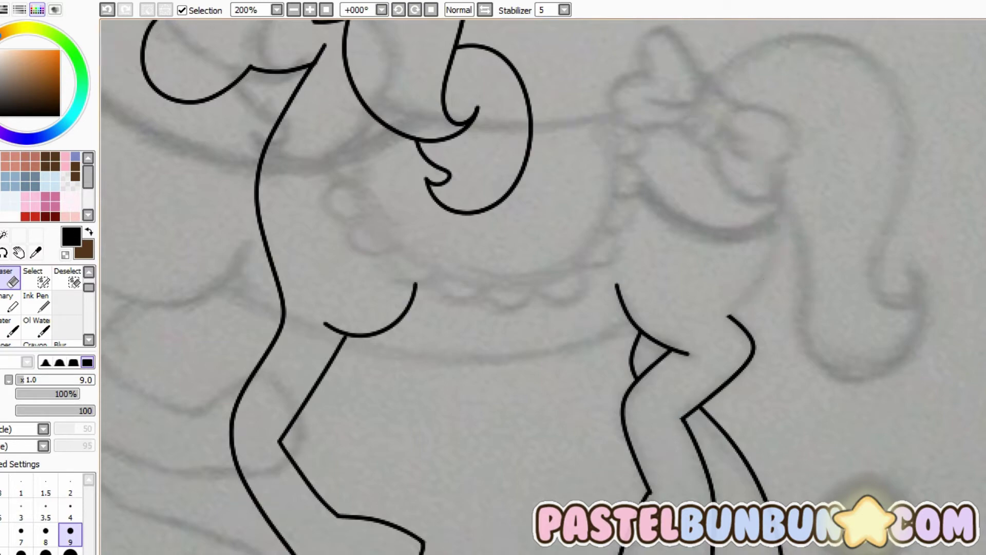
drag(511, 124, 530, 125)
scroll(692, 369, down, 4)
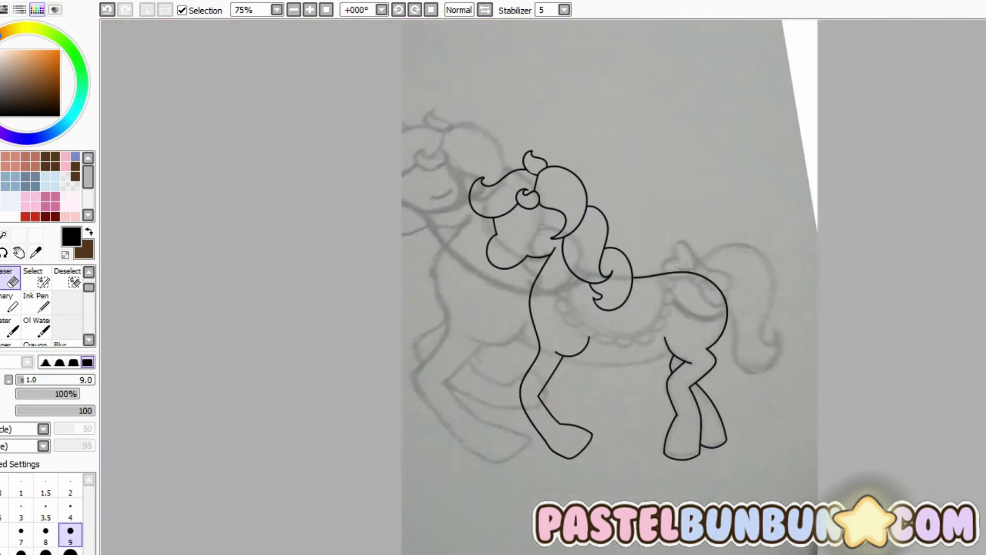
Ink the tail outline arching up from the rump and hanging down to a curled tip.
scroll(708, 223, up, 4)
key(n)
drag(709, 222, 797, 255)
drag(611, 265, 840, 429)
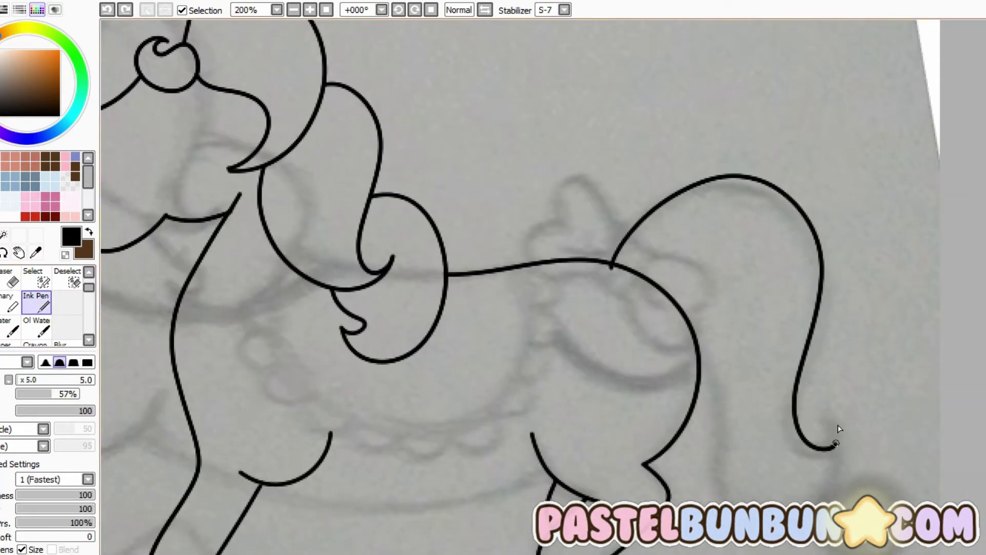
key(ctrl+z)
drag(607, 268, 819, 287)
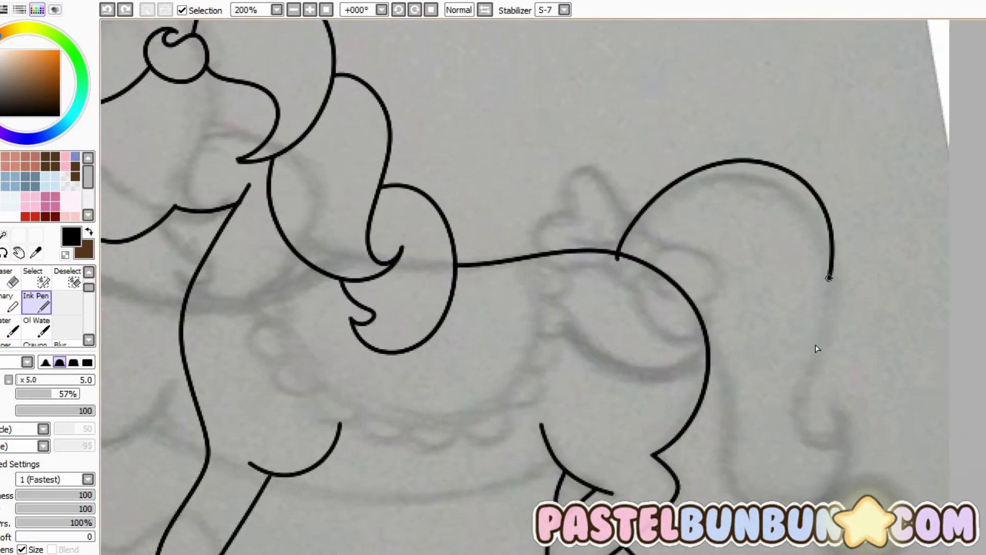
drag(817, 349, 840, 436)
key(ctrl+z)
mouse_move(608, 265)
mouse_down()
mouse_move(810, 165)
mouse_move(847, 425)
mouse_move(843, 503)
mouse_up()
key(ctrl+z)
drag(714, 313, 739, 503)
drag(847, 424, 835, 506)
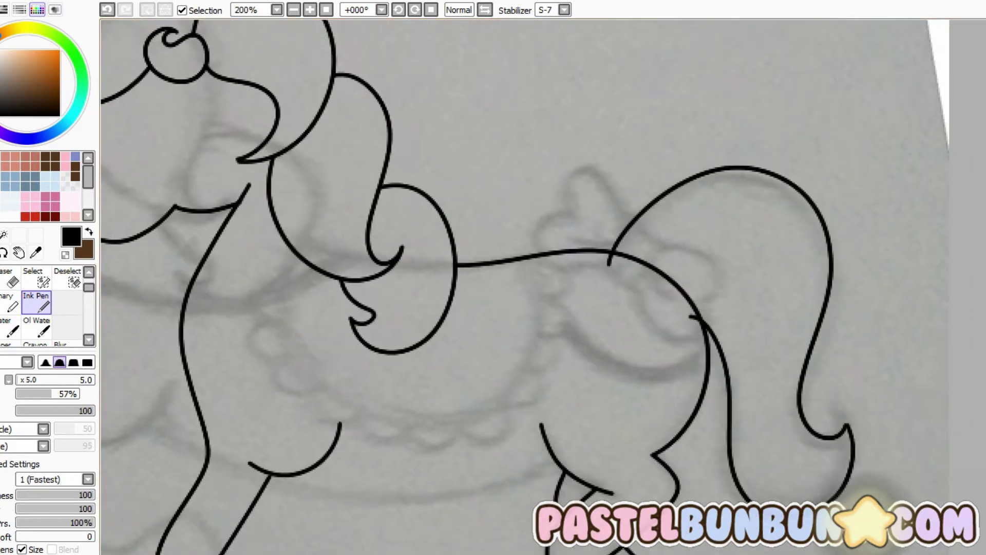
Erase the stray line ends where the tail outline crosses the rump.
scroll(842, 419, up, 1)
key(e)
drag(466, 162, 475, 177)
drag(589, 247, 615, 247)
scroll(614, 246, down, 3)
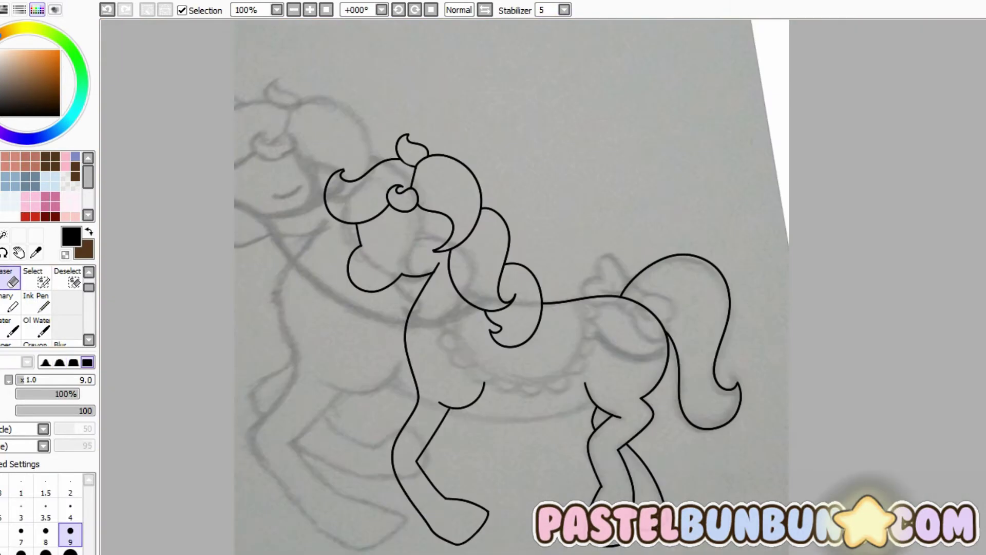
Ink the bow's knot with its crease lines at the base of the tail.
scroll(645, 329, up, 3)
key(n)
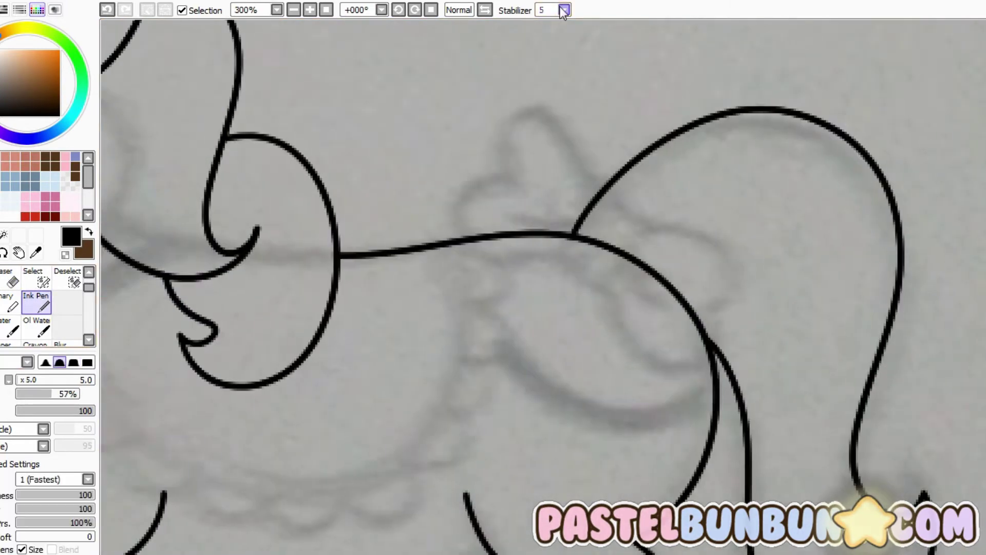
scroll(646, 329, up, 1)
mouse_move(637, 321)
mouse_down()
mouse_move(672, 342)
mouse_move(711, 254)
mouse_up()
key(ctrl+z)
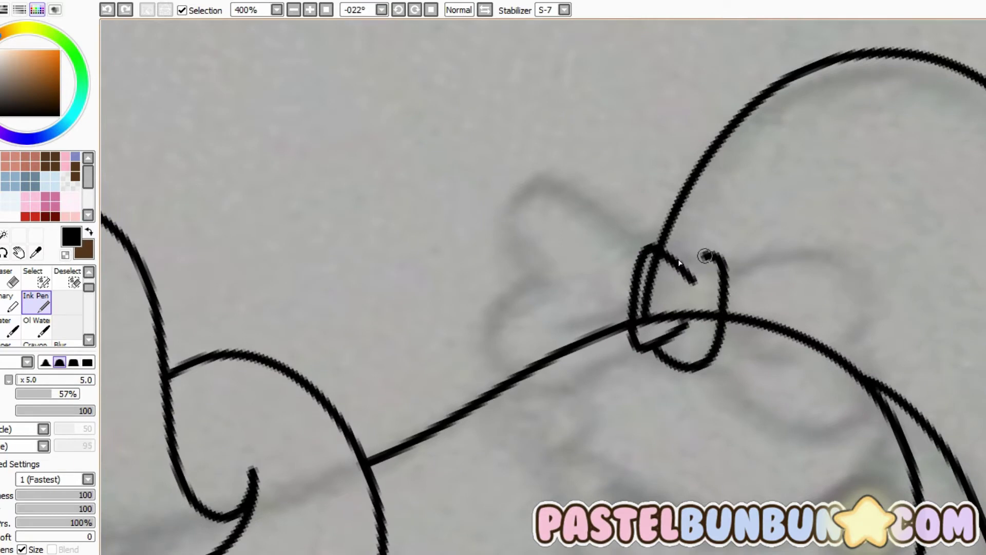
key(ctrl+z)
mouse_move(637, 326)
mouse_down()
mouse_move(727, 263)
mouse_move(800, 433)
mouse_up()
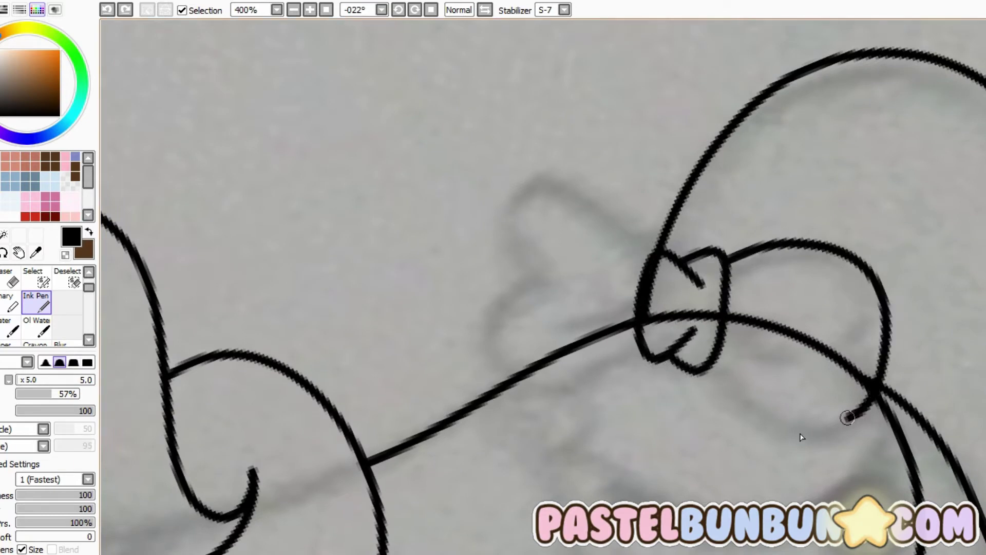
Ink the bow loop on the tail side of the knot, including the curve of its inner opening.
key(ctrl+z)
mouse_move(711, 362)
mouse_down()
mouse_move(872, 278)
mouse_move(920, 282)
mouse_up()
drag(727, 265, 892, 280)
key(ctrl+z)
mouse_move(730, 288)
mouse_down()
mouse_move(872, 282)
mouse_move(753, 280)
mouse_up()
key(ctrl+z)
click(13, 280)
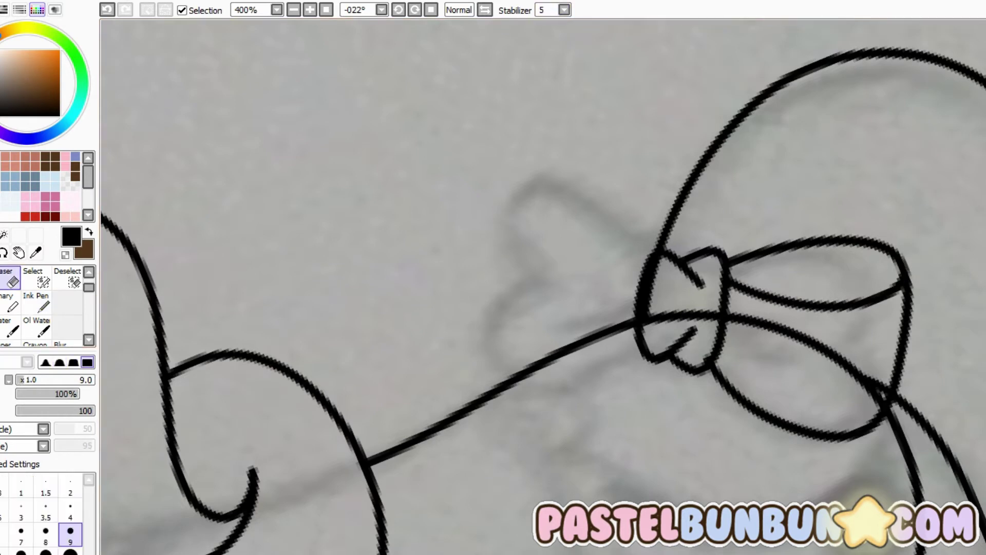
Paste a copy of the bow loop, flip it horizontally, and rotate and place it on the knot's opposite side.
key(ctrl+v)
key(ctrl+t)
click(46, 523)
drag(811, 329, 601, 282)
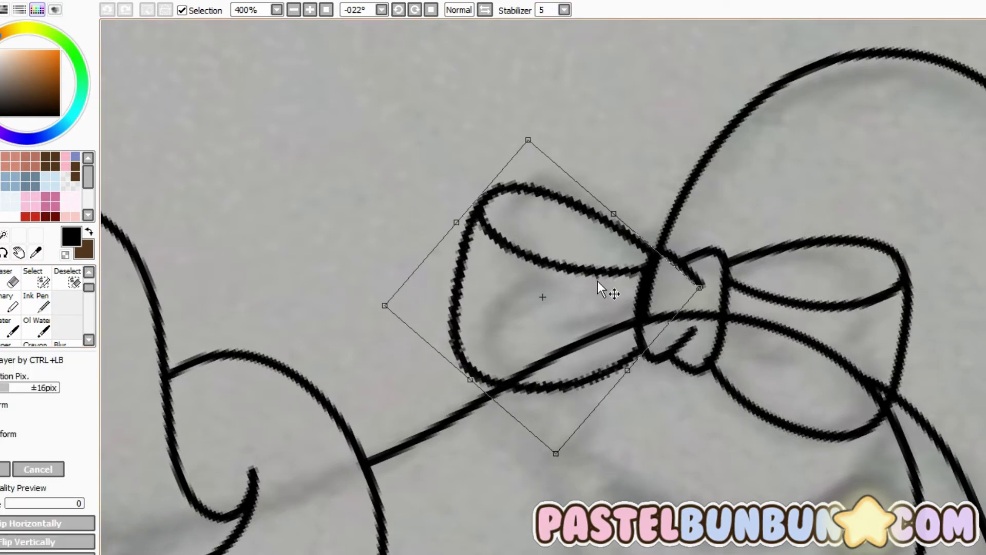
key(Return)
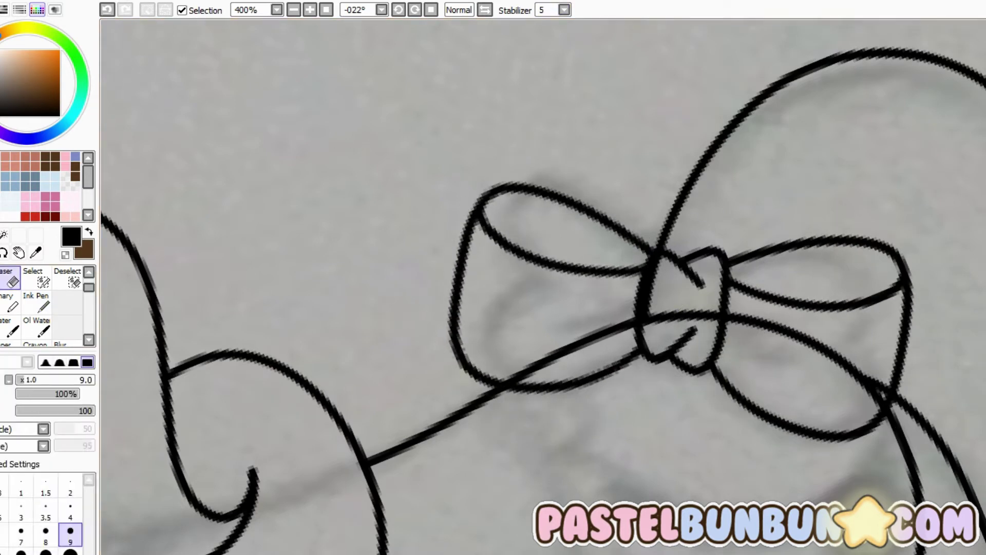
Erase the back, rump and tail lines that run through the bow.
key(Home)
key(ctrl+minus)
key(ctrl+minus)
key(ctrl+minus)
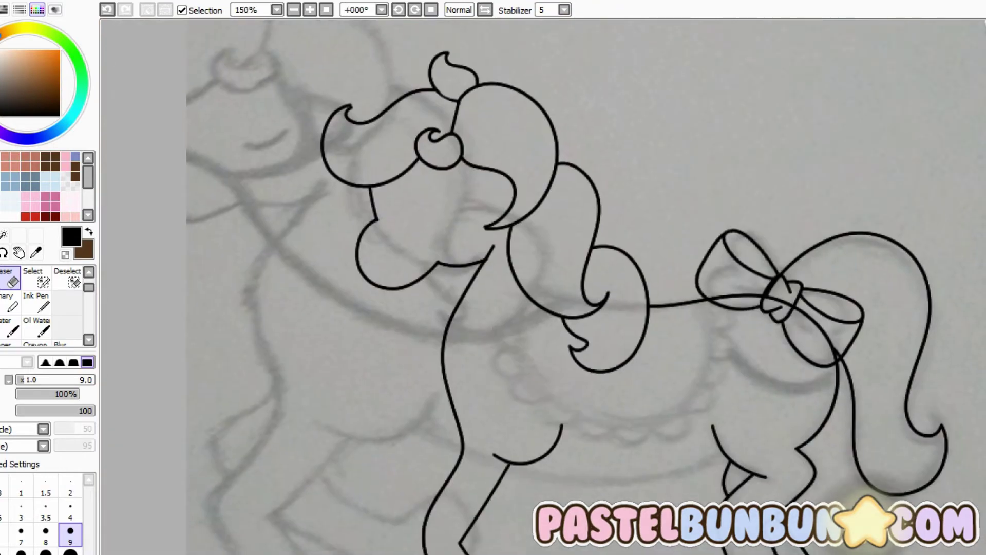
key(ctrl+plus)
key(ctrl+plus)
key(ctrl+minus)
key(ctrl+minus)
key(ctrl+minus)
key(ctrl+minus)
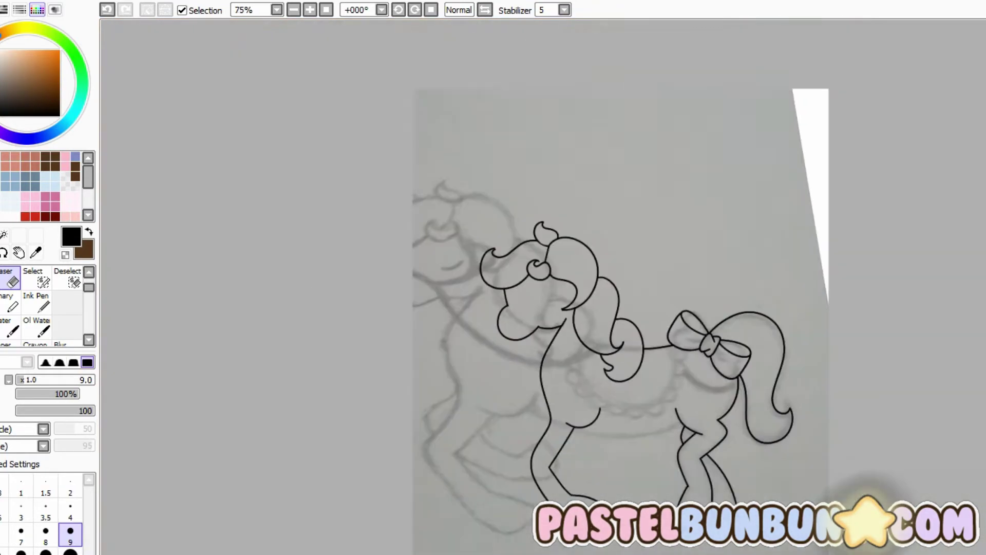
Realign the sketch with the inked head and front, and ink the belly line between the front and hind legs.
scroll(622, 321, up, 1)
key(ctrl+plus)
key(ctrl+plus)
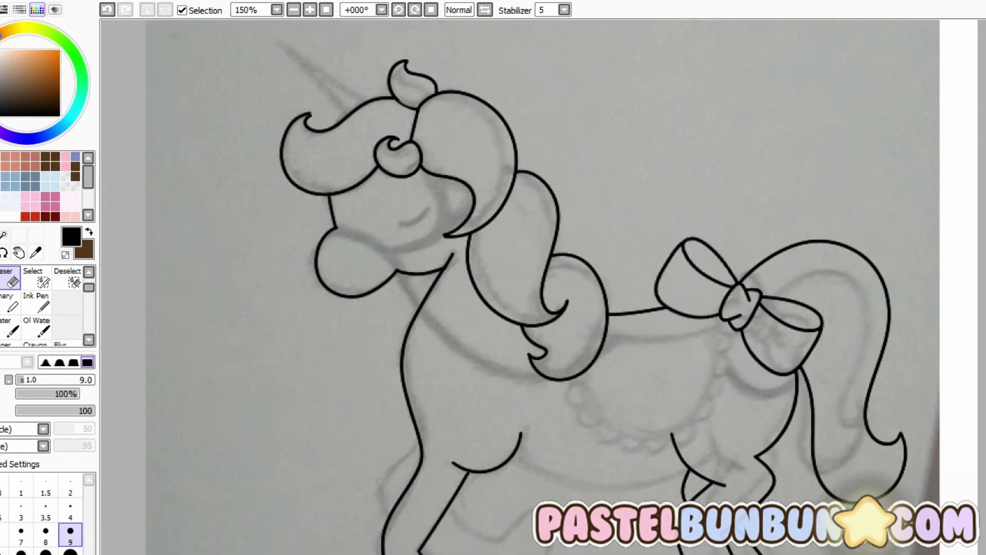
key(n)
key(ctrl+plus)
mouse_move(443, 386)
mouse_down()
mouse_move(553, 428)
mouse_move(696, 387)
mouse_up()
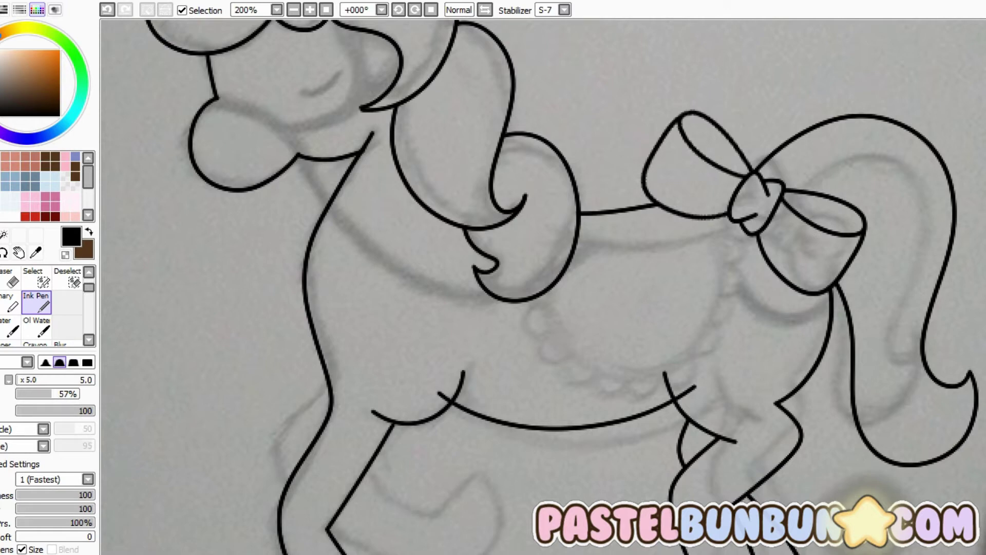
Ink the far front leg, with its bent edge beyond the near leg and its folded lower leg and hoof.
key(ctrl+plus)
mouse_move(229, 337)
mouse_down()
mouse_move(460, 194)
mouse_move(411, 363)
mouse_up()
drag(454, 411, 718, 378)
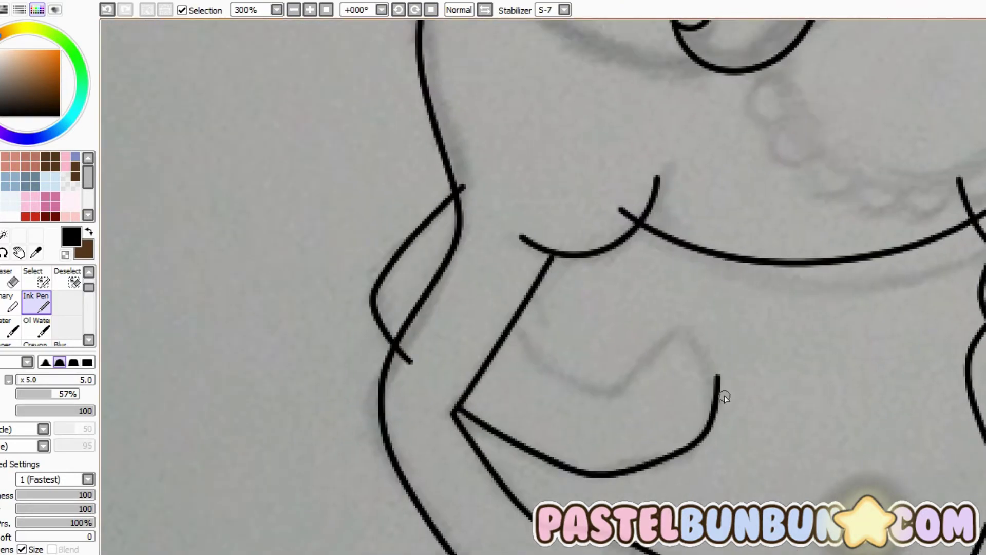
mouse_move(515, 310)
mouse_down()
mouse_move(529, 347)
mouse_move(676, 332)
mouse_move(733, 407)
mouse_move(677, 459)
mouse_up()
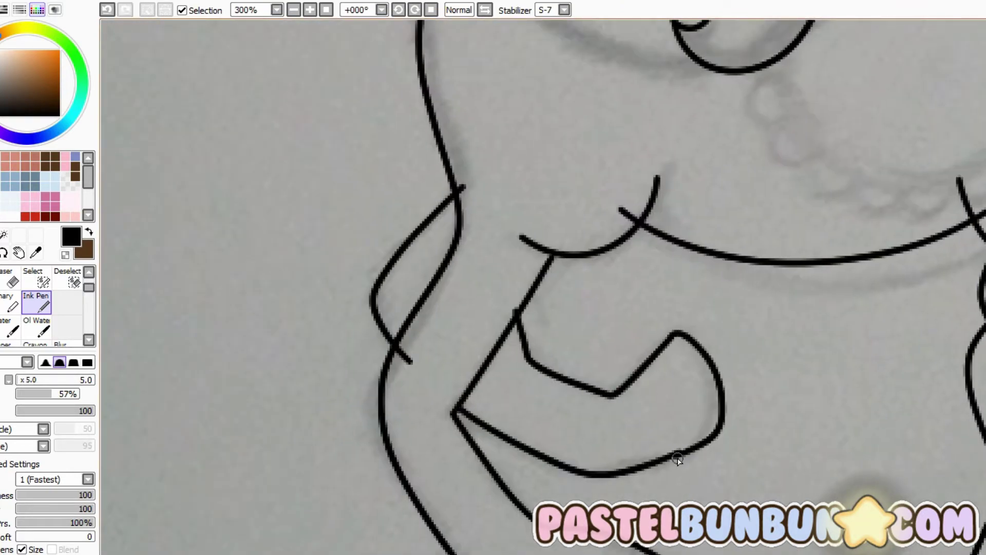
key(ctrl+z)
mouse_move(676, 332)
mouse_down()
mouse_move(695, 452)
mouse_move(614, 475)
mouse_up()
Erase and redraw the underside of the far front leg so it joins the hoof in a smooth curve.
key(e)
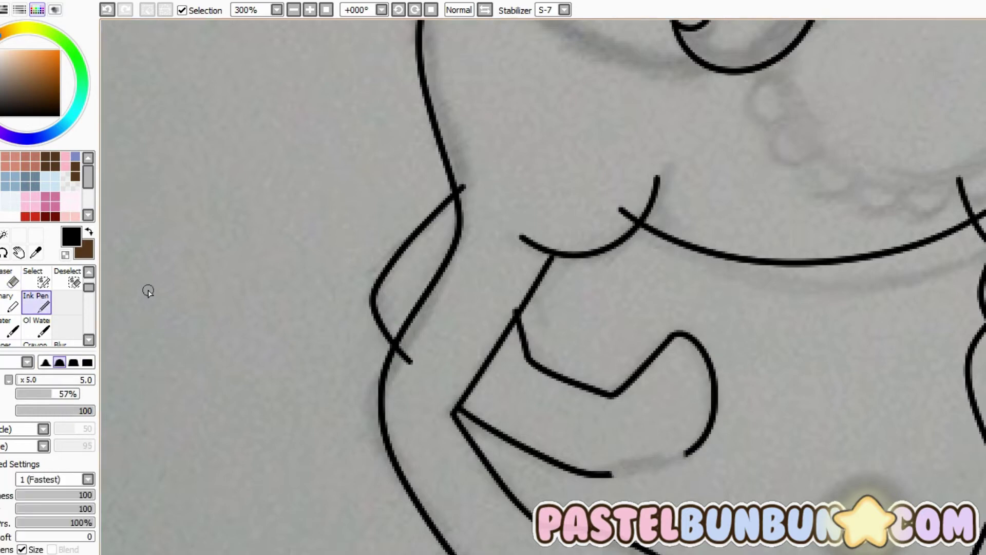
key(ctrl+plus)
drag(472, 365, 573, 332)
key(ctrl+z)
key(ctrl+z)
drag(472, 365, 599, 328)
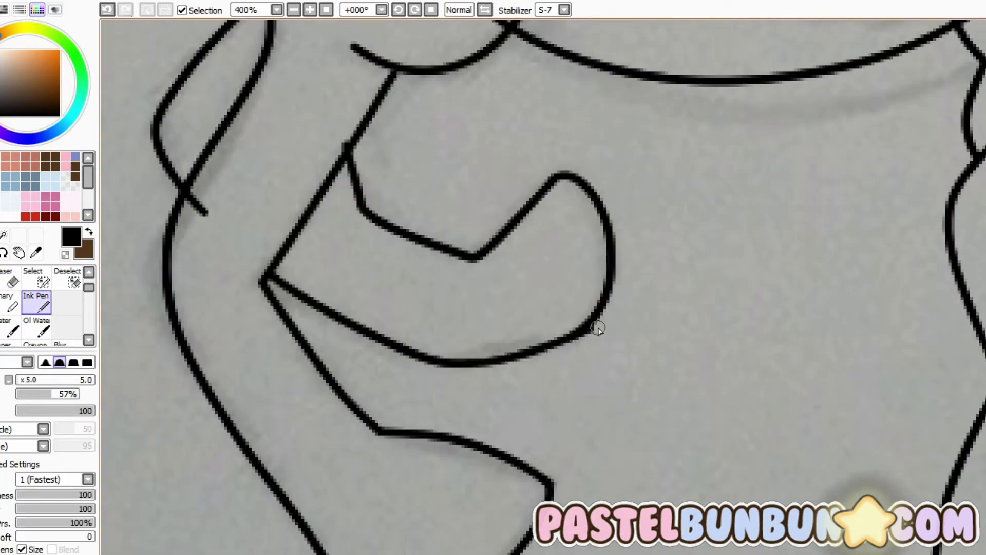
Ink the horn over the sketch as two straight lines meeting at a point and running down into the forelock.
key(ctrl+minus)
key(ctrl+minus)
key(ctrl+minus)
key(e)
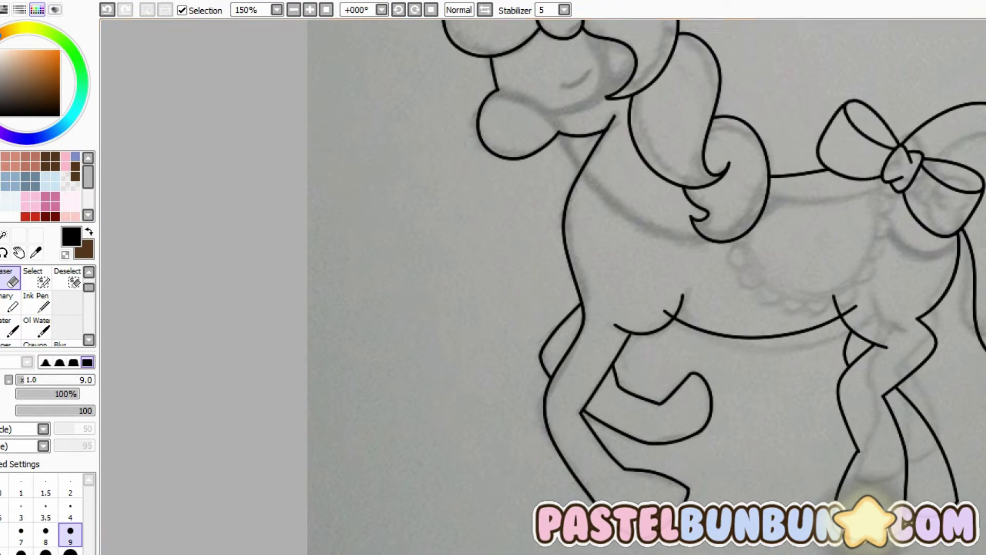
key(ctrl+minus)
key(ctrl+minus)
key(ctrl+plus)
key(ctrl+plus)
key(ctrl+plus)
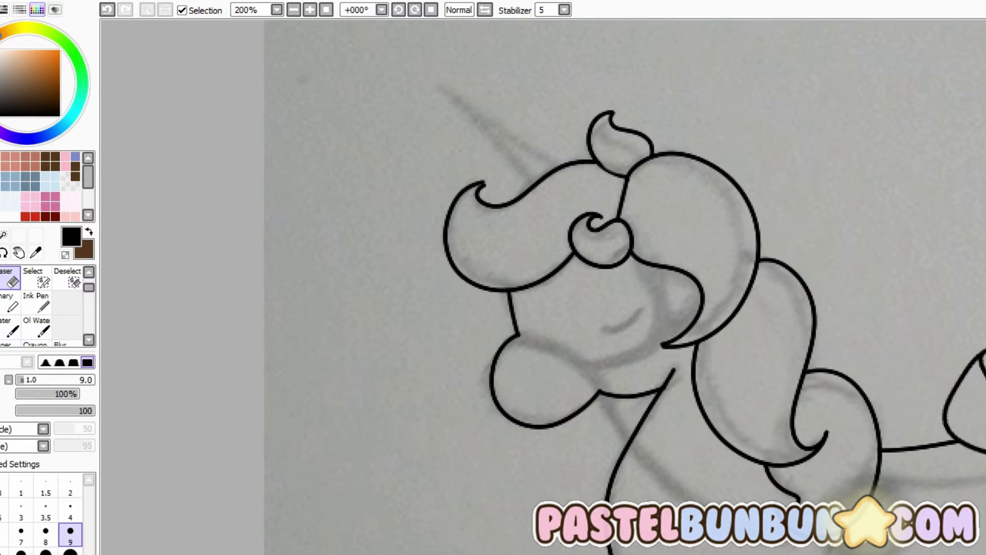
key(ctrl+plus)
key(n)
drag(379, 85, 545, 275)
mouse_move(379, 85)
mouse_down()
mouse_move(557, 187)
mouse_move(604, 251)
mouse_up()
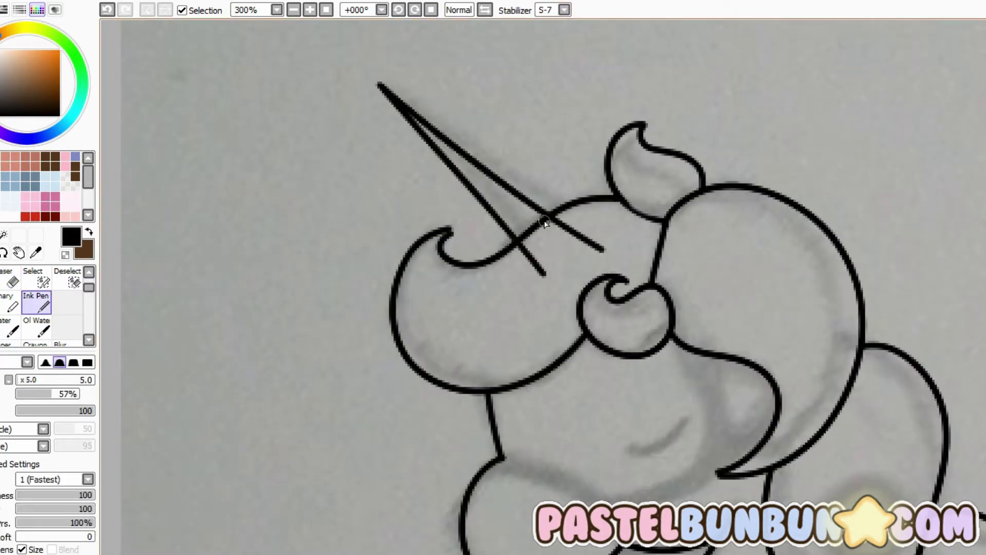
Erase the ends of the horn lines that overlap the forelock.
key(e)
mouse_move(545, 222)
mouse_down()
mouse_move(535, 246)
mouse_move(573, 216)
mouse_up()
key(ctrl+minus)
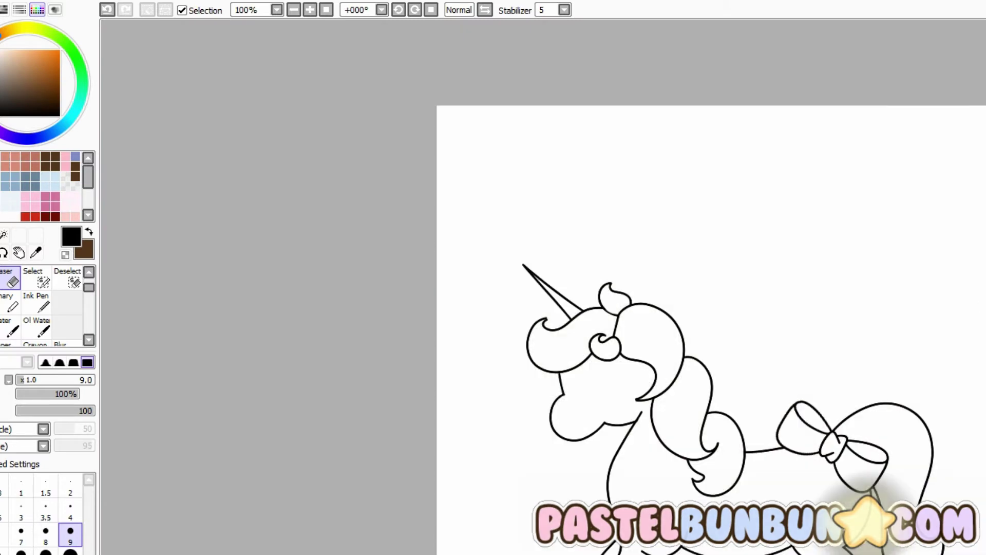
Ink the noseband and the strap from the muzzle across the chest to the mane with the Ink Pen at size 15.
key(ctrl+plus)
key(n)
scroll(370, 222, down, 5)
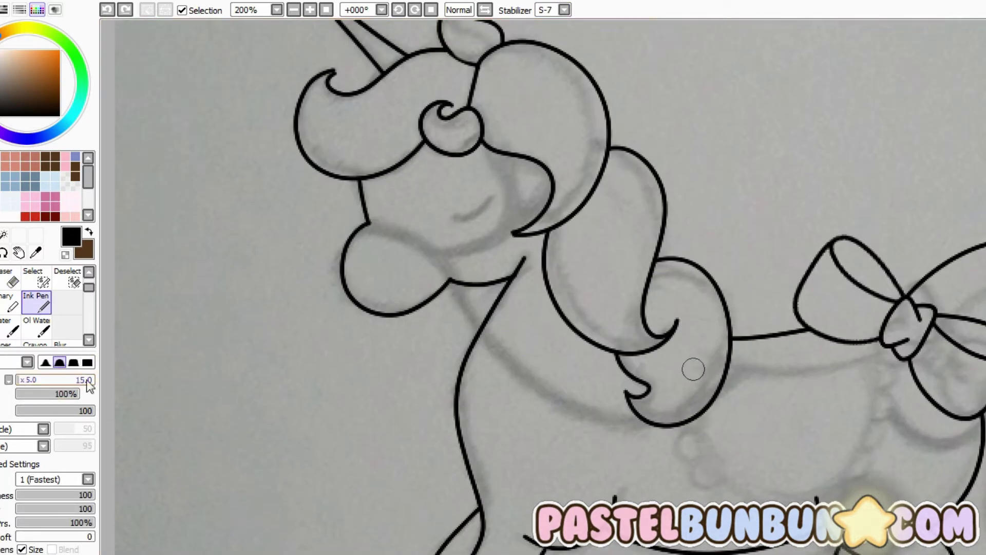
drag(187, 364, 304, 452)
key(ctrl+z)
drag(352, 224, 406, 242)
key(ctrl+z)
key(ctrl+z)
drag(343, 226, 678, 415)
Ink the thick cheek strap and its short side strap under the hair, and the strap across the rump.
mouse_move(449, 256)
mouse_down()
mouse_move(535, 198)
mouse_move(517, 203)
mouse_move(570, 191)
mouse_up()
key(ctrl+z)
key(ctrl+z)
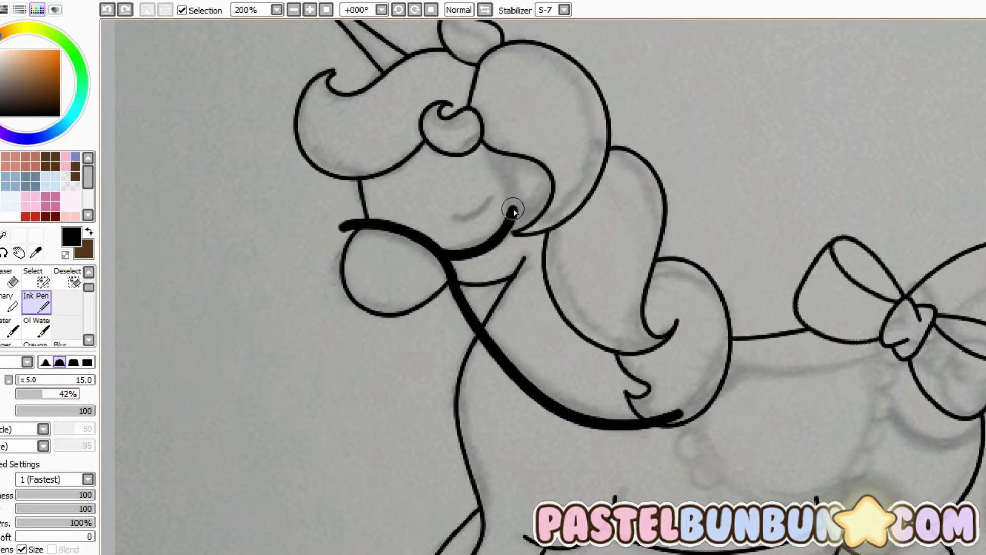
drag(516, 210, 569, 190)
drag(516, 205, 480, 125)
key(ctrl+z)
scroll(553, 271, down, 2)
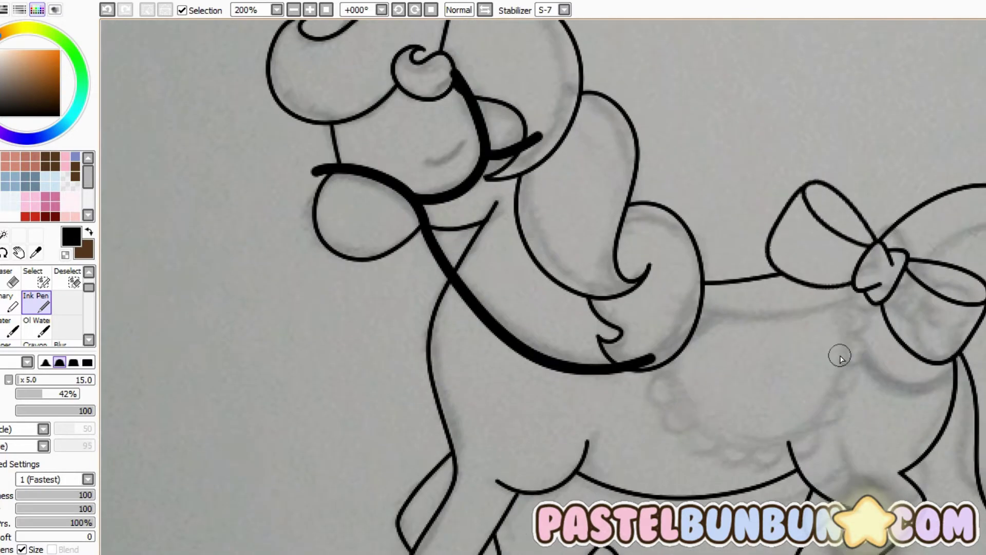
drag(825, 334, 973, 368)
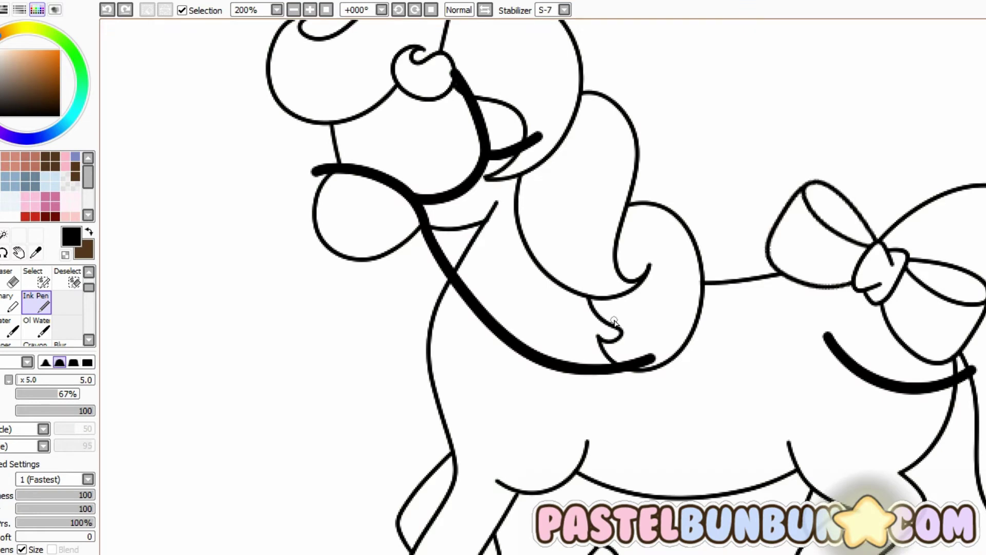
Ink the saddle blanket's curved edge with the pen at size 5 and line it with a scalloped trim.
drag(591, 280, 824, 306)
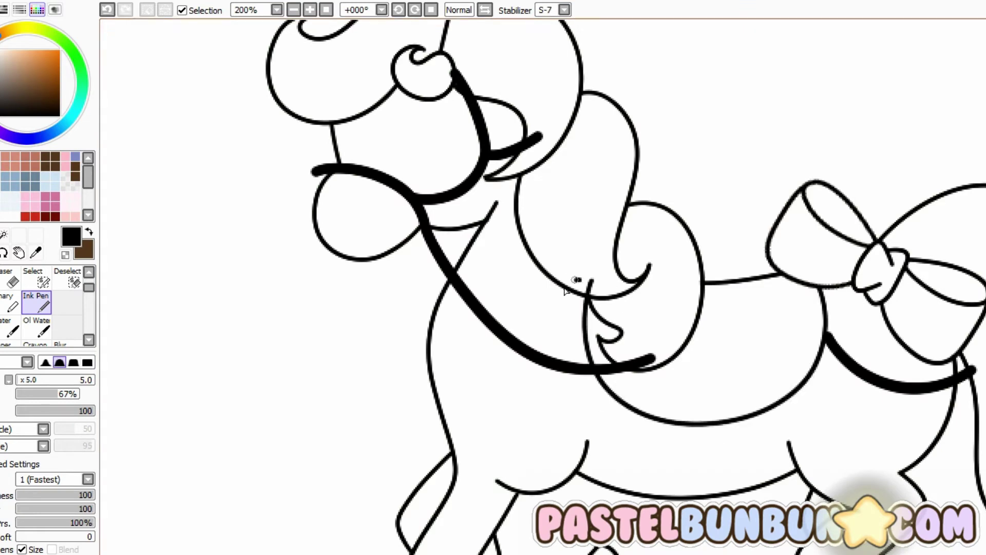
mouse_move(576, 280)
mouse_down()
mouse_move(578, 355)
mouse_move(600, 393)
mouse_move(634, 397)
mouse_up()
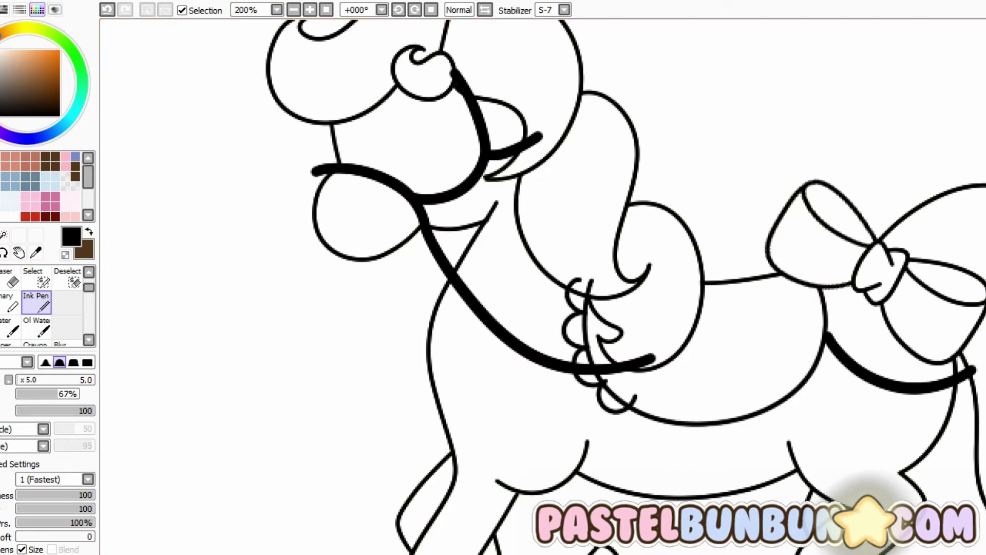
key(ctrl+z)
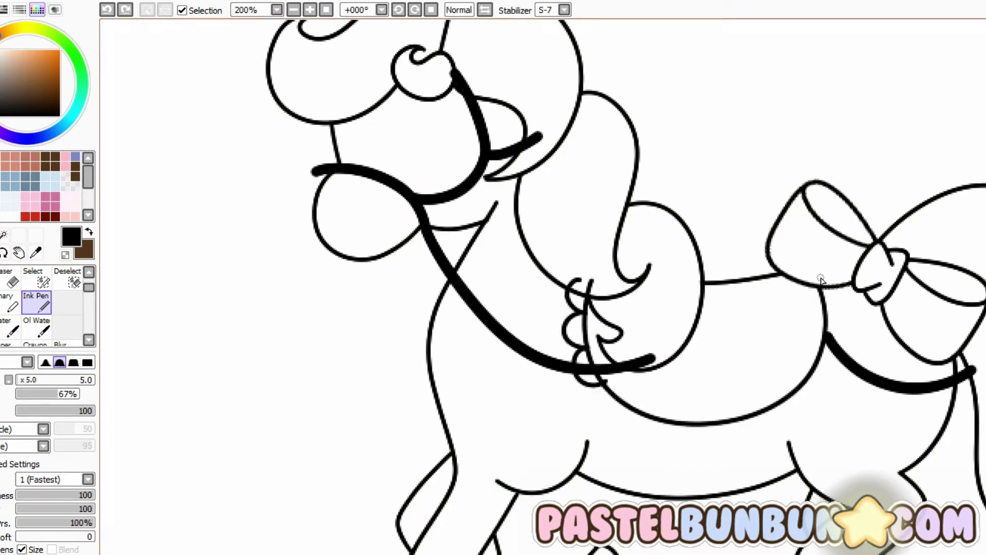
mouse_move(821, 278)
mouse_down()
mouse_move(842, 308)
mouse_move(834, 351)
mouse_move(729, 421)
mouse_move(612, 408)
mouse_move(742, 430)
mouse_up()
key(ctrl+z)
key(ctrl+z)
drag(677, 438, 742, 430)
Erase the thick strap ends that overlap the mane, the scalloped trim and the edge of the rump.
key(e)
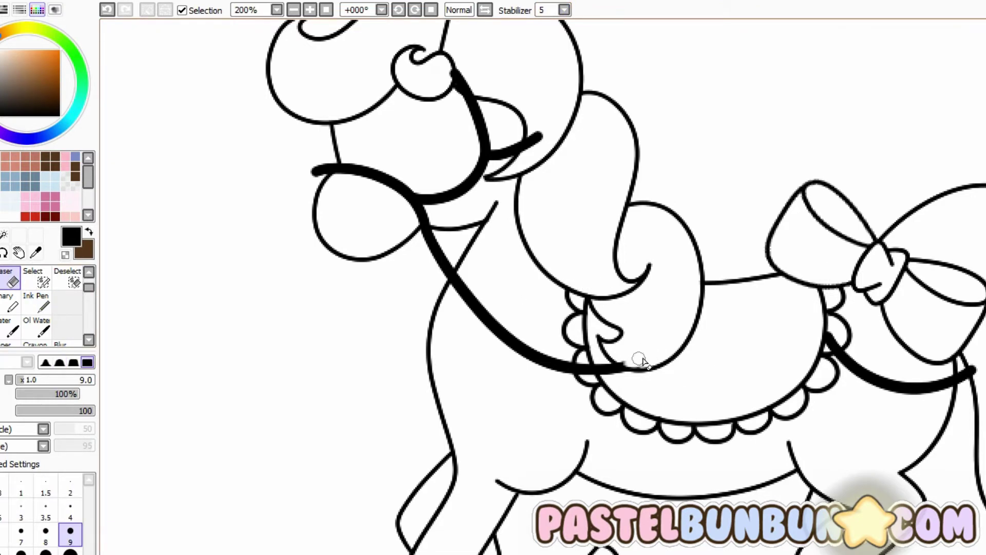
drag(642, 361, 637, 368)
drag(828, 331, 837, 343)
drag(963, 369, 971, 396)
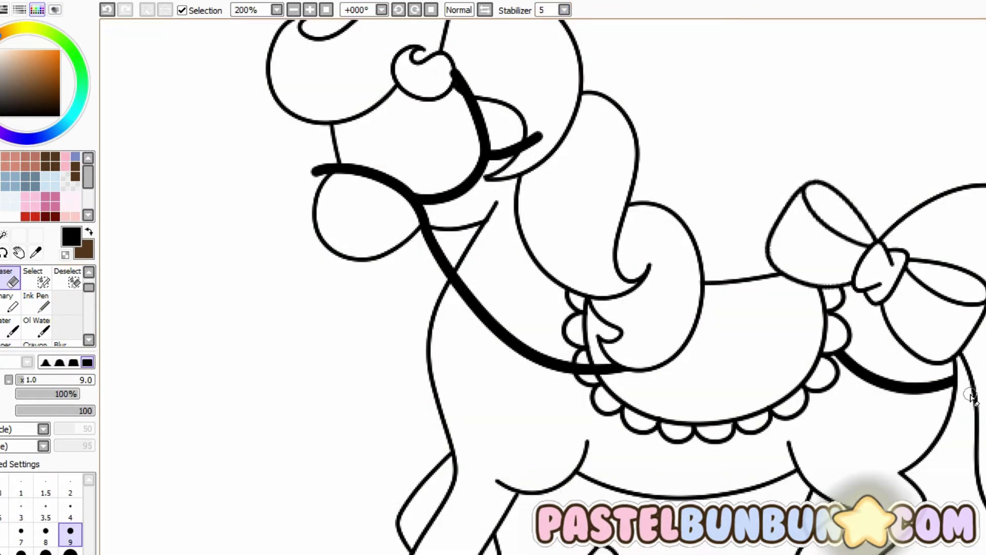
scroll(519, 97, down, 3)
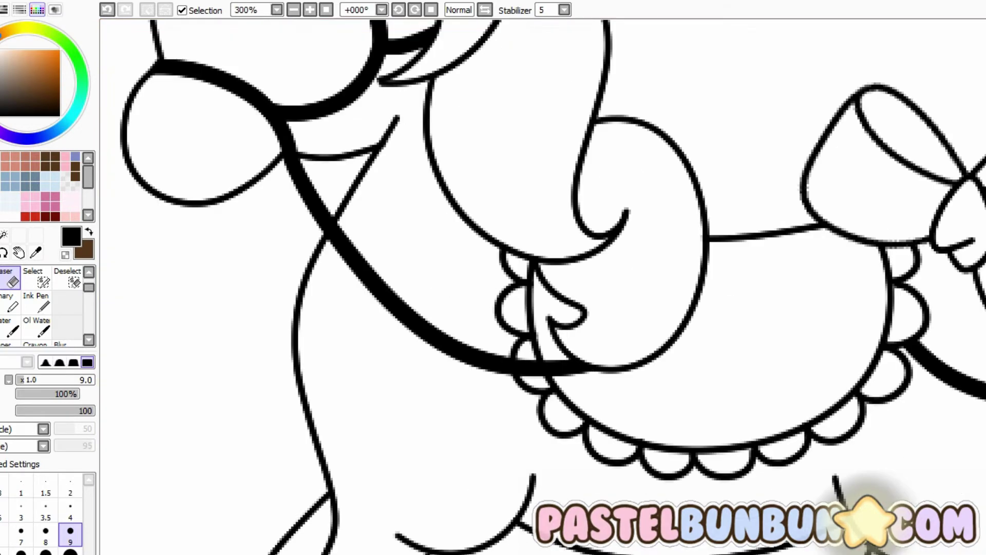
drag(520, 366, 595, 356)
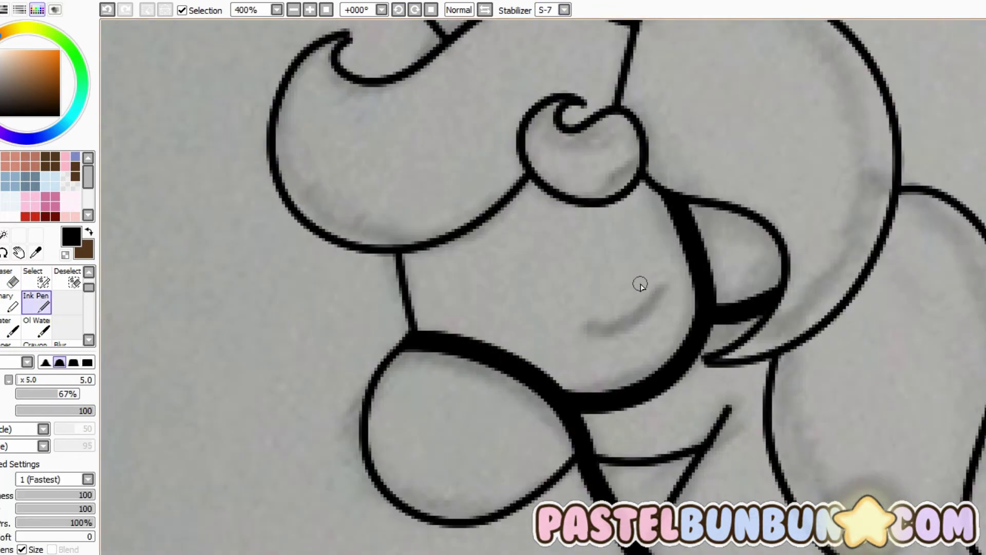
Ink the closed eye as a short curved line over the sketch.
drag(578, 316, 662, 289)
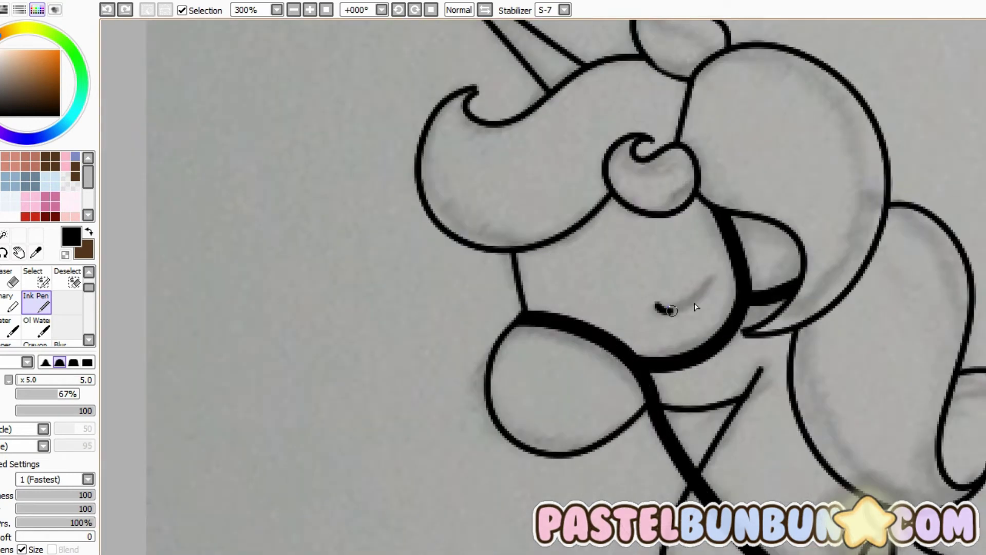
drag(655, 310, 714, 278)
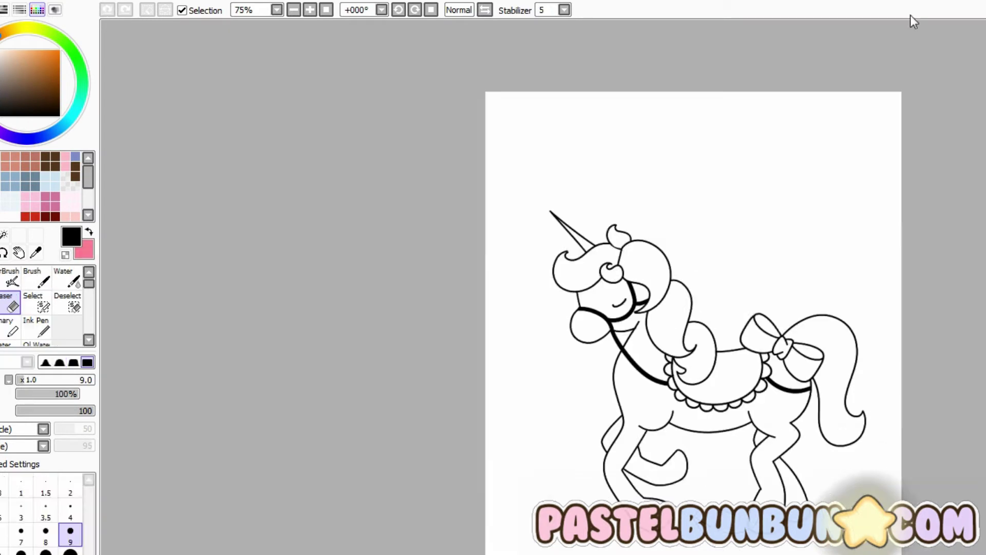
Fill the unicorn's head, body and legs with white against a magenta backdrop.
scroll(750, 468, up, 1)
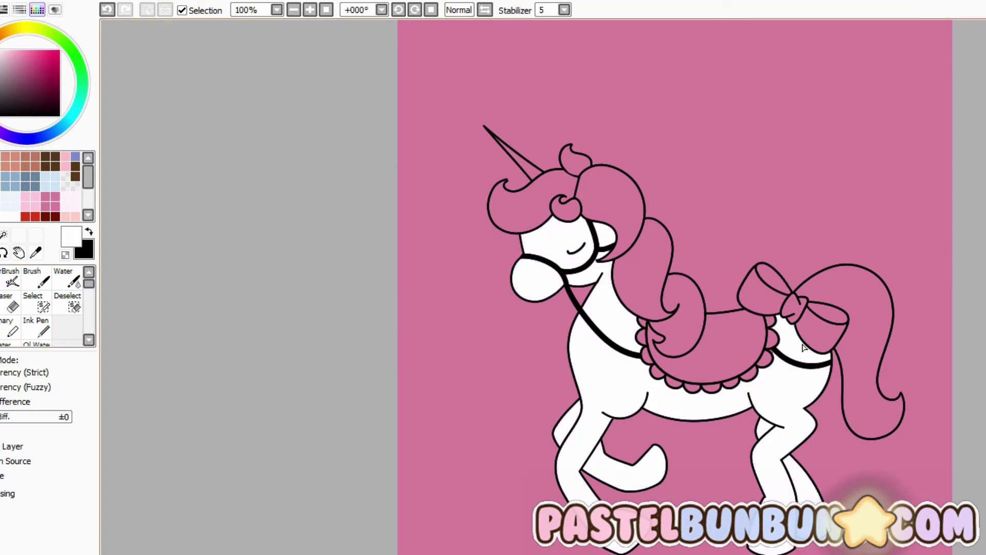
click(45, 327)
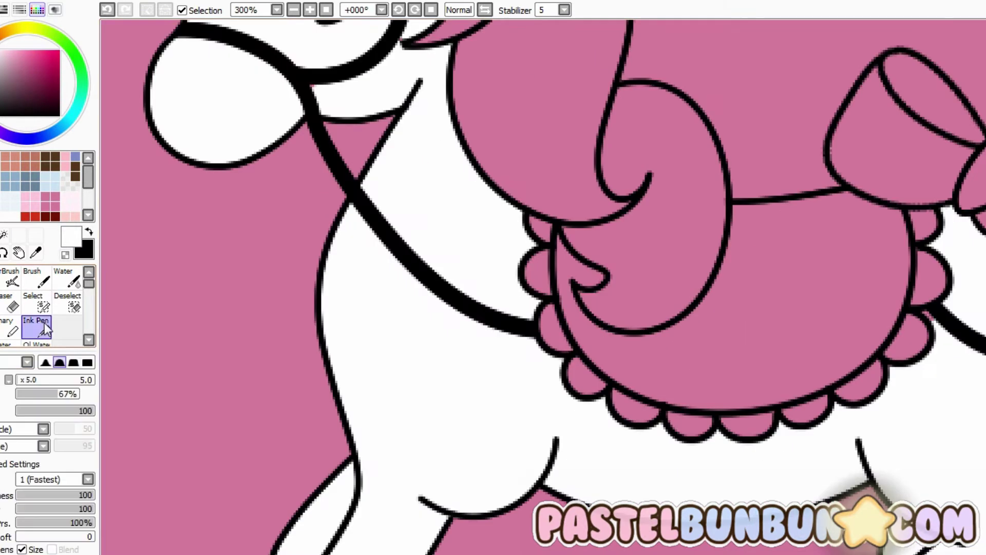
scroll(513, 282, down, 5)
scroll(977, 60, up, 8)
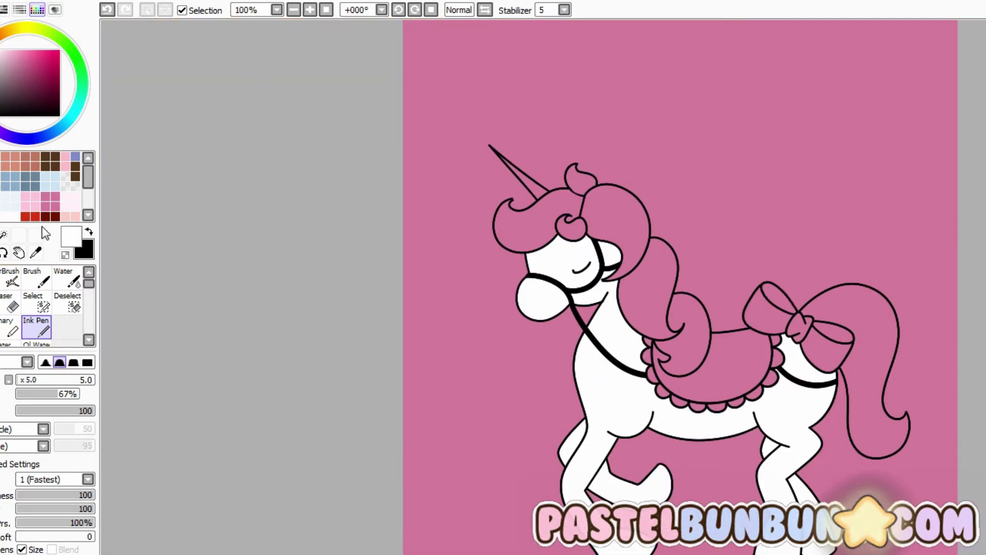
Fill the saddle blanket with light pink.
click(34, 184)
key(ctrl+z)
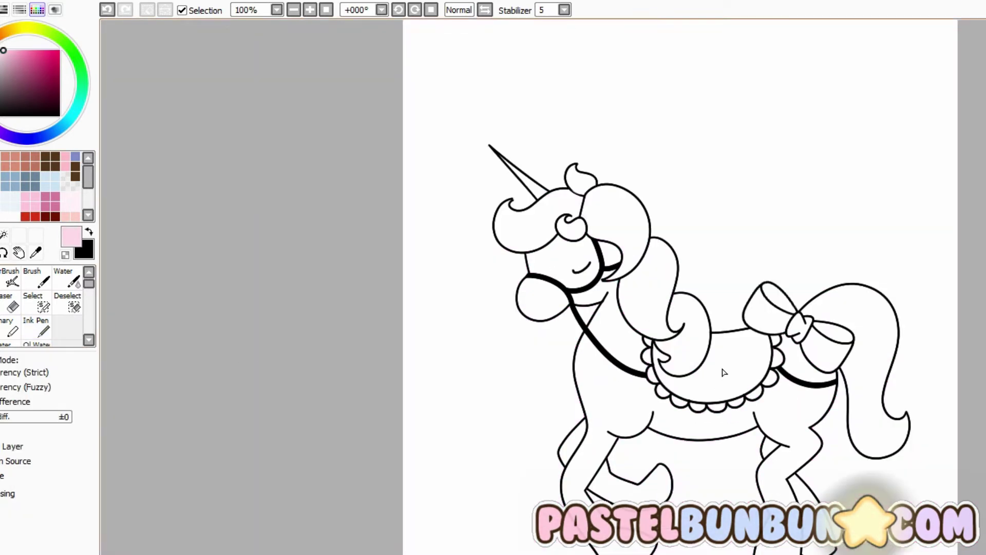
click(725, 373)
Fill the mane, forelock, curls and tail with a stronger pink.
click(14, 51)
click(605, 213)
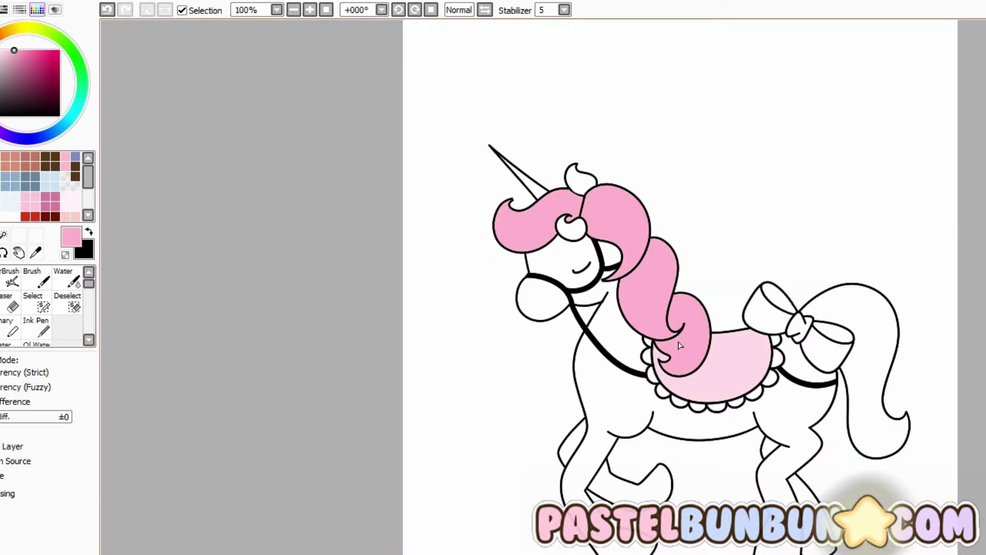
click(581, 177)
click(570, 229)
click(804, 313)
Fill both loops and the knot of the tail bow with pale lavender.
click(4, 110)
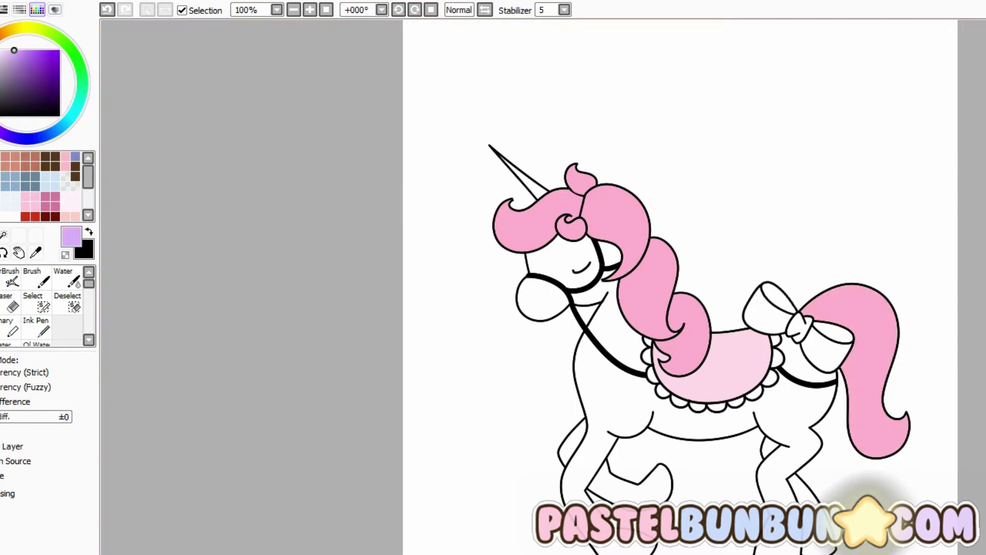
click(769, 308)
key(ctrl+z)
click(3, 50)
click(769, 308)
click(827, 346)
click(799, 332)
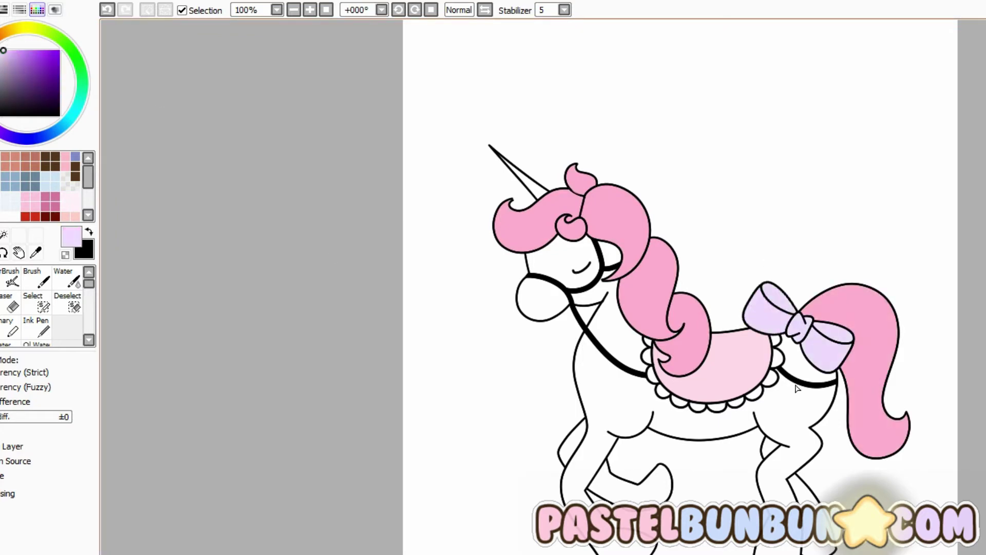
Fill the horn with pale lavender and check its narrow tip against the magenta backdrop.
click(657, 434)
scroll(585, 253, up, 1)
click(493, 139)
click(36, 327)
scroll(539, 117, up, 2)
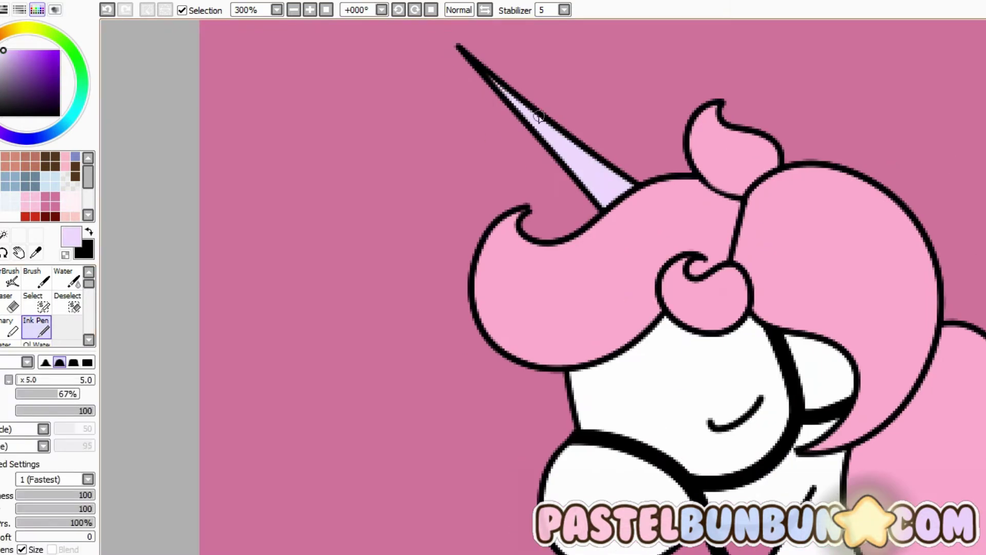
key(e)
scroll(658, 152, down, 2)
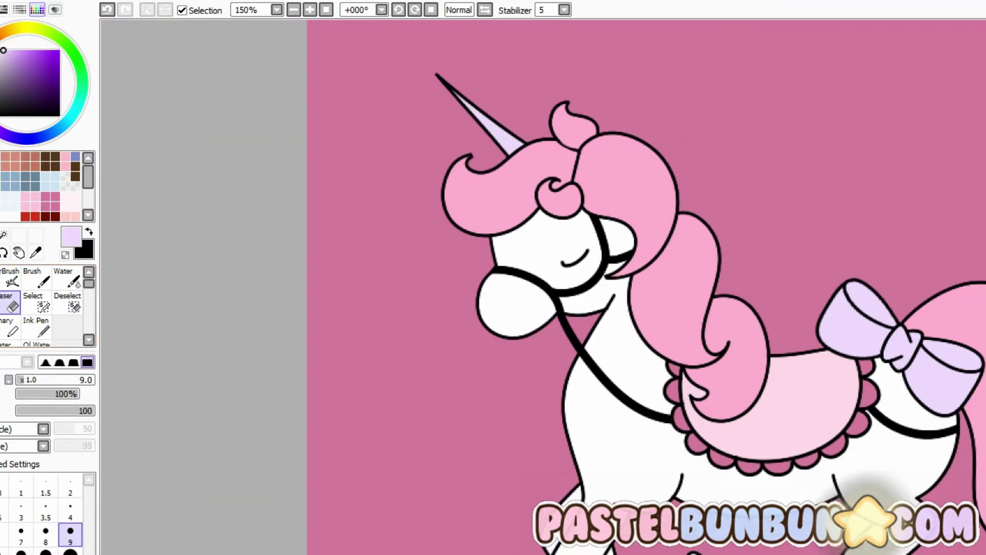
Fill the scallops of the saddle blanket's trim with white.
click(1, 50)
key(g)
click(681, 406)
click(745, 447)
click(845, 436)
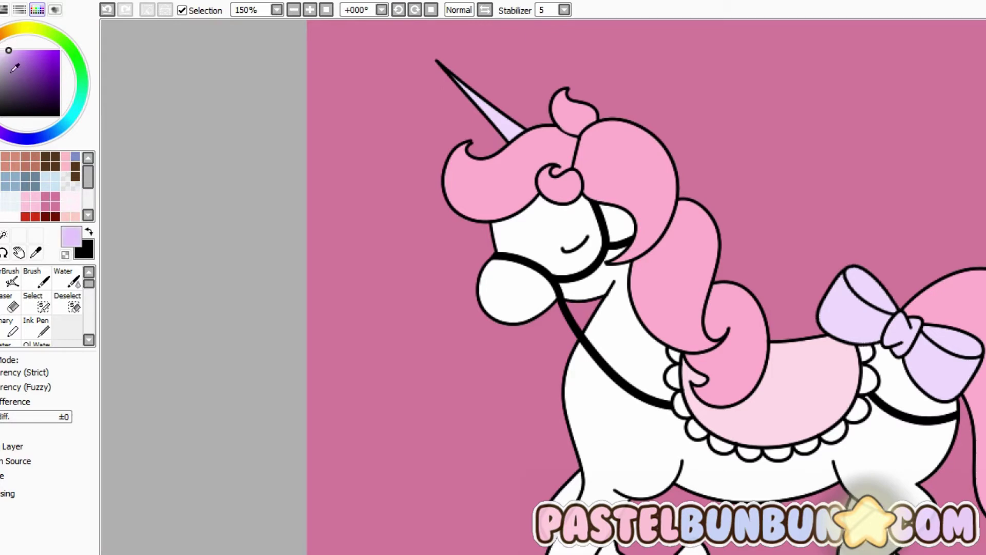
Recolor the scalloped trim and the horn pale yellow with the Ink Pen.
click(36, 327)
click(17, 29)
click(18, 50)
mouse_move(706, 397)
mouse_down()
mouse_move(643, 395)
mouse_move(760, 329)
mouse_up()
drag(350, 35, 401, 85)
key(minus)
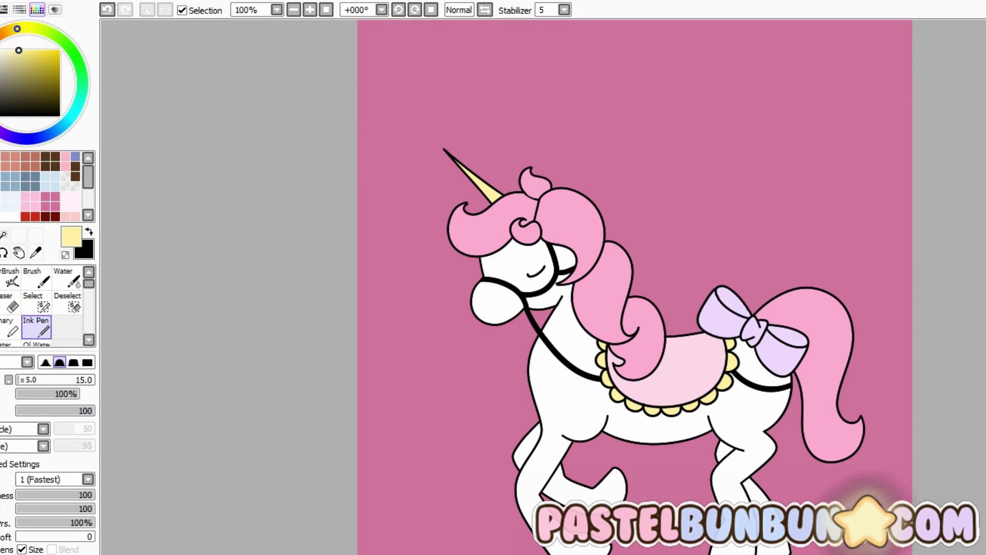
Paint a pale yellow center along the cheek strap and its short side strap with the pen at size 5, leaving black edges.
key(plus)
key(plus)
key(plus)
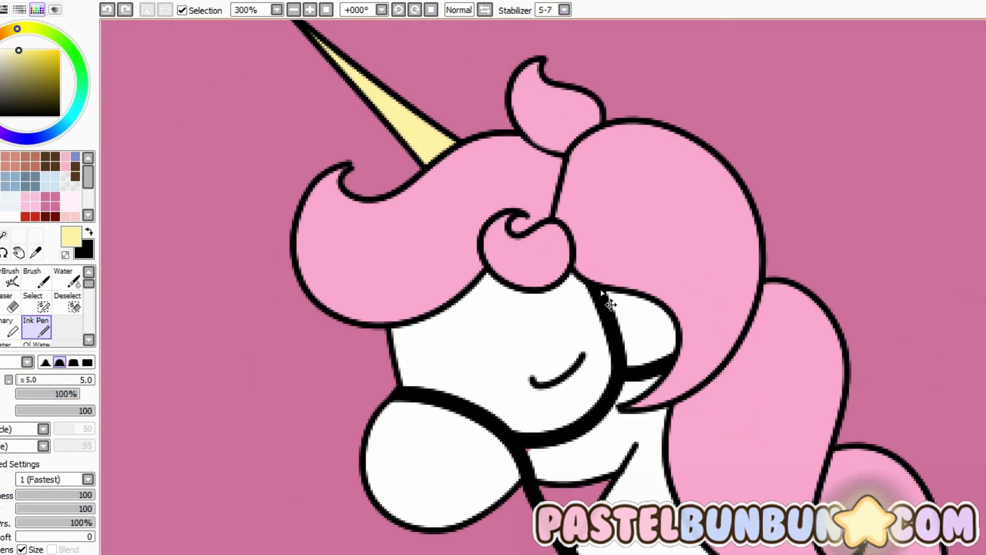
drag(596, 290, 619, 355)
key(ctrl+z)
key(plus)
mouse_move(632, 162)
mouse_down()
mouse_move(673, 277)
mouse_move(709, 287)
mouse_move(745, 265)
mouse_move(590, 329)
mouse_up()
key(ctrl+z)
key(plus)
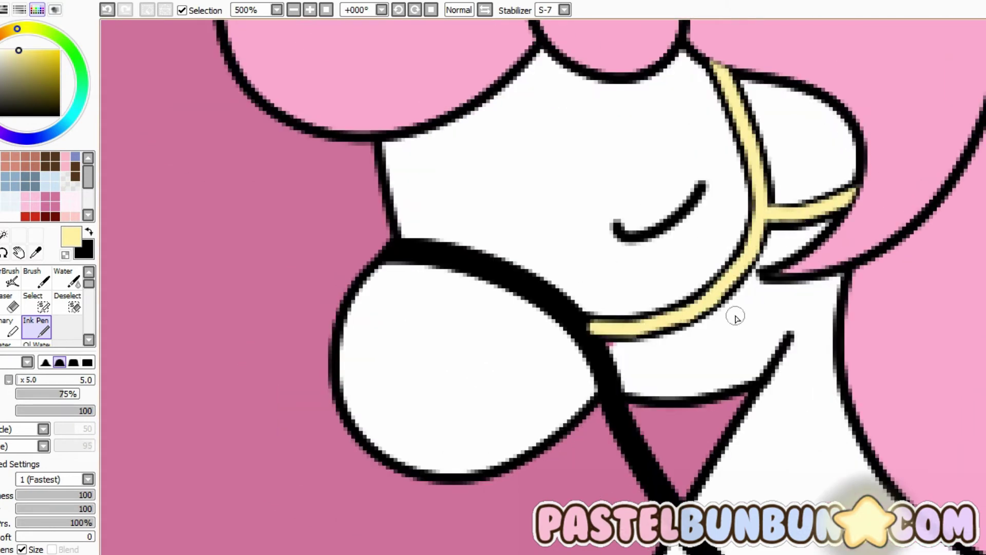
Paint a pale yellow center along the noseband and down the start of the chest strap.
drag(381, 255, 442, 256)
key(ctrl+z)
mouse_move(383, 252)
mouse_down()
mouse_move(528, 287)
mouse_move(578, 327)
mouse_move(623, 422)
mouse_up()
key(ctrl+z)
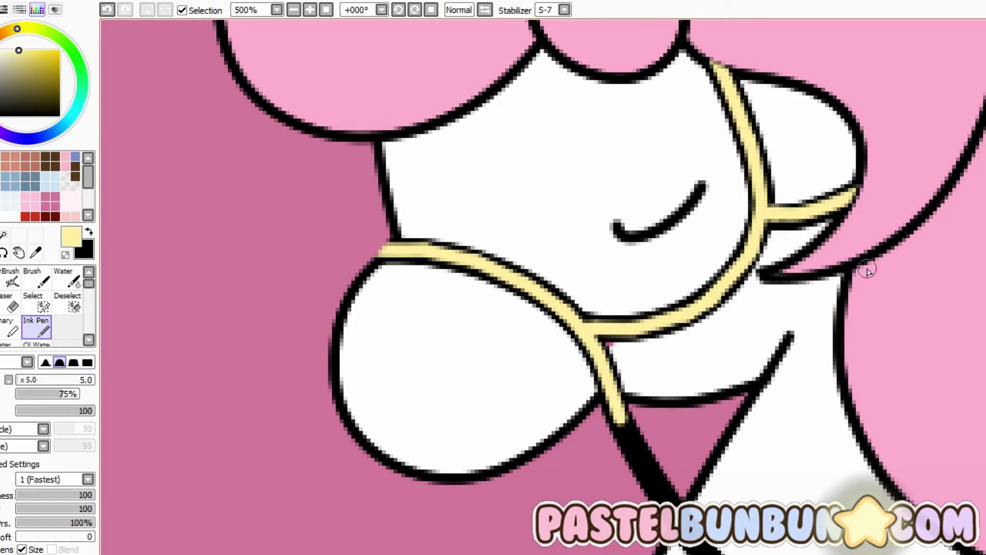
Continue the pale yellow center along the strap from below the muzzle across the neck and chest.
drag(464, 391, 441, 319)
key(x)
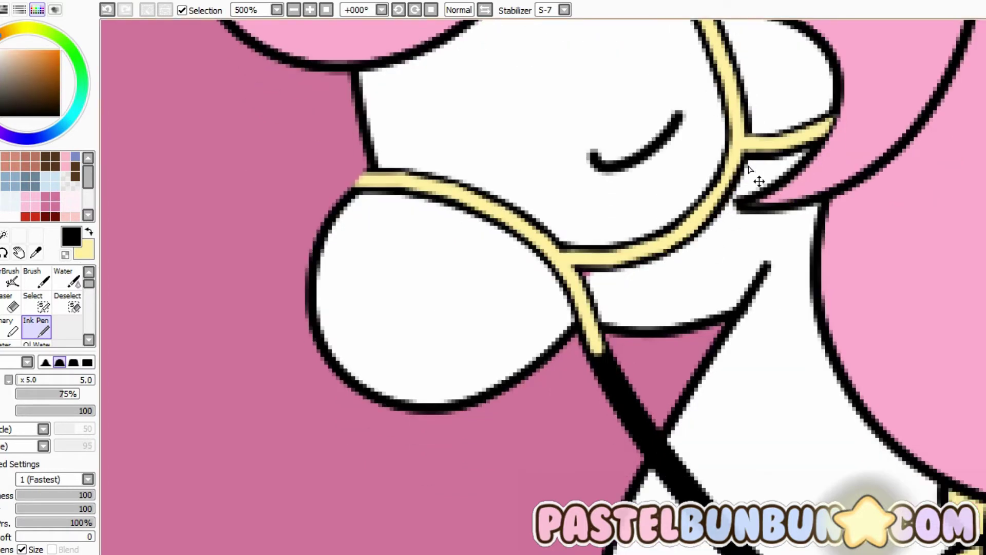
key(x)
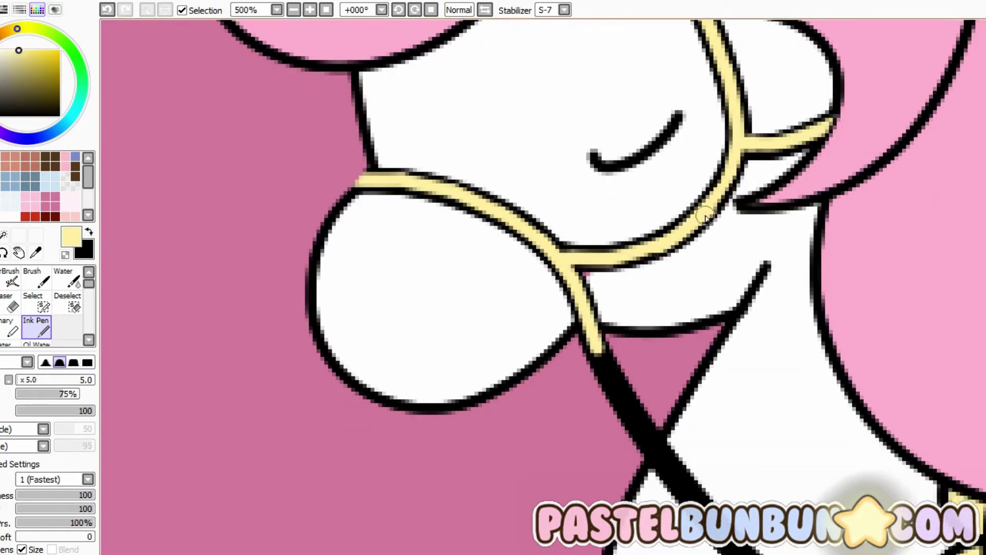
key(ctrl+z)
scroll(723, 193, down, 5)
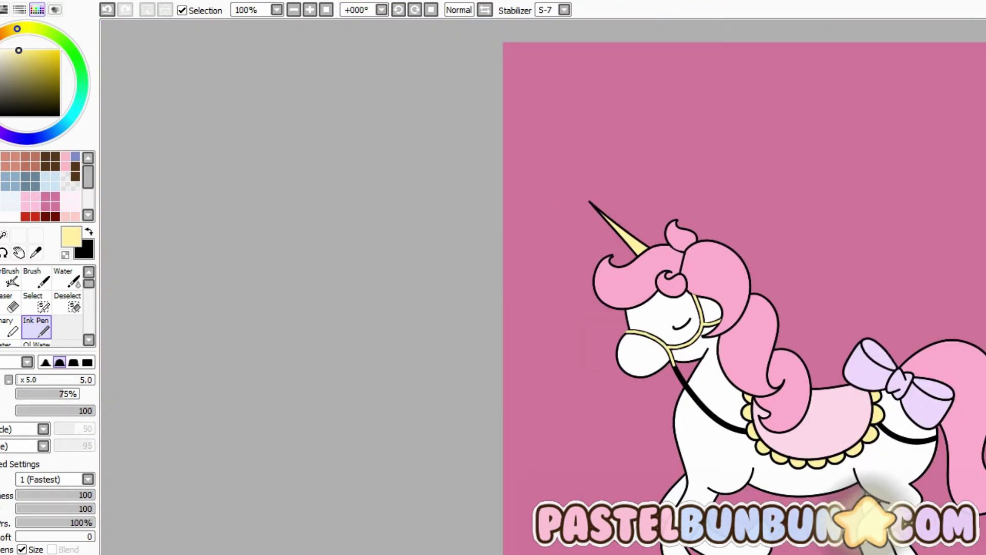
scroll(565, 225, up, 6)
mouse_move(516, 147)
mouse_down()
mouse_move(564, 223)
mouse_move(556, 218)
mouse_move(692, 392)
mouse_move(804, 486)
mouse_move(853, 509)
mouse_up()
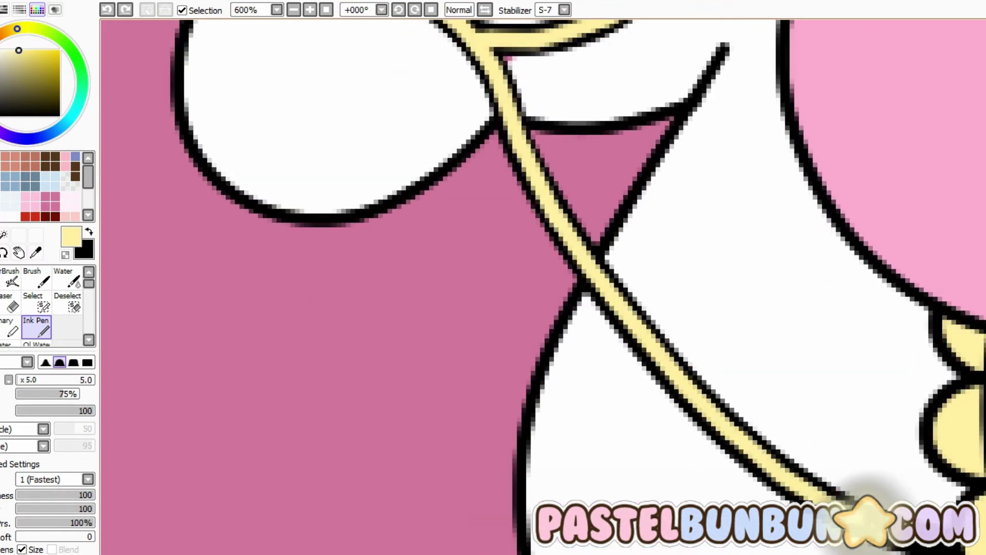
Paint a pale yellow center along the strap from the saddle's scalloped trim across the hindquarters to the tail, leaving black edges.
scroll(848, 503, down, 2)
scroll(491, 265, up, 2)
key(e)
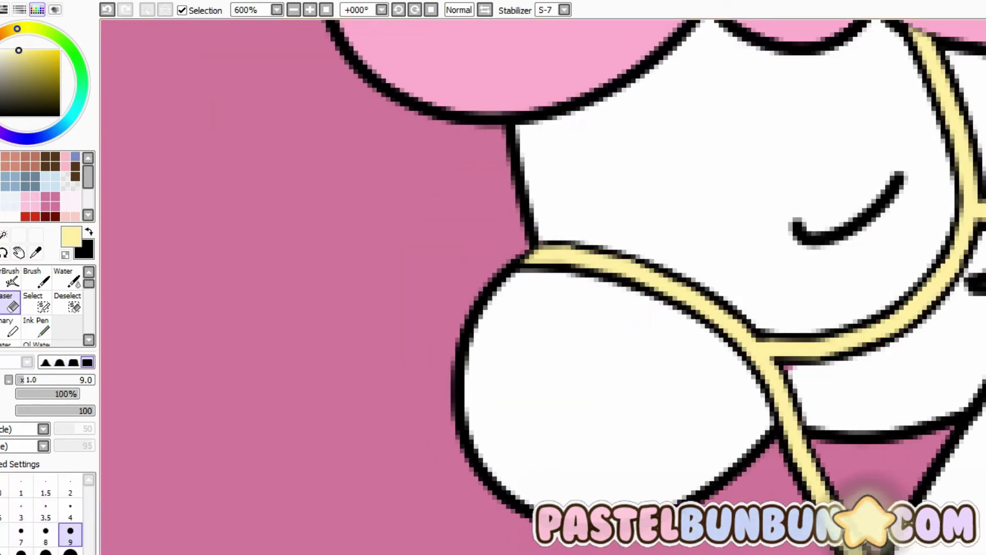
key(n)
scroll(491, 265, down, 2)
scroll(514, 323, up, 2)
mouse_move(513, 323)
mouse_down()
mouse_move(563, 379)
mouse_move(627, 417)
mouse_move(577, 392)
mouse_up()
key(ctrl+z)
key(ctrl+z)
key(ctrl+z)
drag(540, 355, 639, 424)
key(ctrl+z)
mouse_move(585, 391)
mouse_down()
mouse_move(744, 441)
mouse_move(891, 406)
mouse_up()
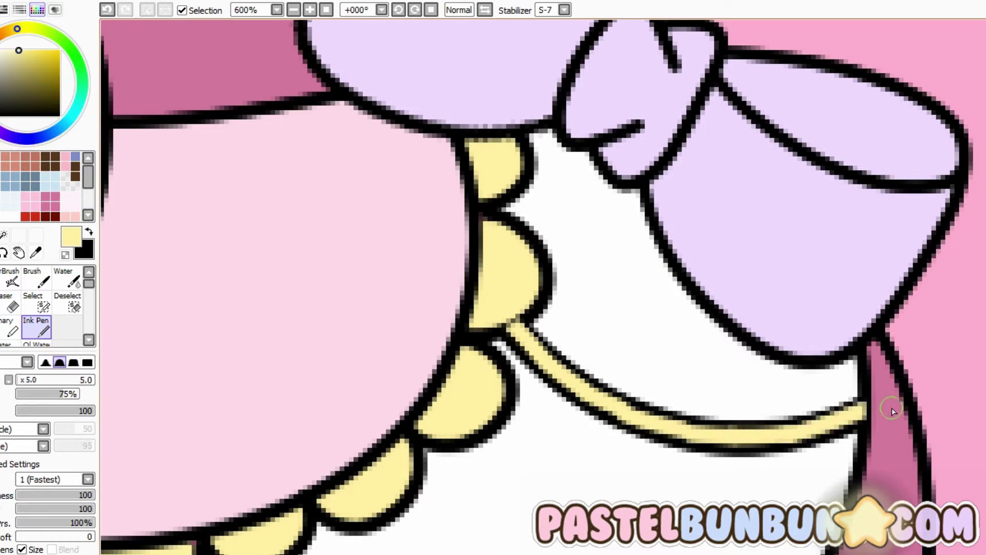
key(e)
scroll(882, 451, down, 8)
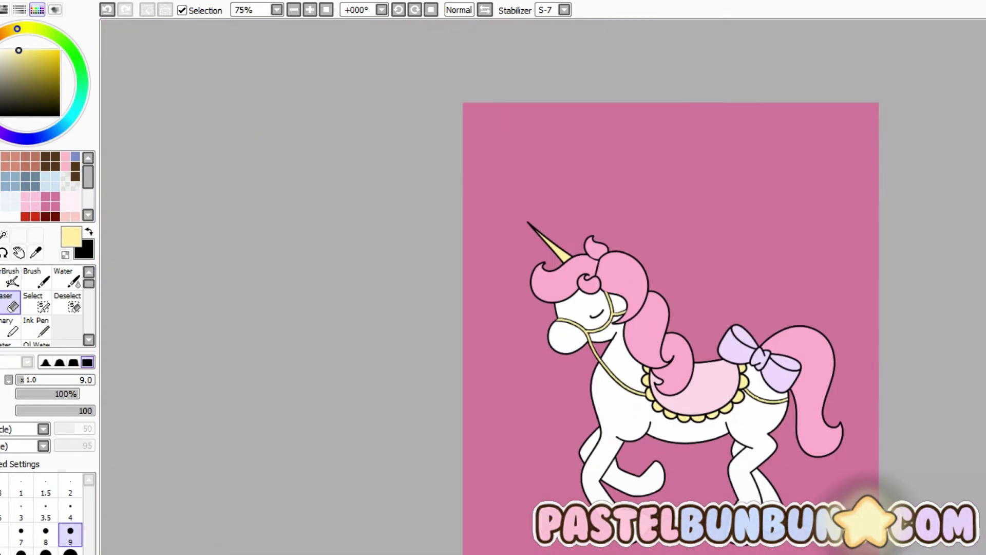
scroll(602, 299, up, 8)
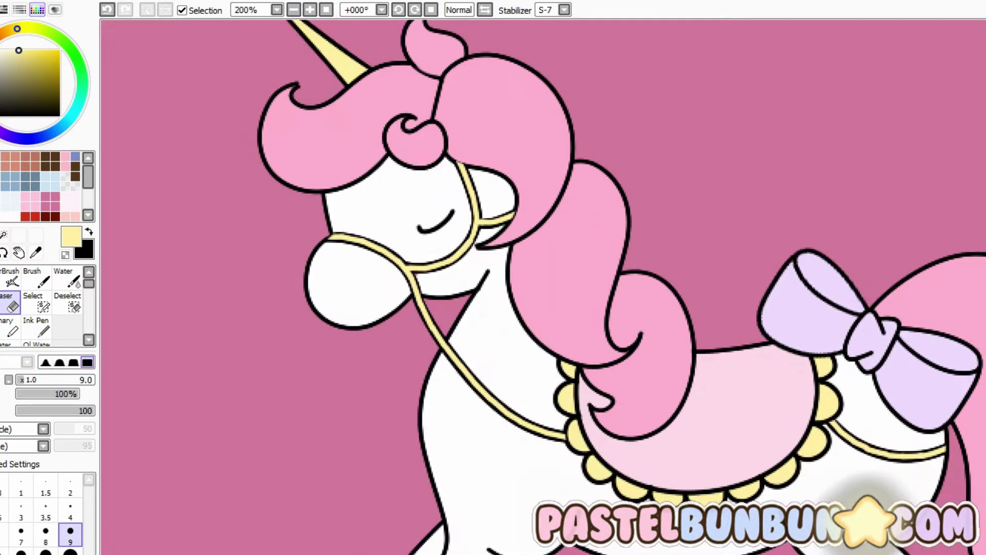
Draw a small black star outline where the bridle straps meet and rotate it into place with a free transform.
key(x)
key(n)
scroll(699, 205, up, 2)
mouse_move(688, 231)
mouse_down()
mouse_move(698, 175)
mouse_move(719, 149)
mouse_up()
scroll(404, 355, down, 7)
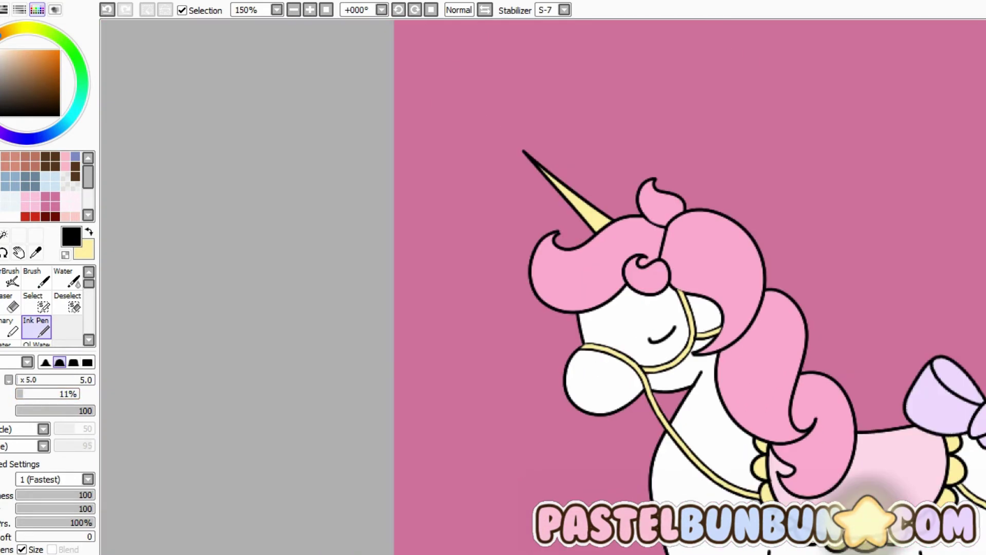
scroll(614, 369, up, 3)
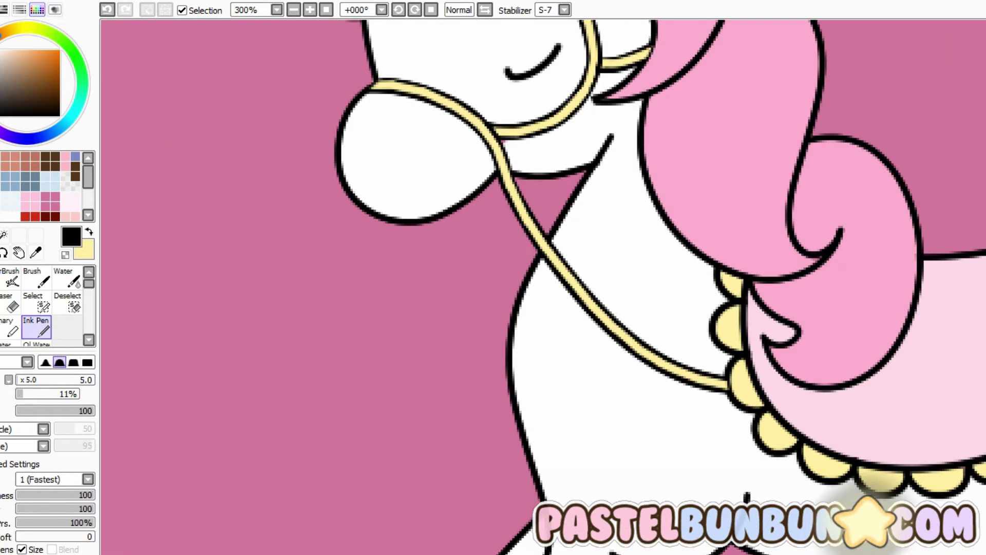
scroll(543, 287, up, 4)
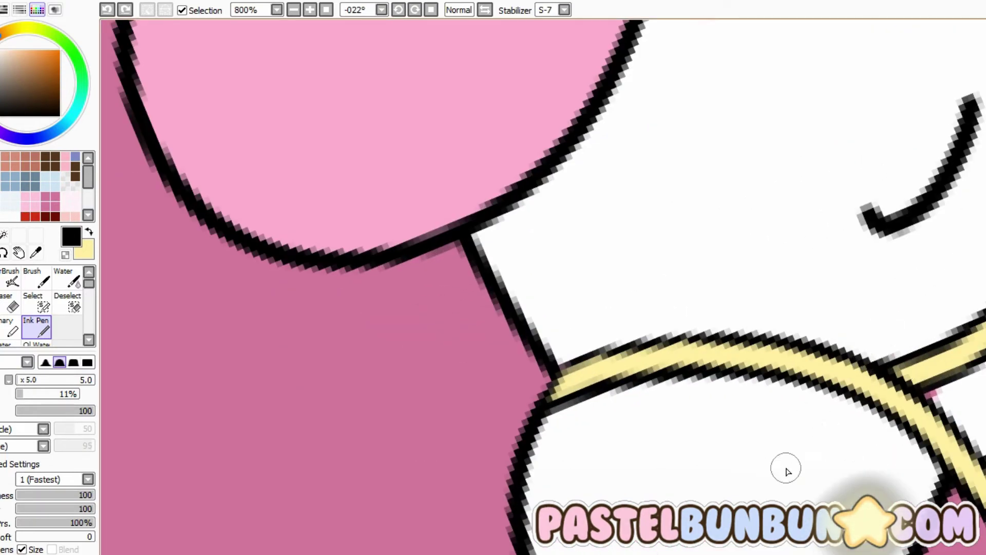
key(ctrl+v)
drag(786, 475, 880, 387)
scroll(879, 387, down, 3)
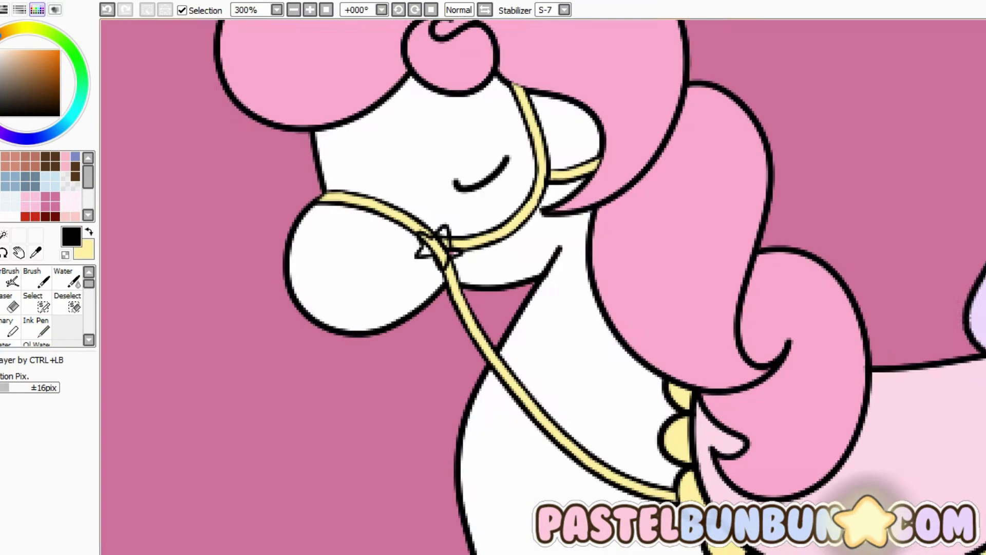
key(ctrl+t)
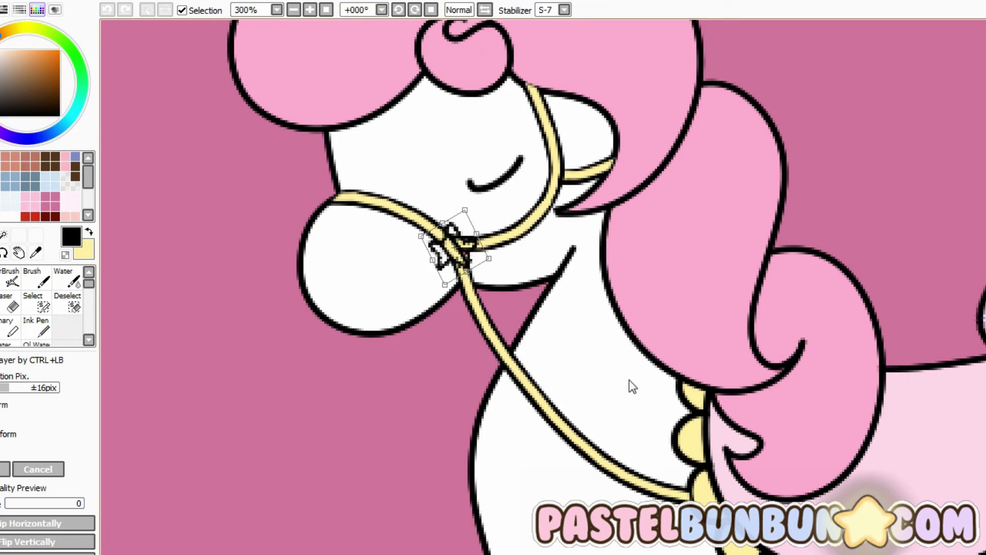
key(Return)
Ink a larger rounded five-point star in black at pen size 5 and place it over the knot of the tail bow.
scroll(464, 303, down, 4)
scroll(848, 257, up, 5)
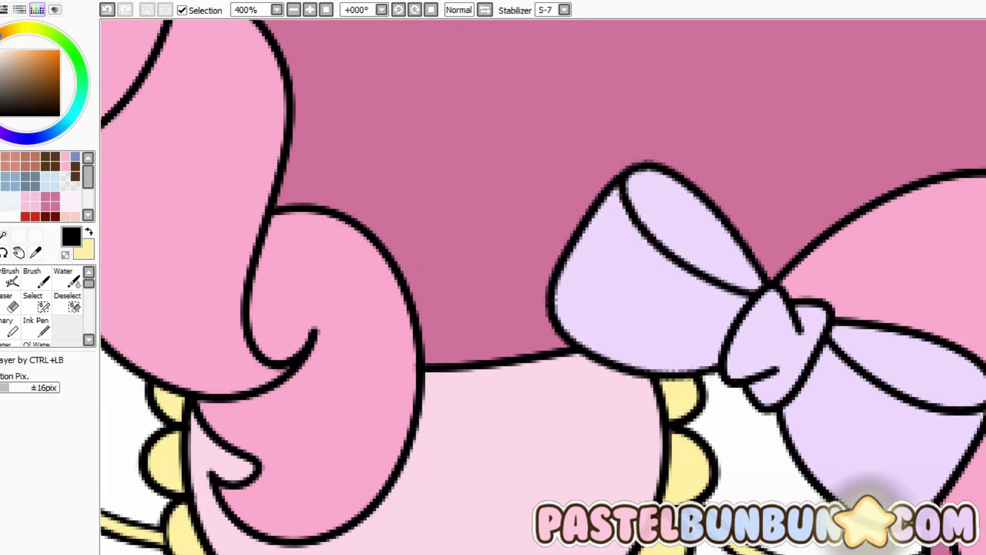
click(36, 329)
drag(679, 233, 790, 221)
key(ctrl+z)
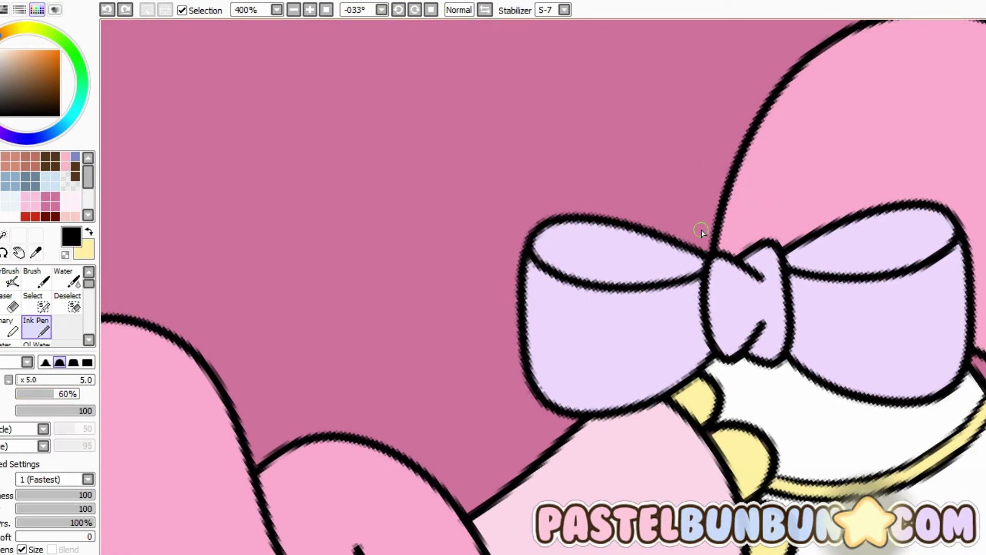
scroll(702, 232, up, 5)
drag(743, 352, 851, 340)
drag(740, 349, 729, 406)
drag(850, 340, 876, 395)
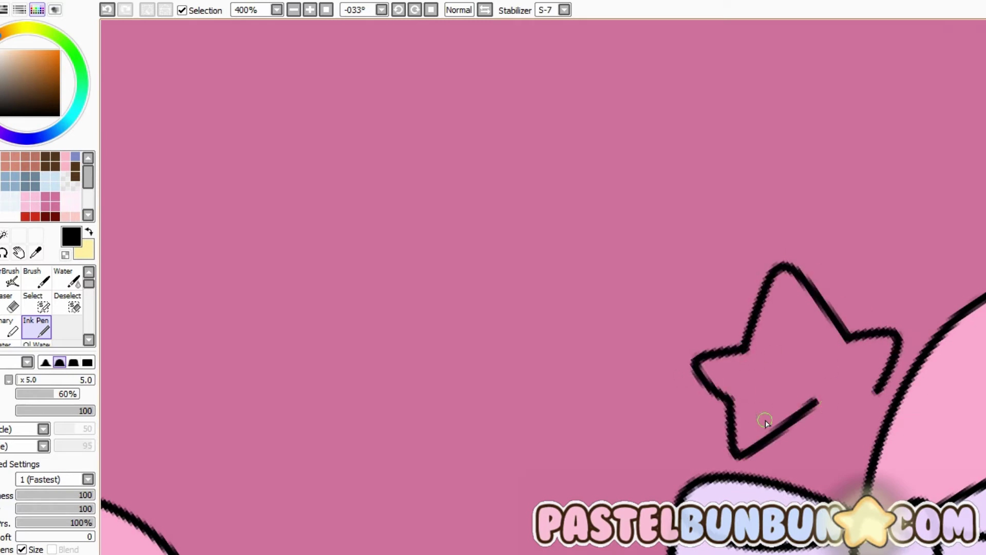
mouse_move(730, 406)
mouse_down()
mouse_move(801, 436)
mouse_move(876, 398)
mouse_up()
key(e)
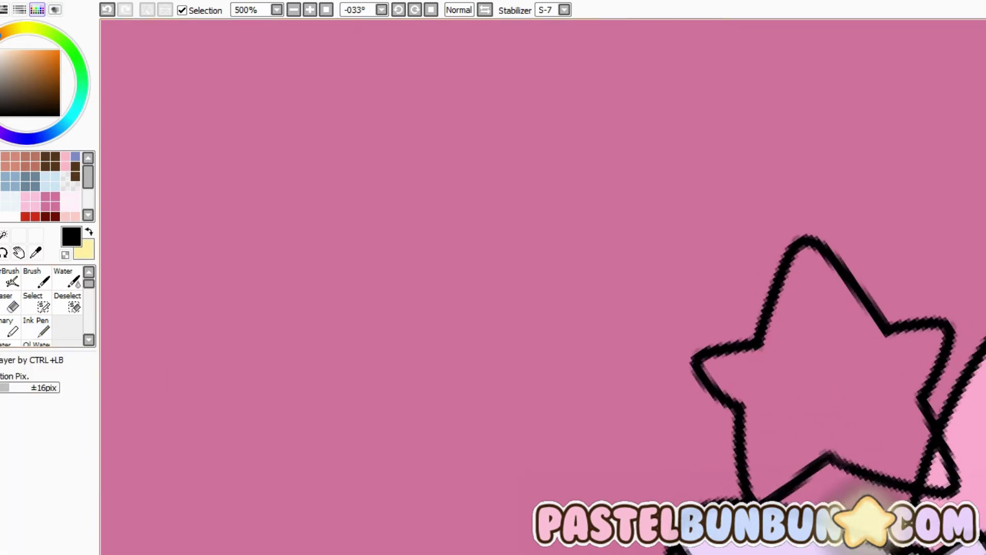
key(Home)
scroll(855, 424, up, 3)
Erase the bow and tail lines inside the large star with the eraser at size 9, and fill the star light purple.
key(e)
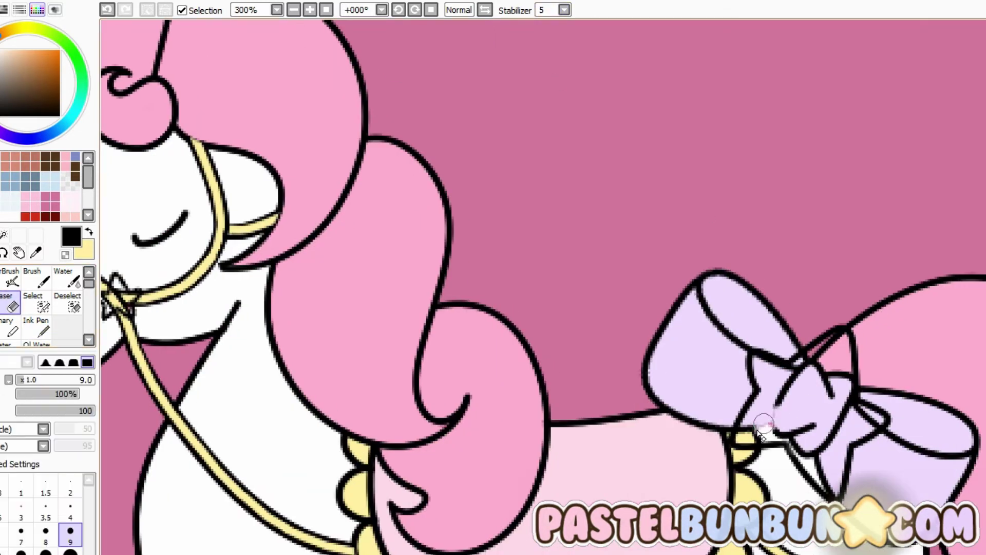
mouse_move(761, 427)
mouse_down()
mouse_move(778, 376)
mouse_move(829, 351)
mouse_move(786, 407)
mouse_move(826, 477)
mouse_move(843, 388)
mouse_move(877, 420)
mouse_move(776, 382)
mouse_up()
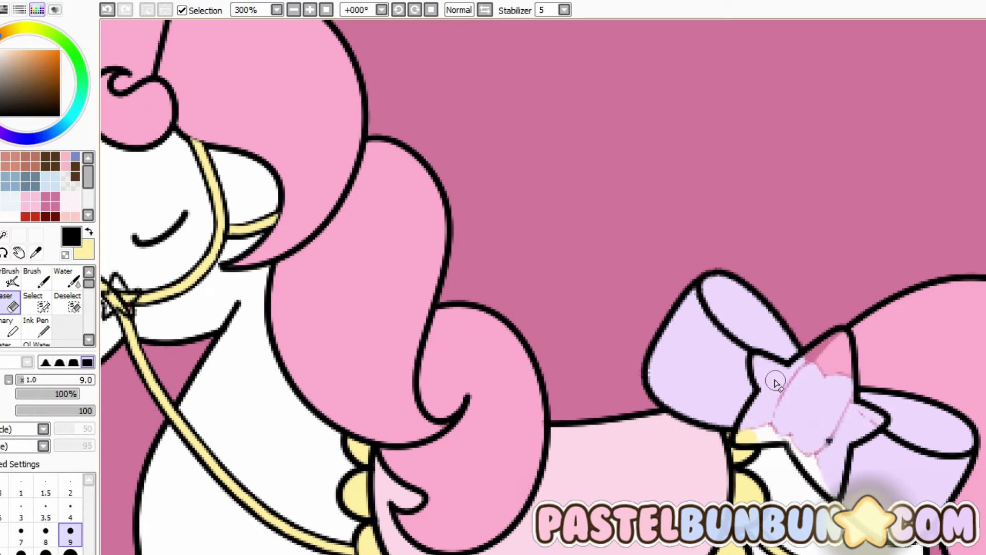
scroll(828, 441, down, 2)
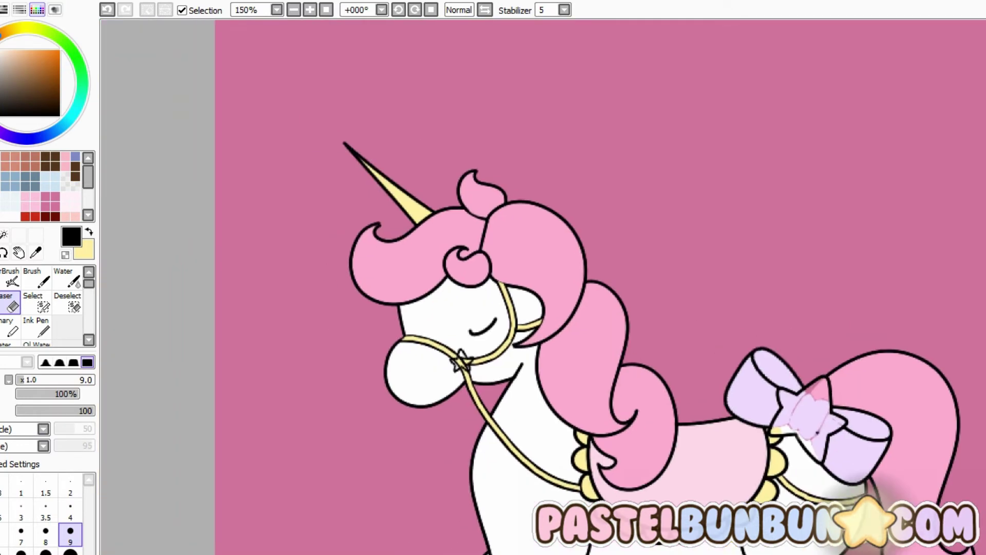
alt+click(758, 392)
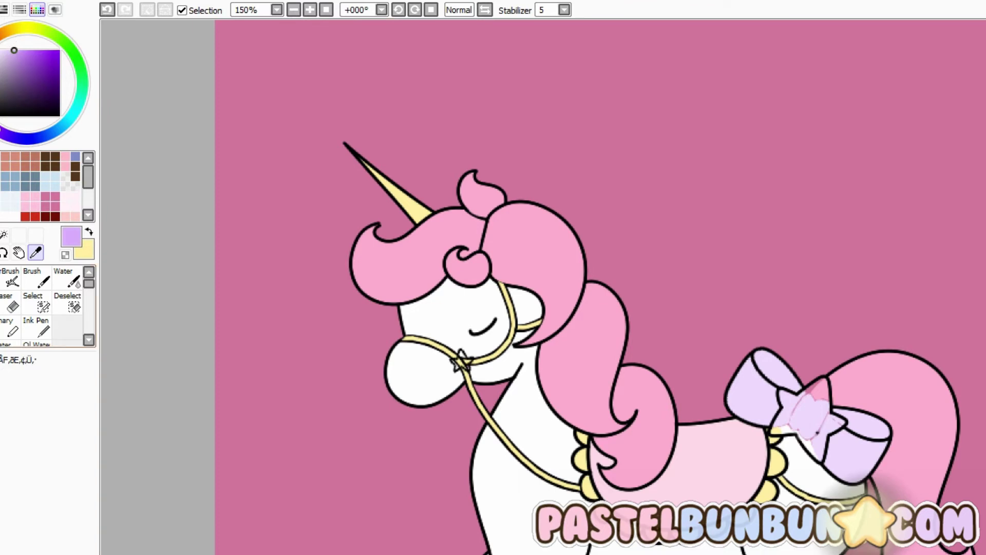
click(816, 423)
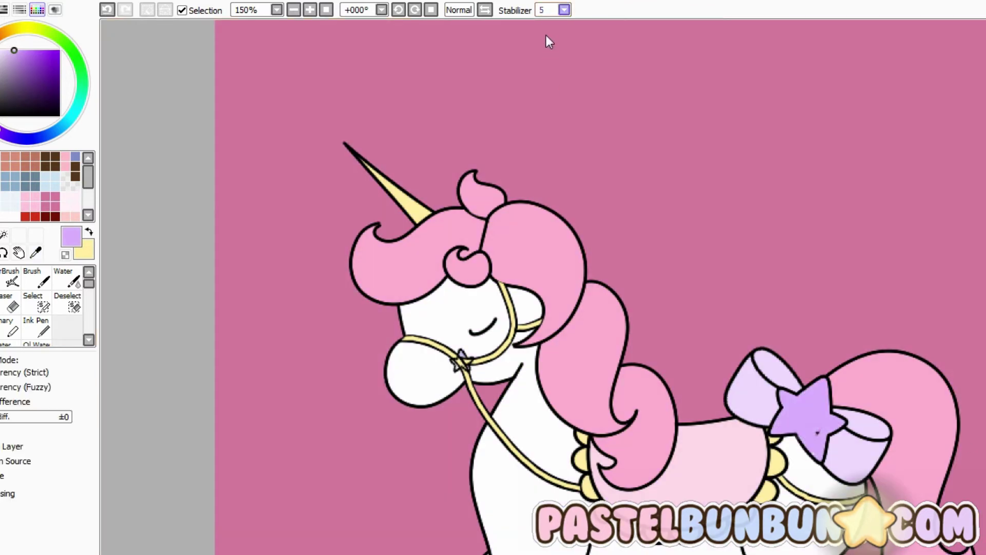
Erase the strap lines inside the small bridle star with the eraser at size 4.
key(e)
scroll(770, 427, up, 3)
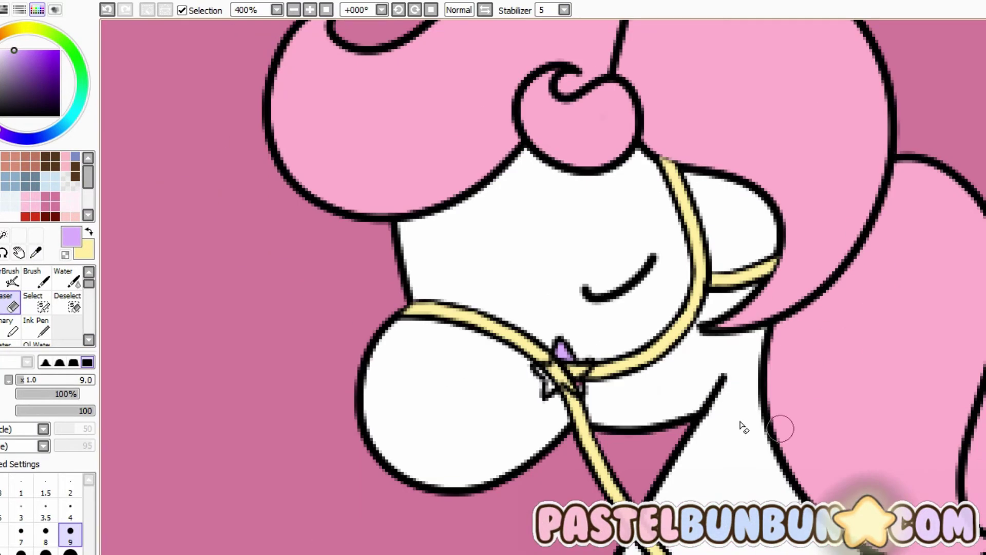
click(21, 486)
drag(555, 367, 578, 393)
key(bracketright)
key(bracketright)
key(bracketright)
key(bracketright)
key(bracketright)
key(bracketright)
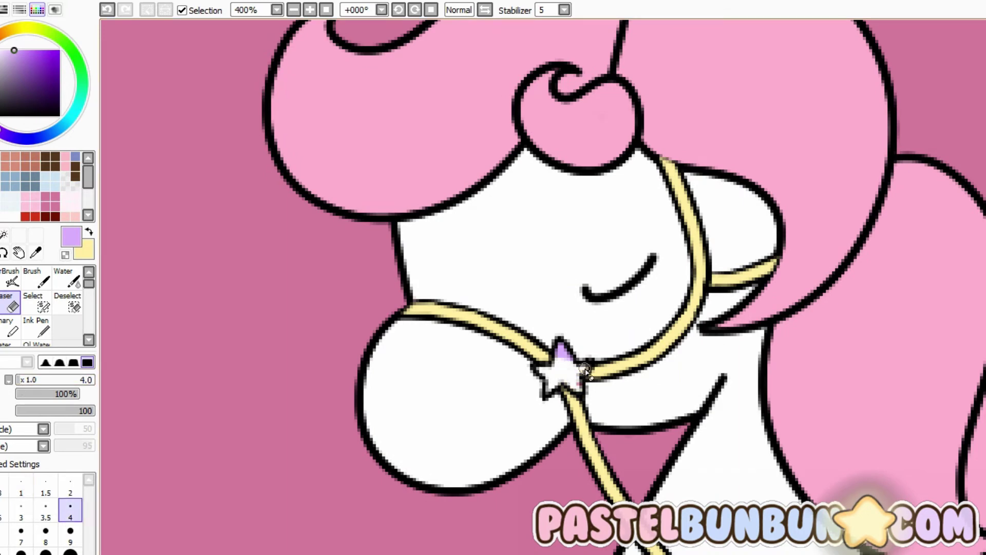
Paint light purple over the small bridle star with the Ink Pen and erase the spill around it.
scroll(586, 370, down, 3)
key(w)
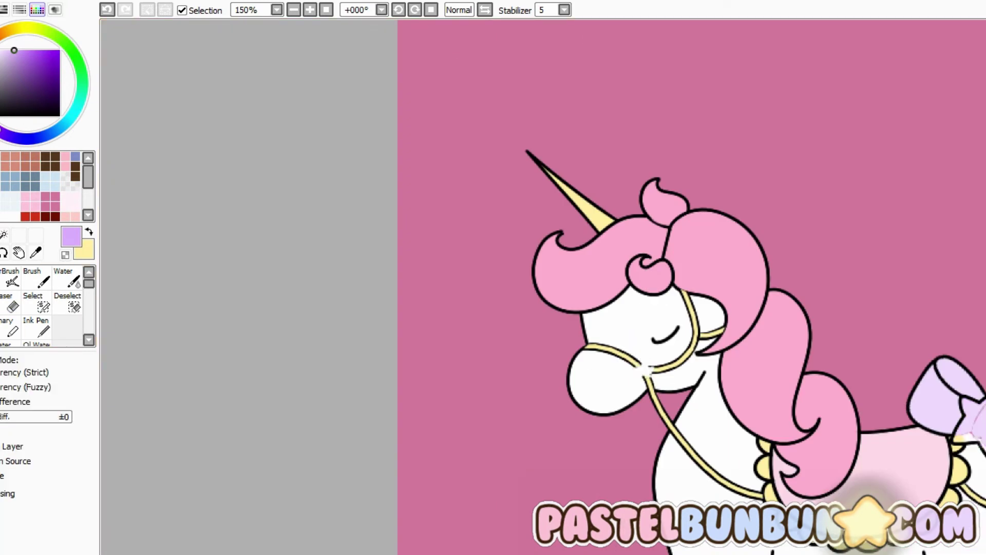
scroll(584, 368, up, 1)
key(n)
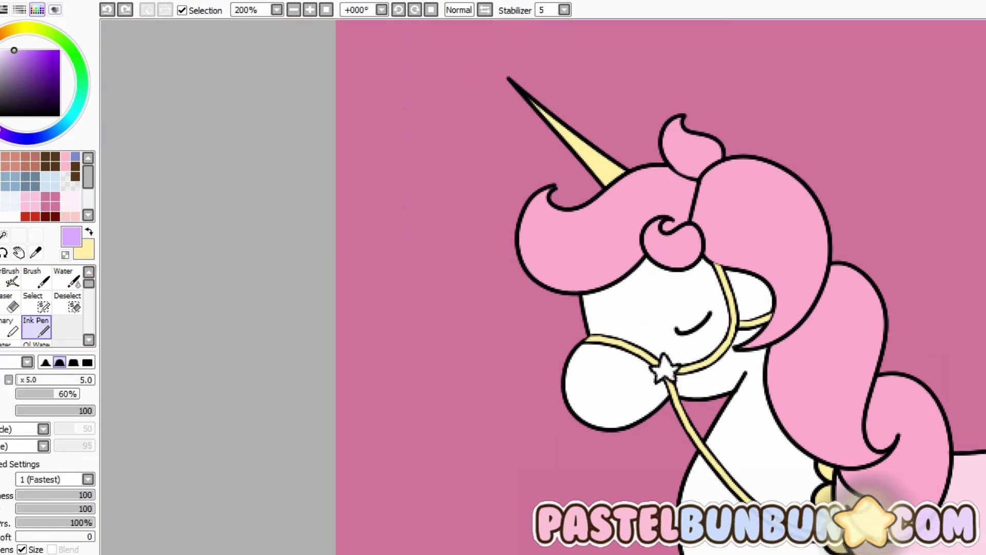
mouse_move(662, 360)
mouse_down()
mouse_move(683, 380)
mouse_move(673, 375)
mouse_up()
scroll(668, 373, up, 2)
key(e)
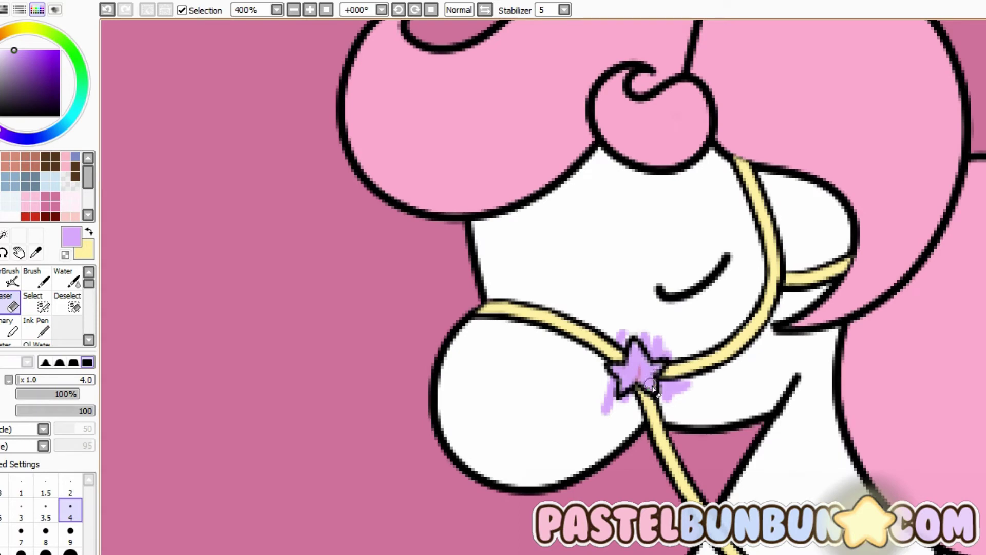
scroll(639, 350, down, 3)
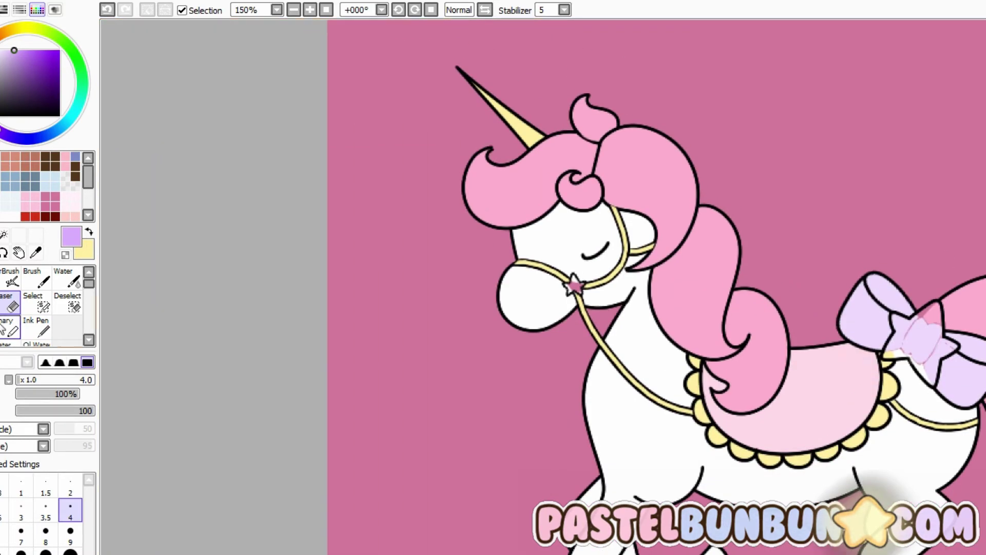
Change the fill color to light blue and fill both the bridle star and the bow star.
key(w)
key(ctrl+z)
click(62, 128)
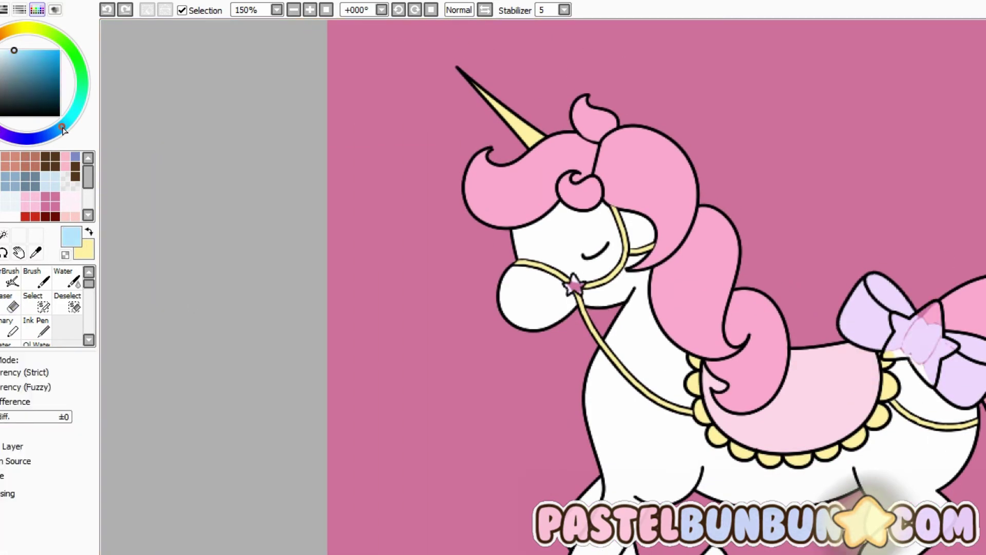
click(574, 286)
scroll(695, 370, down, 1)
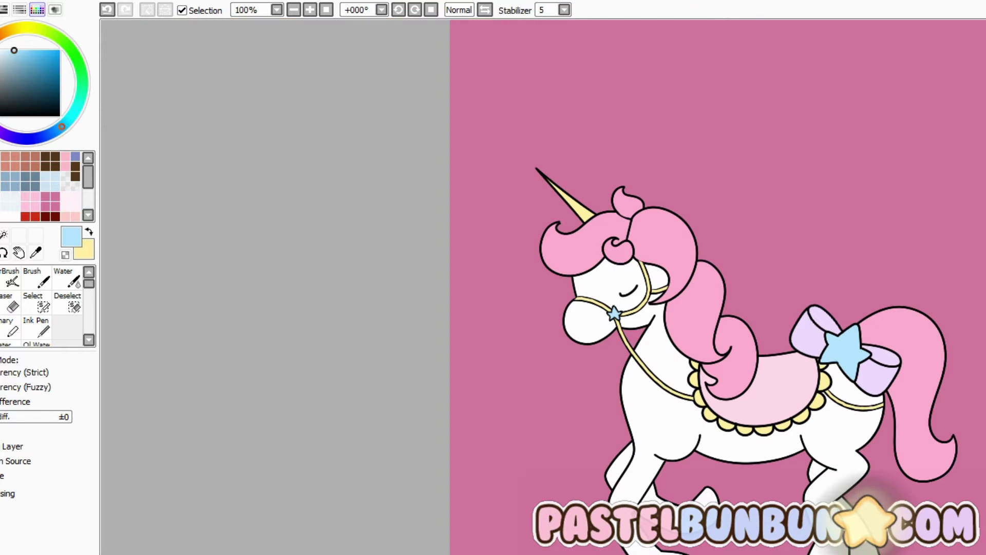
Shade the lower edge of the belly pale pink with the Ink Pen at size 10 and stabilizer S-7.
scroll(739, 537, up, 2)
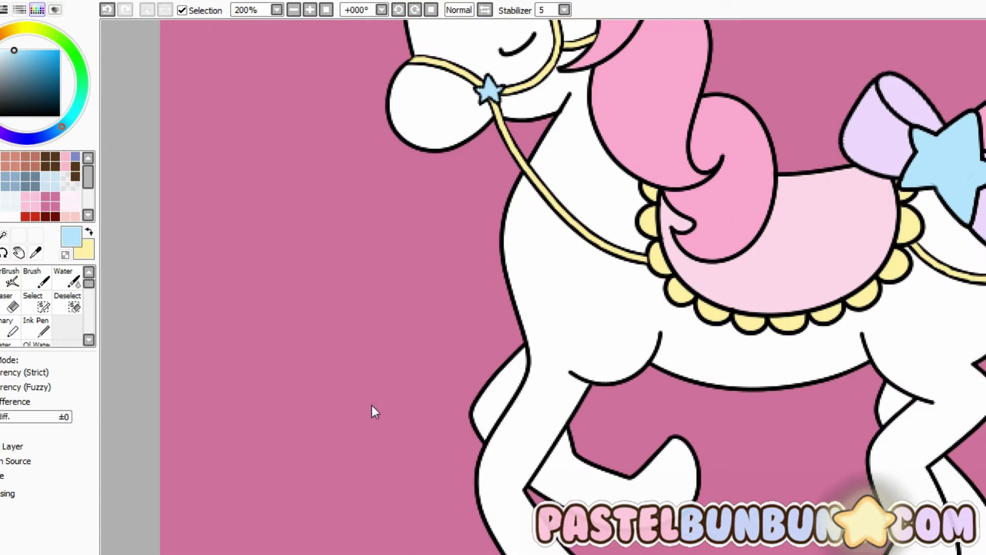
click(4, 49)
click(36, 329)
scroll(693, 365, up, 1)
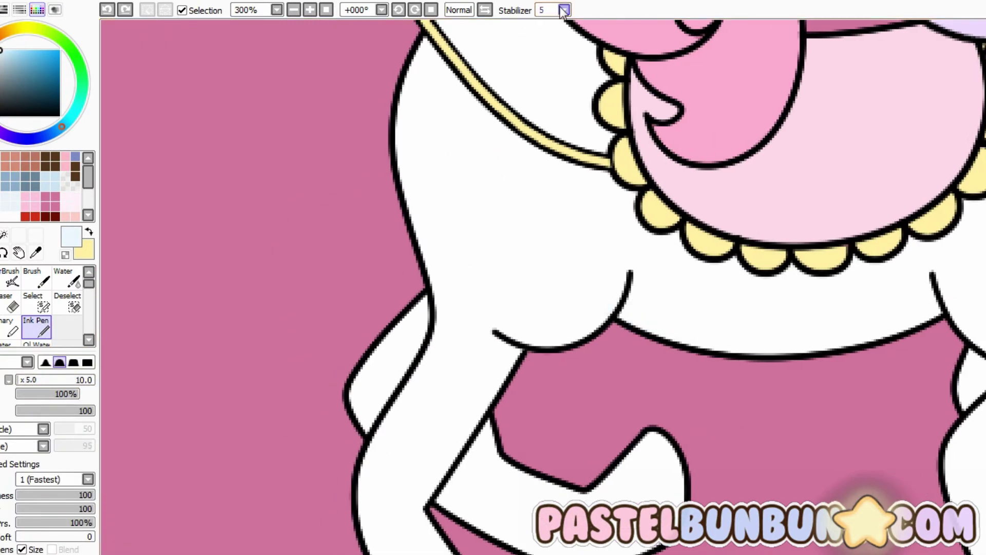
click(2, 39)
mouse_move(601, 298)
mouse_down()
mouse_move(872, 341)
mouse_move(887, 360)
mouse_move(974, 293)
mouse_up()
key(ctrl+z)
alt+click(873, 308)
drag(608, 278, 614, 308)
drag(950, 288, 976, 308)
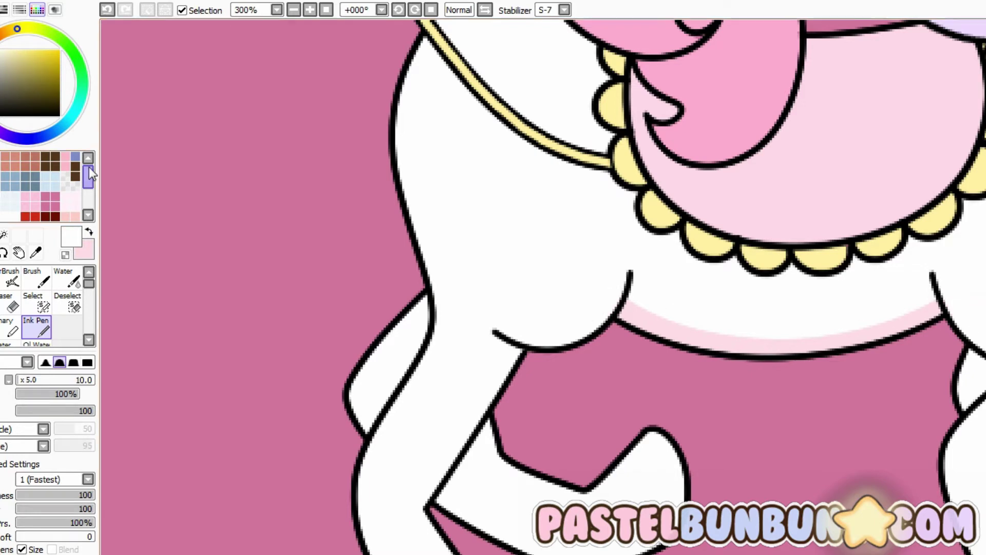
Shade the visible upper parts of the far hind leg and far front leg pale pink, trimming the shading with white.
key(x)
drag(719, 308, 606, 185)
drag(853, 226, 881, 245)
drag(308, 175, 242, 304)
key(x)
drag(290, 280, 303, 246)
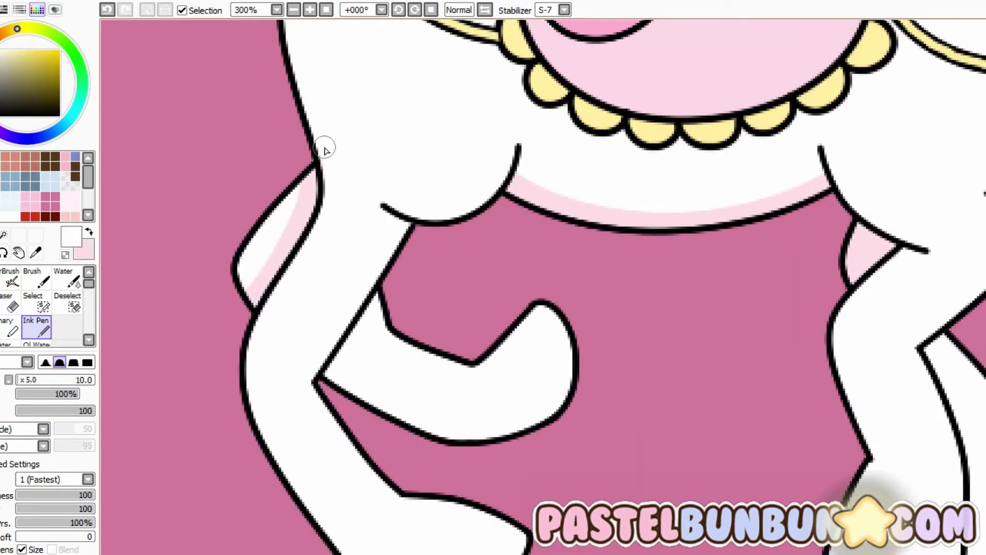
Shade the underside of the raised far front leg pale pink up to its hoof.
key(x)
mouse_move(303, 362)
mouse_down()
mouse_move(497, 427)
mouse_move(521, 423)
mouse_move(568, 329)
mouse_up()
key(ctrl+z)
mouse_move(550, 416)
mouse_down()
mouse_move(570, 284)
mouse_move(557, 310)
mouse_move(566, 393)
mouse_up()
key(ctrl+z)
key(x)
key(x)
Shade the near front leg's back edge and both front hooves pale pink, cleaning the overshoot above the leg line with white.
mouse_move(395, 194)
mouse_down()
mouse_move(303, 377)
mouse_move(416, 490)
mouse_up()
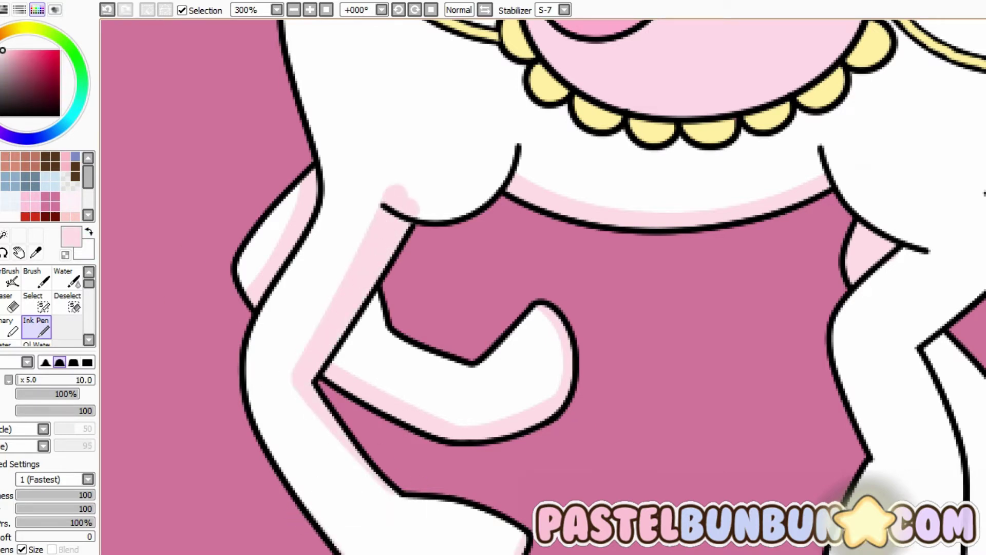
drag(500, 520, 521, 553)
key(ctrl+z)
drag(541, 305, 566, 393)
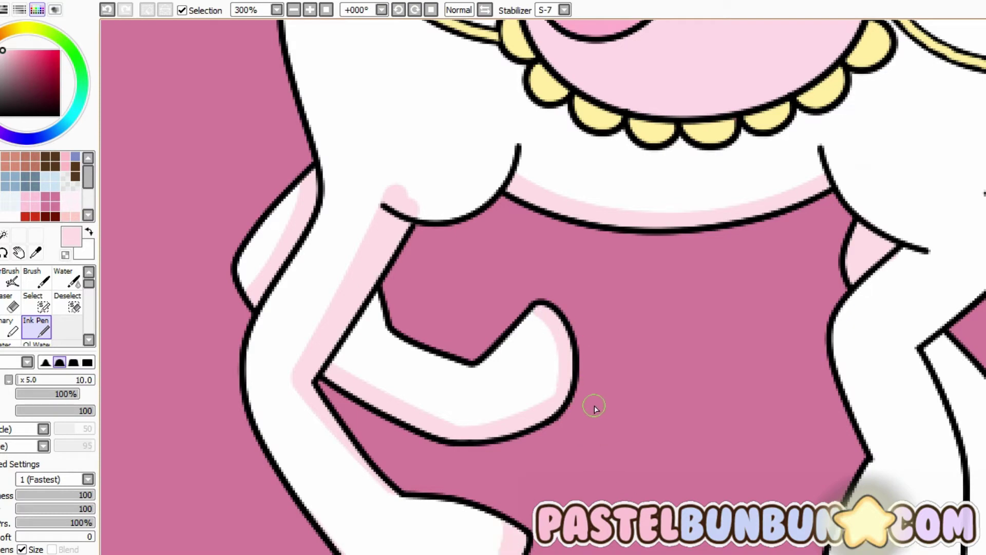
key(x)
drag(393, 191, 414, 214)
key(x)
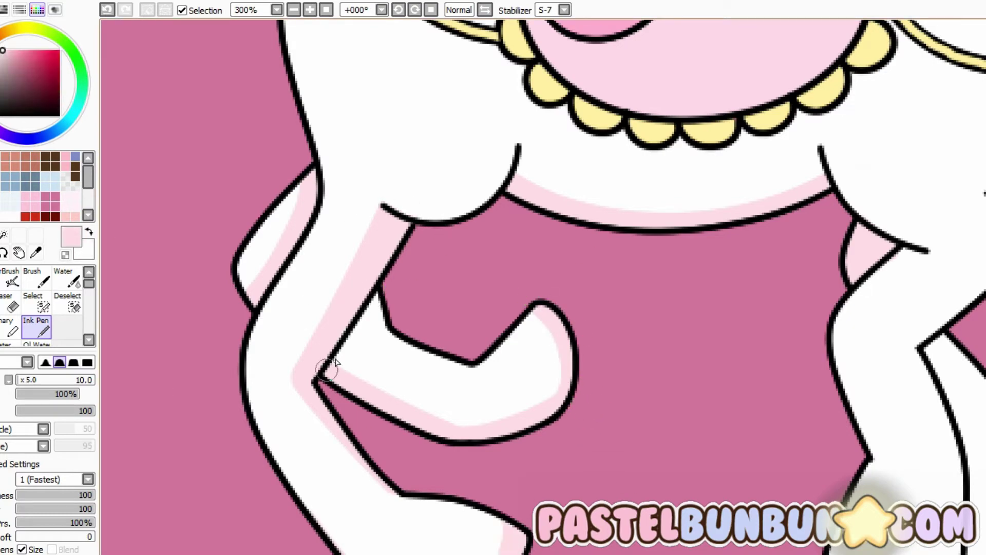
Shade the back edge of the near hind leg and the adjoining inner edge of the far hind leg pale pink.
scroll(330, 374, down, 5)
scroll(735, 294, up, 5)
mouse_move(735, 295)
mouse_down()
mouse_move(680, 295)
mouse_move(755, 174)
mouse_up()
key(ctrl+z)
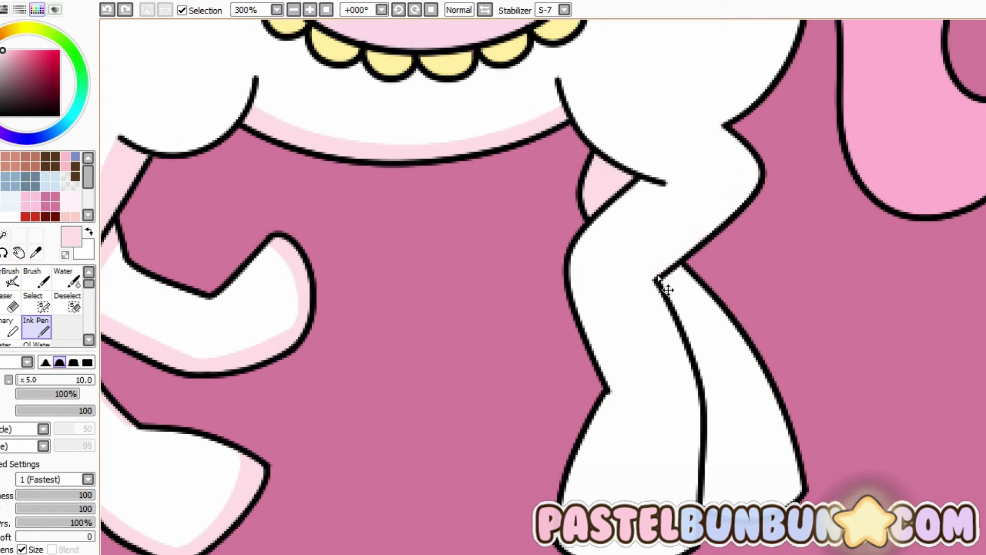
mouse_move(649, 287)
mouse_down()
mouse_move(729, 136)
mouse_move(757, 177)
mouse_up()
click(89, 232)
click(91, 234)
drag(649, 280, 705, 379)
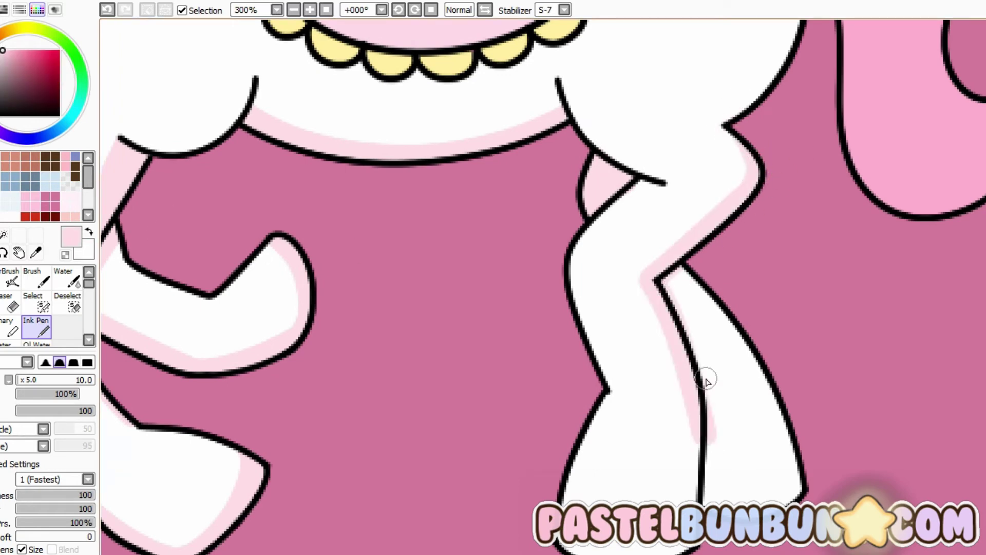
key(ctrl+z)
mouse_move(668, 308)
mouse_down()
mouse_move(692, 406)
mouse_move(683, 326)
mouse_move(723, 264)
mouse_up()
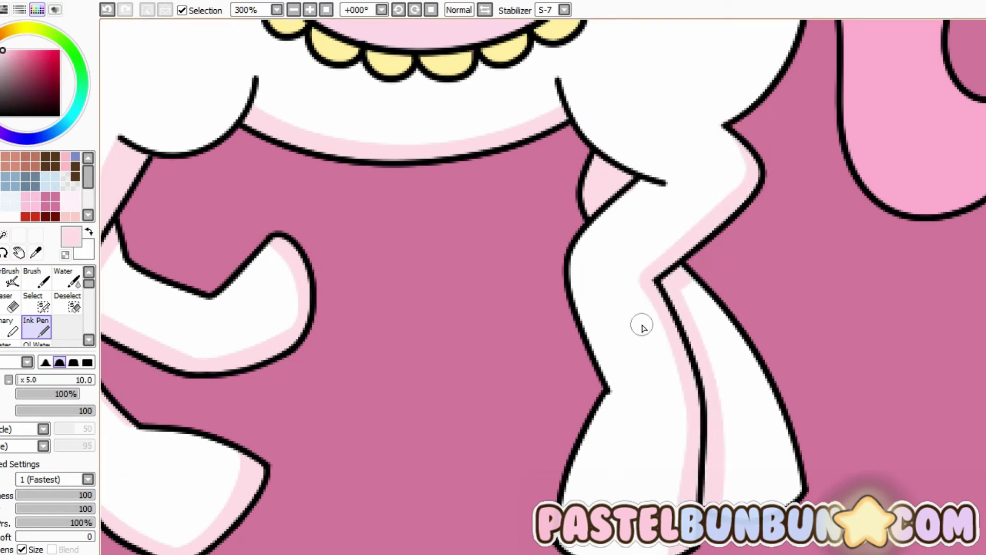
Shade the front edge of the near hind leg pale pink, cleaning the overshoot above the thigh line with white.
mouse_move(666, 182)
mouse_down()
mouse_move(577, 264)
mouse_move(604, 383)
mouse_up()
key(x)
drag(654, 159, 662, 179)
key(x)
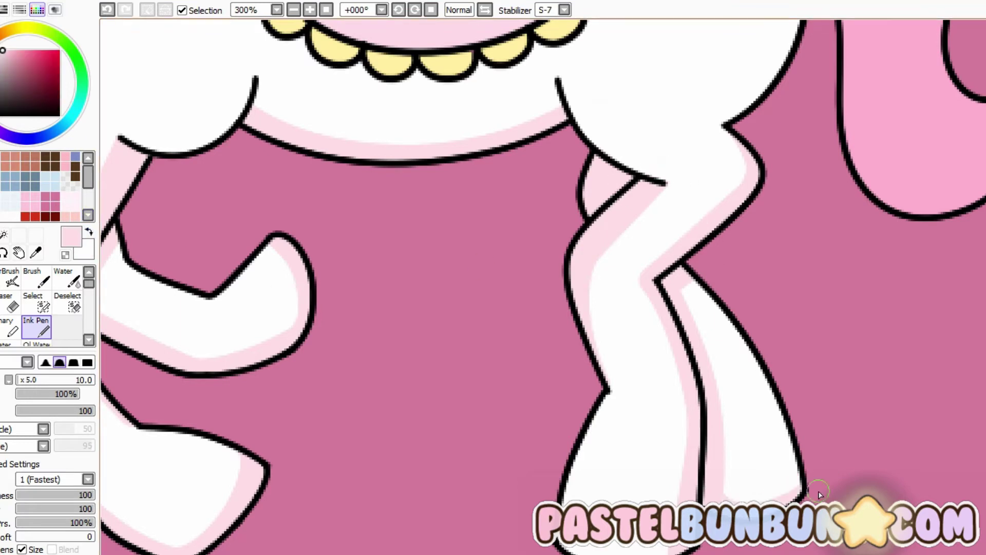
Trim the shading along the near hind leg's front edge with white to make it narrower.
scroll(696, 363, down, 4)
scroll(561, 269, up, 2)
key(x)
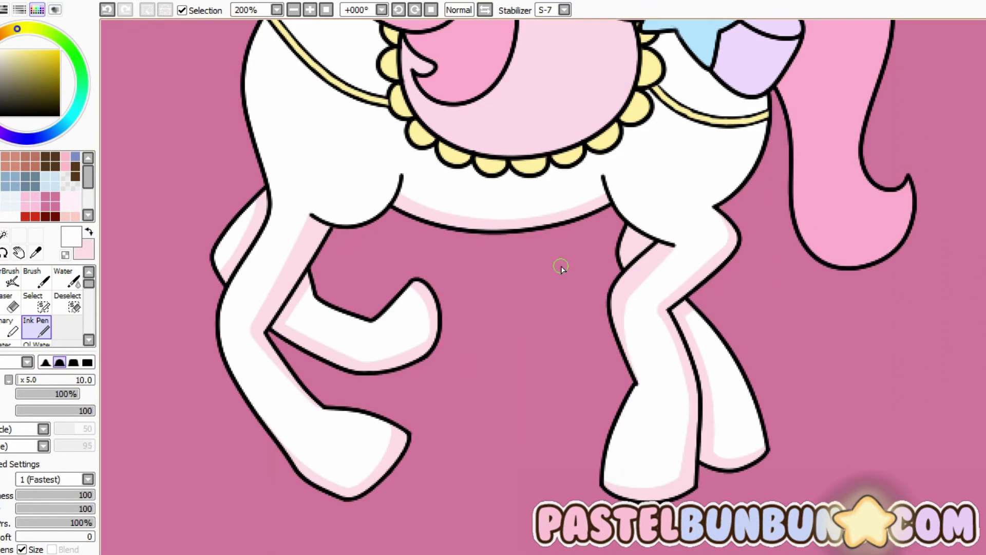
drag(639, 272, 661, 357)
drag(678, 252, 624, 359)
drag(624, 283, 627, 346)
key(x)
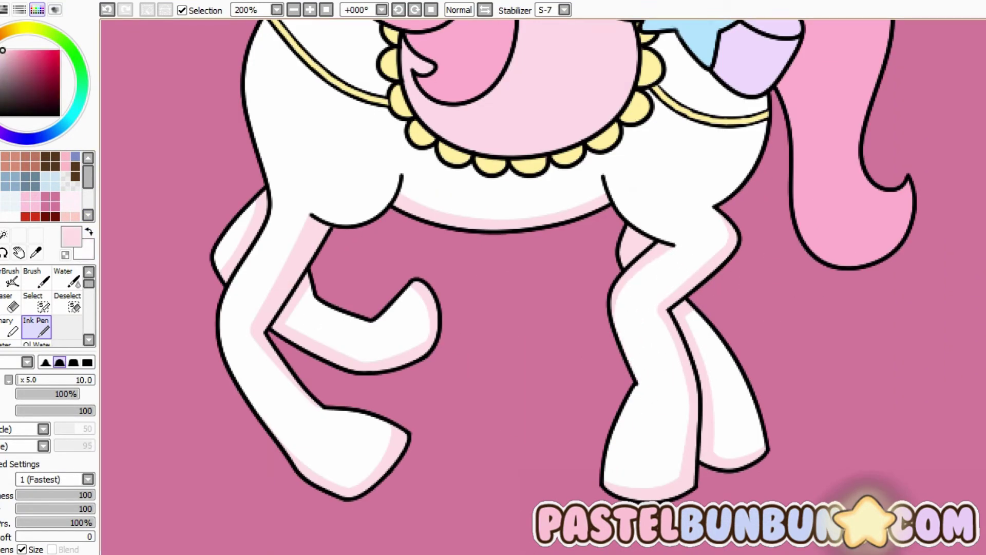
Fill the far hind leg and both visible parts of the far front leg entirely with pale pink.
scroll(545, 287, down, 2)
scroll(545, 287, up, 2)
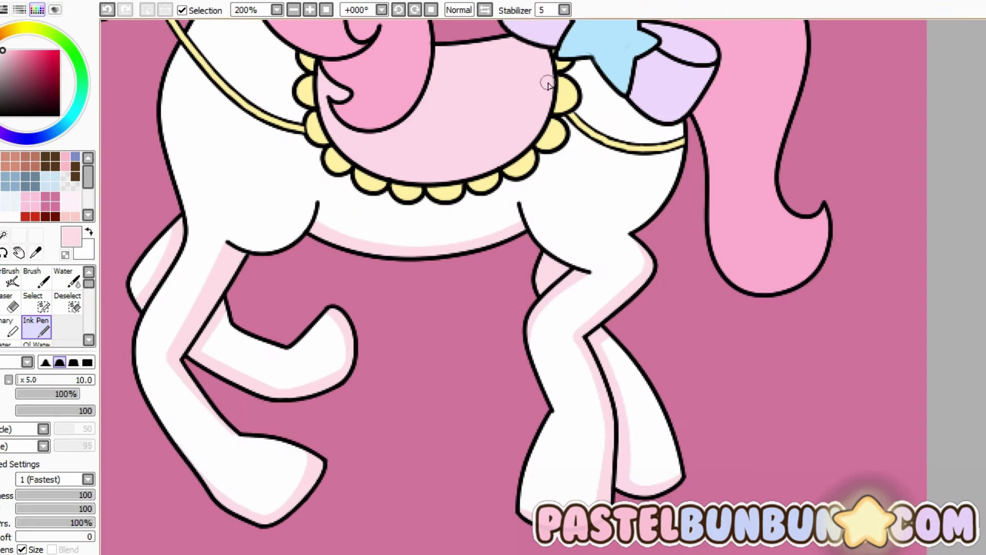
drag(611, 339, 634, 374)
drag(165, 242, 131, 293)
mouse_move(234, 315)
mouse_down()
mouse_move(209, 354)
mouse_move(339, 334)
mouse_up()
scroll(937, 341, down, 1)
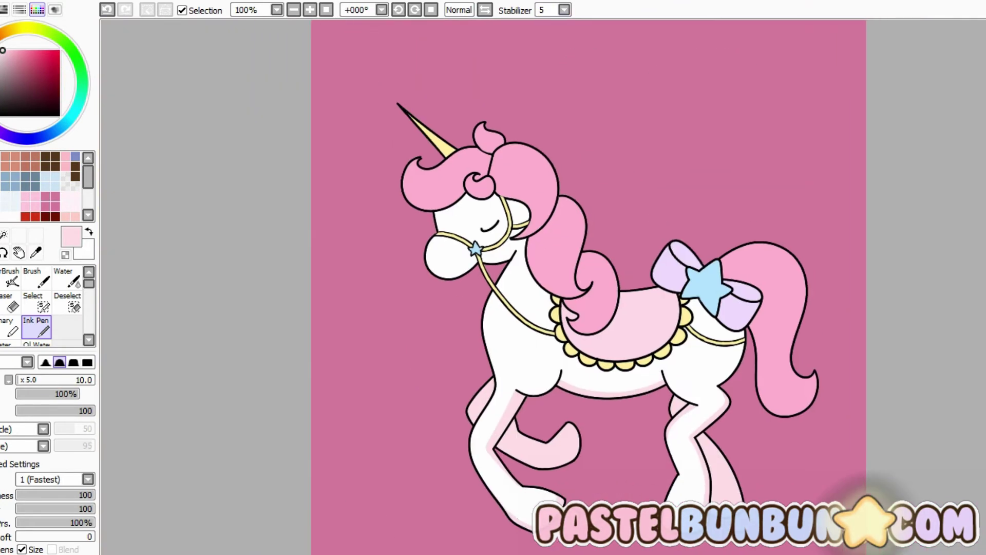
Extend the belly shading up along both near leg lines in pale pink and erase the overshoot with white.
scroll(525, 116, up, 2)
mouse_move(432, 364)
mouse_down()
mouse_move(392, 375)
mouse_move(452, 434)
mouse_up()
drag(832, 354, 760, 431)
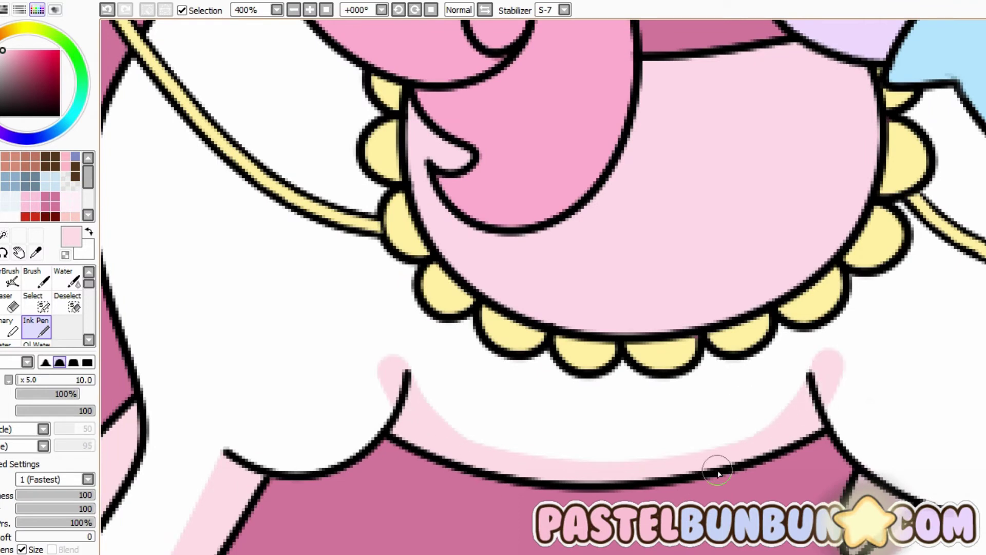
key(x)
drag(403, 360, 385, 385)
drag(822, 352, 837, 406)
key(x)
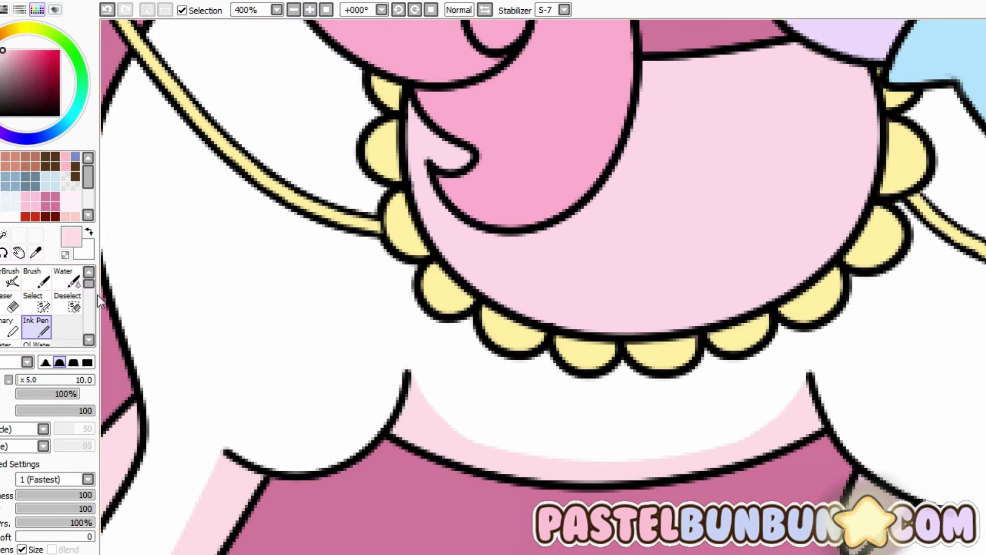
Shade the rump pale pink along the lower edge of the tail bow and its star.
scroll(565, 308, down, 2)
scroll(565, 308, up, 2)
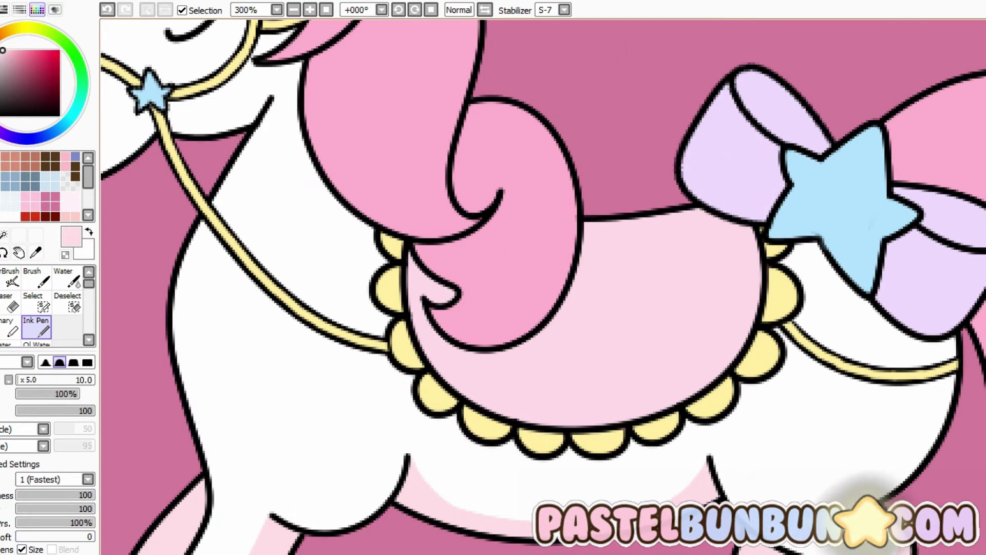
key(ctrl+z)
drag(838, 272, 950, 349)
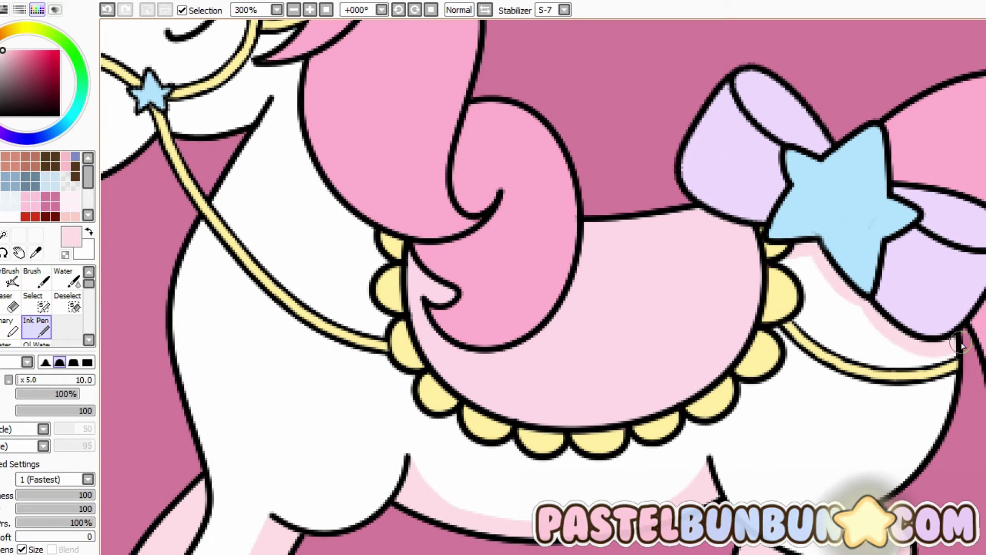
Shade the neck and face beneath the mane and forelock, the ear and the underside of the muzzle pale pink.
mouse_move(411, 308)
mouse_down()
mouse_move(776, 522)
mouse_move(827, 470)
mouse_up()
mouse_move(501, 120)
mouse_down()
mouse_move(598, 111)
mouse_move(688, 170)
mouse_up()
mouse_move(686, 229)
mouse_down()
mouse_move(695, 348)
mouse_move(755, 406)
mouse_up()
drag(388, 304, 649, 267)
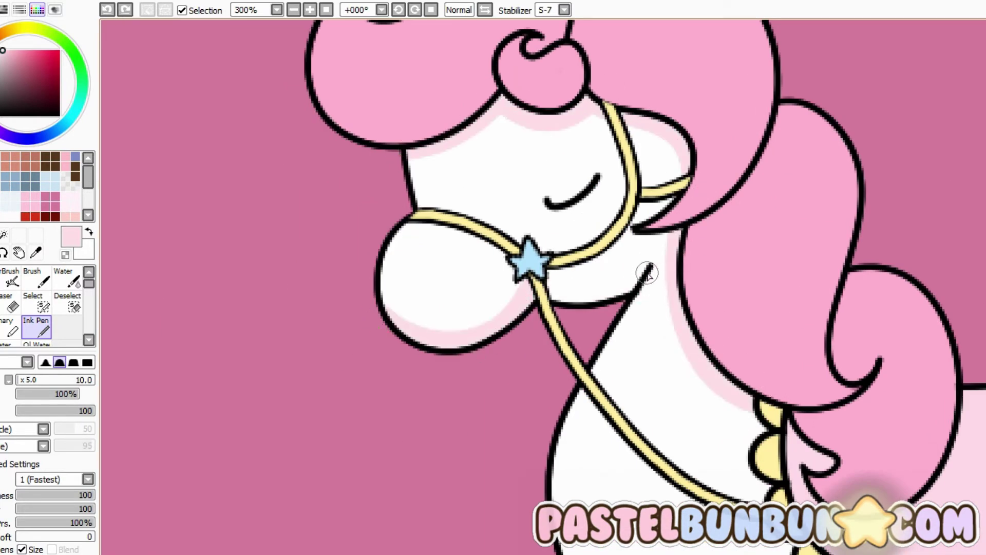
Shade the underside of the jaw pale pink and clean its edges with white at size 5.
key(x)
key(x)
key(x)
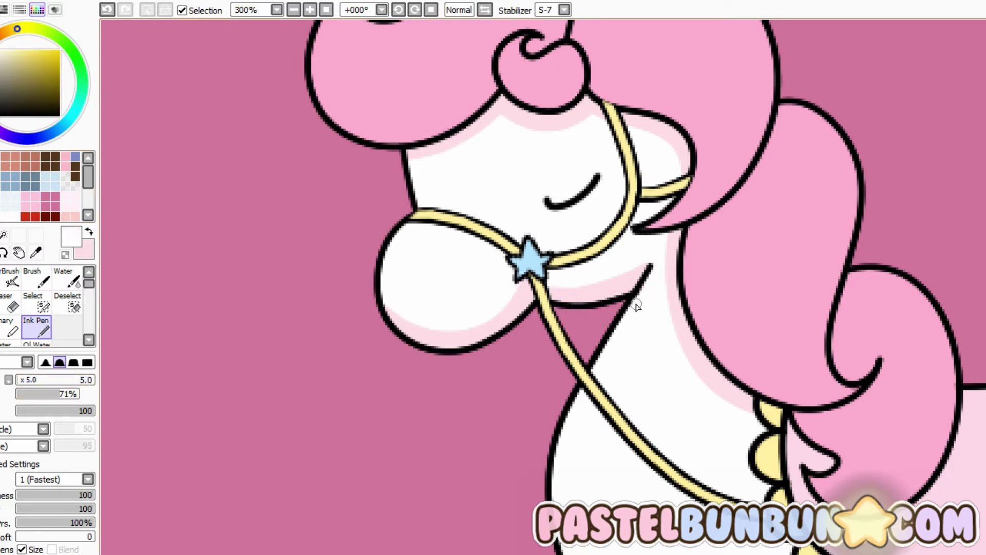
drag(649, 264, 563, 287)
key(x)
scroll(563, 288, down, 3)
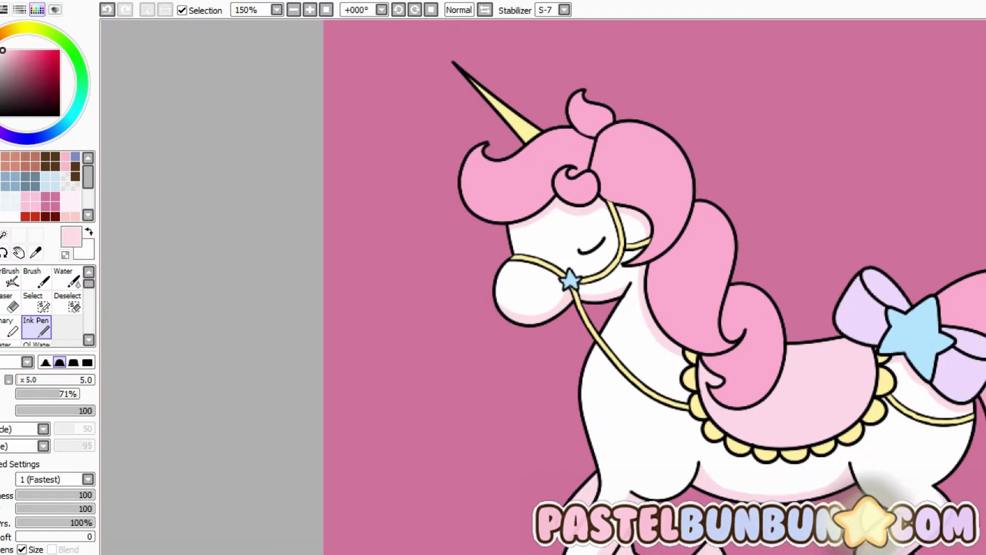
Shade the body pale pink beneath the saddle blanket's yellow scallops with the Ink Pen at size 15.
scroll(562, 287, up, 1)
scroll(543, 287, up, 2)
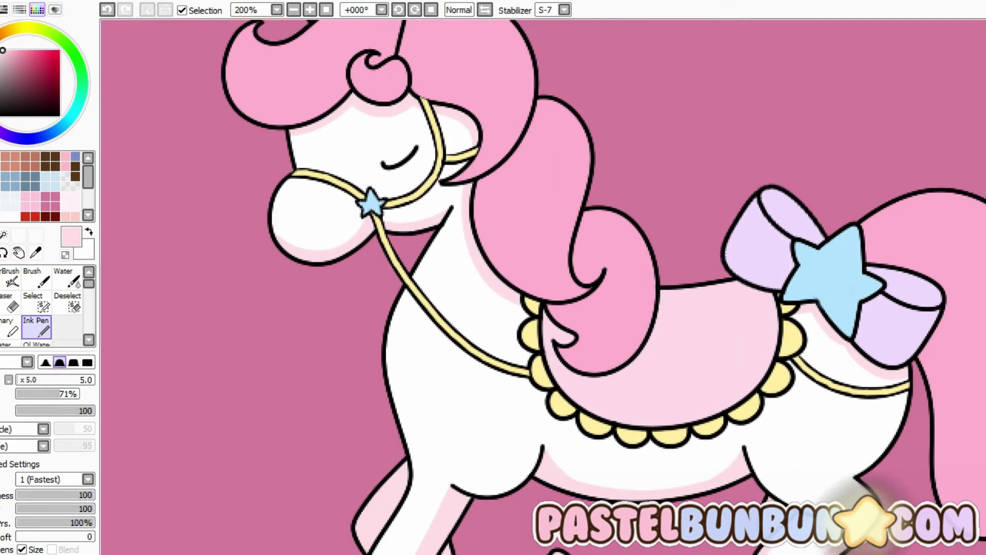
click(38, 379)
drag(529, 323, 532, 349)
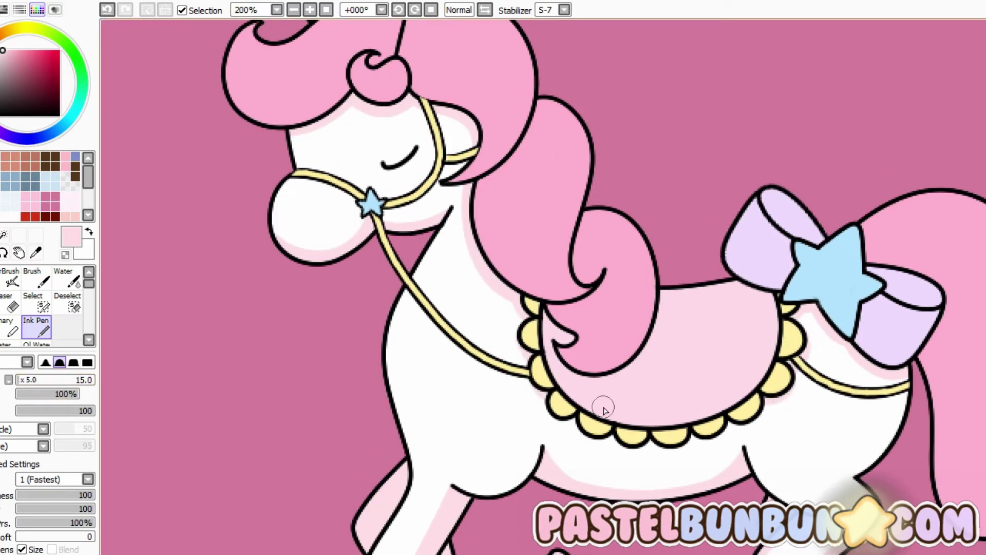
drag(560, 406, 570, 418)
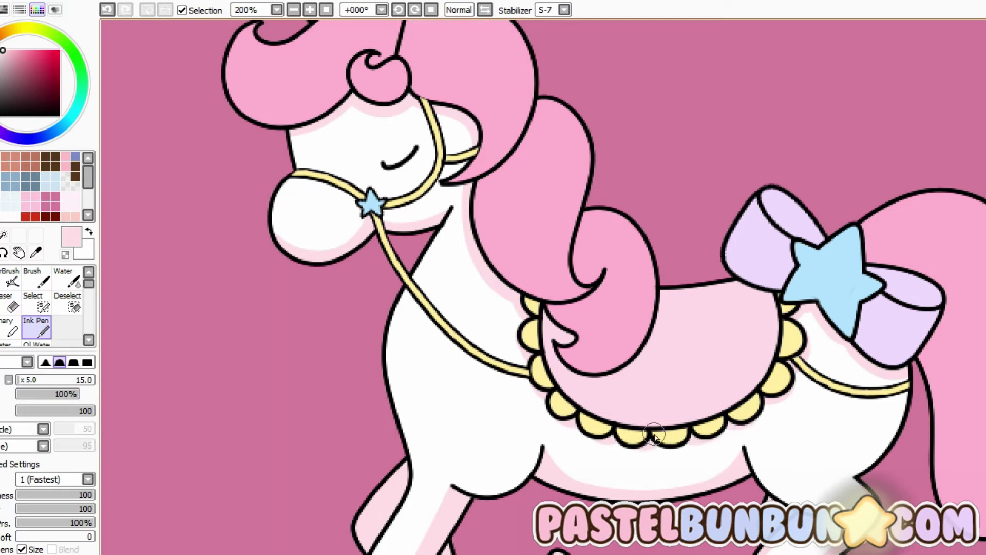
drag(653, 434, 635, 441)
scroll(780, 405, down, 4)
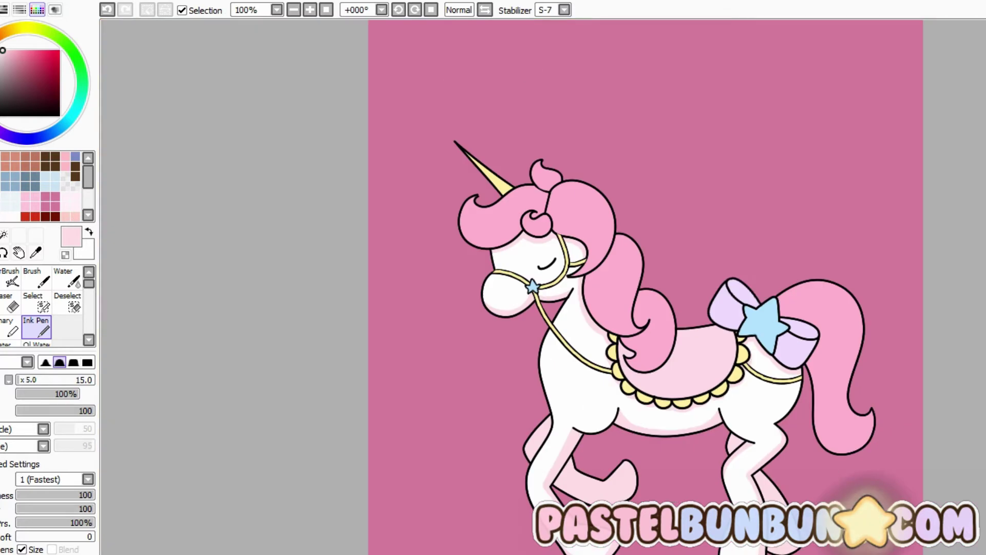
Set the minimum brush size to 43% and shade pale pink beneath the yellow bridle, rein and rump straps.
scroll(694, 369, up, 4)
drag(79, 393, 43, 393)
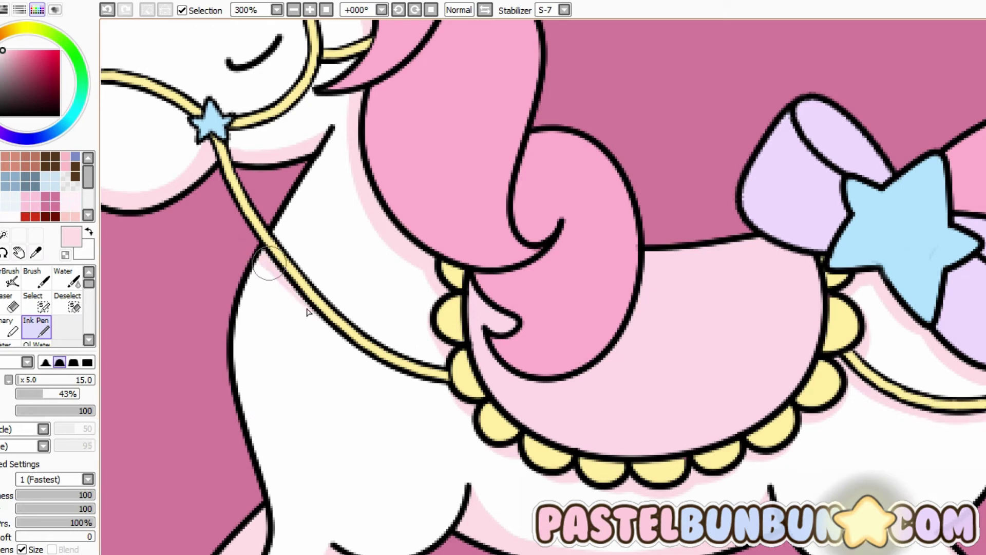
drag(422, 386, 771, 510)
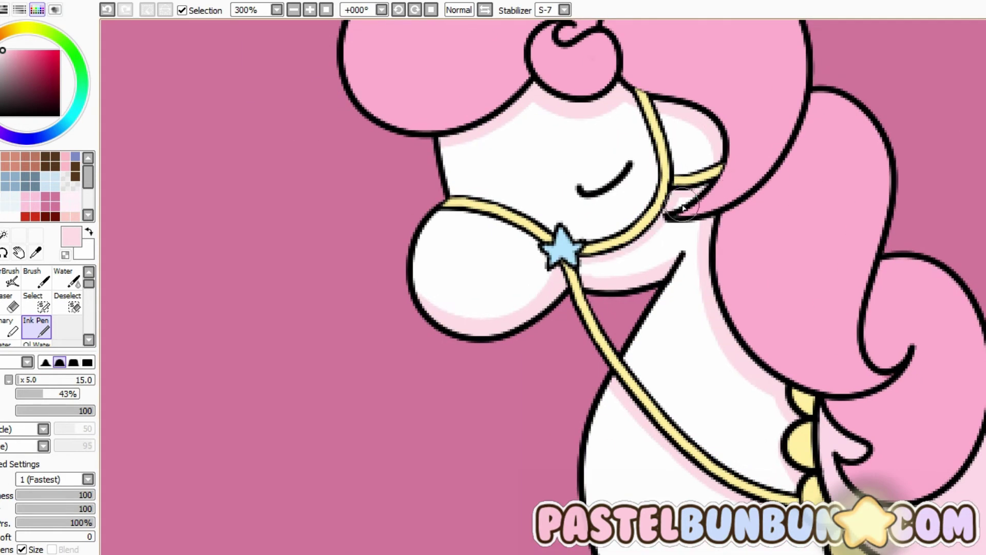
key(ctrl+z)
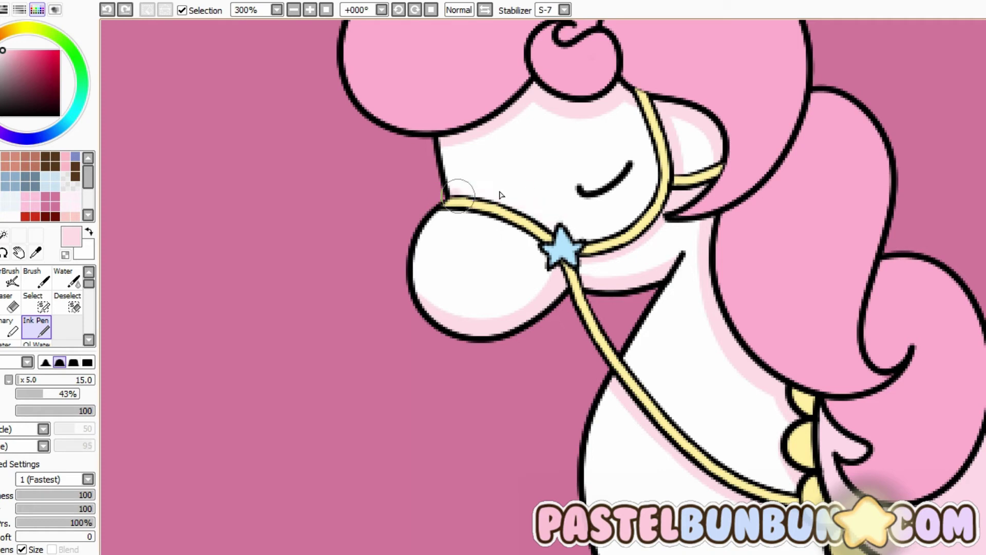
key(ctrl+y)
scroll(617, 246, down, 3)
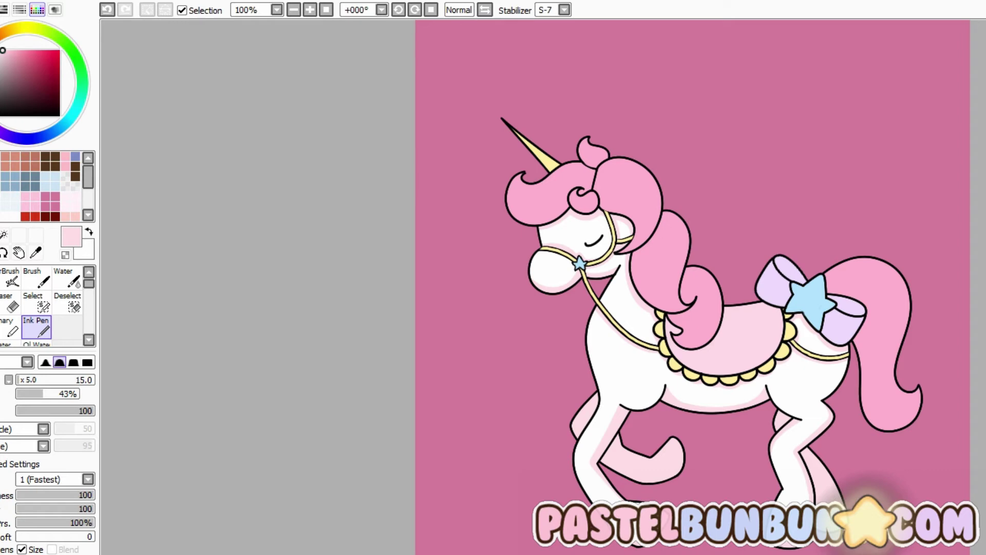
Shade the far front leg deeper pink over its upper part and where the near leg overlaps it.
scroll(668, 482, up, 4)
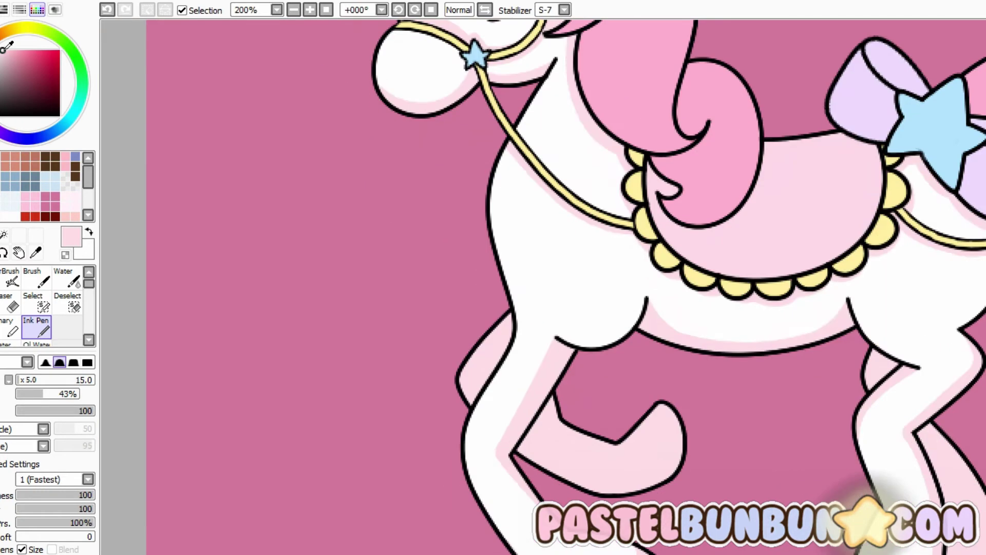
key(bracketright)
key(bracketright)
key(bracketright)
key(bracketright)
key(bracketright)
drag(498, 316, 454, 400)
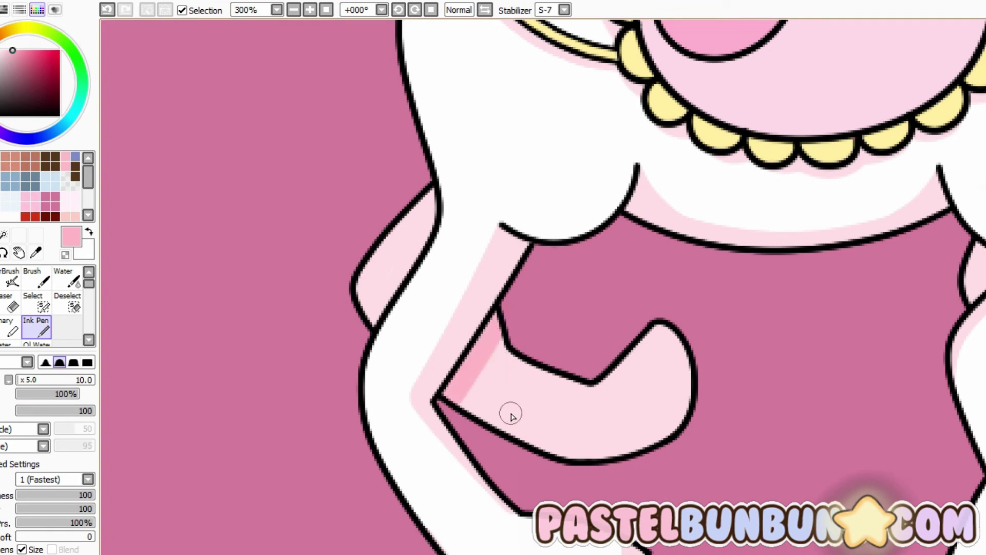
drag(437, 180, 371, 323)
scroll(596, 329, down, 3)
scroll(902, 309, up, 3)
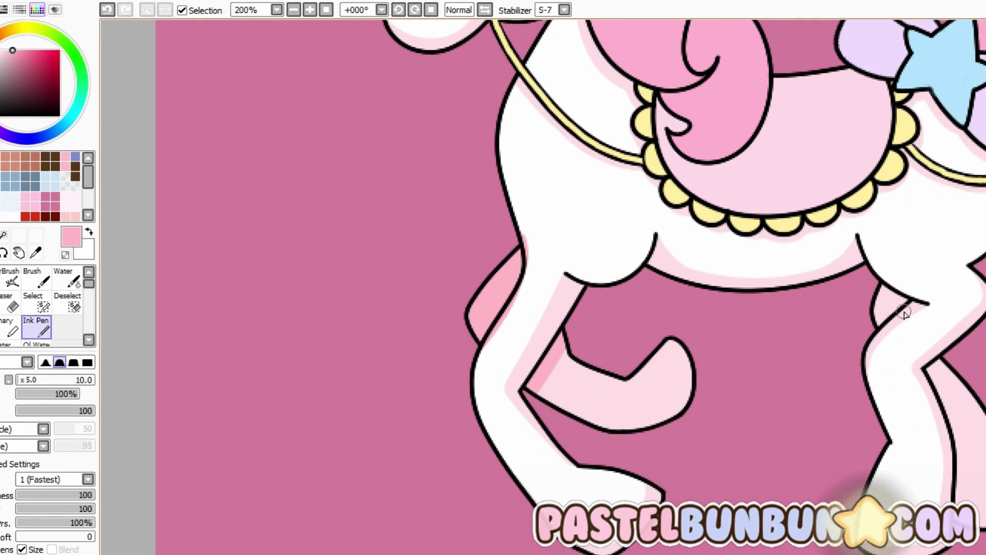
Shade the far hind leg deeper pink at its upper part and along the near leg with the pen at size 5.
key(ctrl+z)
key(bracketleft)
key(bracketleft)
key(bracketleft)
key(bracketleft)
key(bracketleft)
mouse_move(729, 277)
mouse_down()
mouse_move(747, 265)
mouse_move(782, 432)
mouse_move(771, 498)
mouse_up()
mouse_move(649, 143)
mouse_down()
mouse_move(665, 165)
mouse_move(644, 190)
mouse_up()
scroll(645, 190, down, 2)
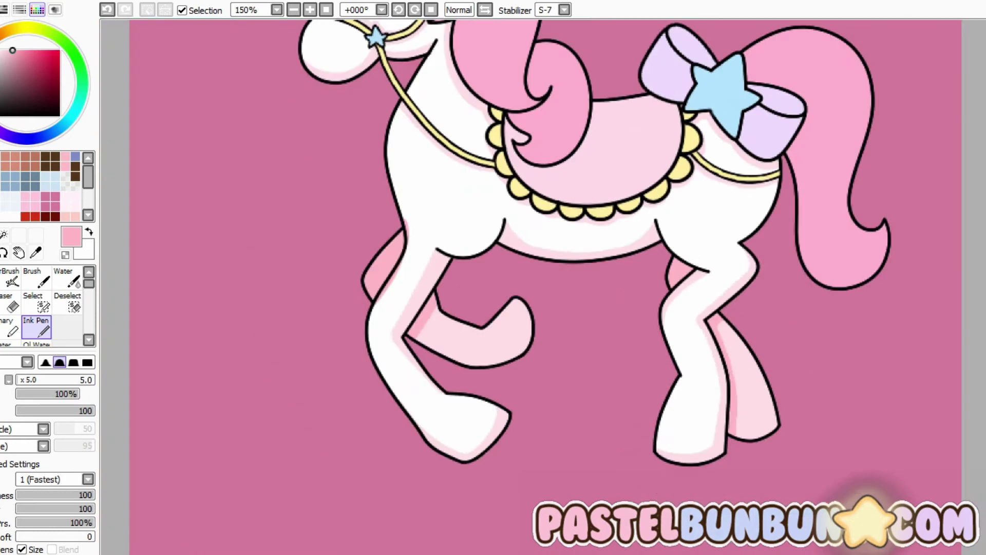
Shade the underside of the raised far front leg deeper pink, continuing around the hoof.
scroll(768, 341, up, 2)
drag(440, 322, 660, 368)
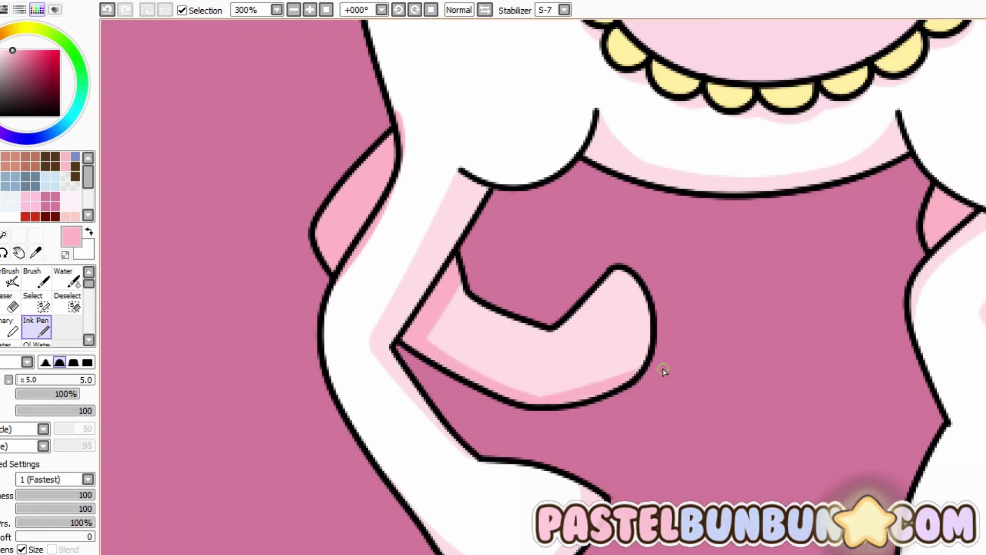
scroll(654, 372, down, 4)
scroll(654, 372, up, 4)
drag(534, 394, 644, 357)
scroll(645, 357, down, 4)
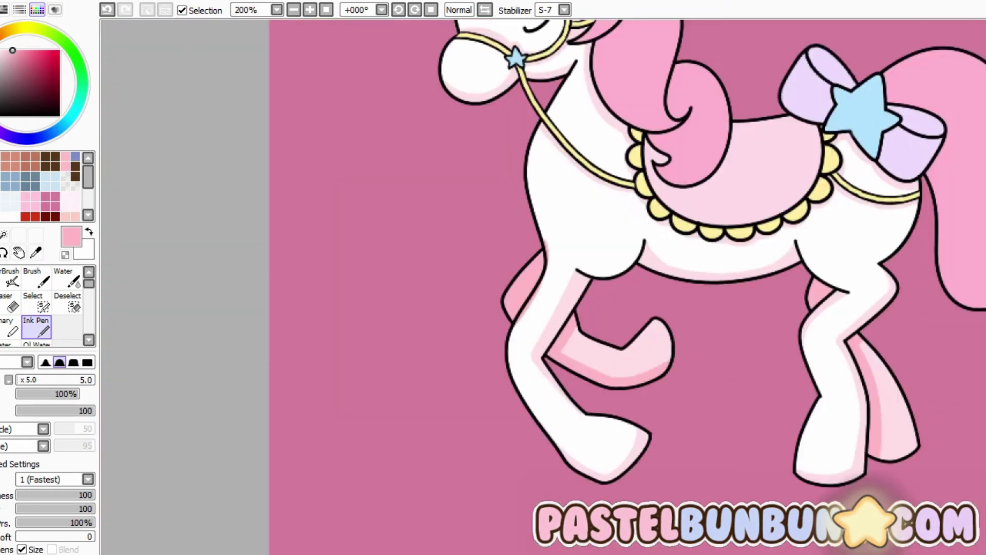
scroll(645, 357, up, 4)
mouse_move(618, 270)
mouse_down()
mouse_move(648, 328)
mouse_move(642, 360)
mouse_up()
scroll(642, 360, down, 4)
Widen the pale pink shading under the bow, mane and forelock with the Ink Pen at size 20.
click(89, 231)
click(35, 198)
scroll(769, 164, up, 2)
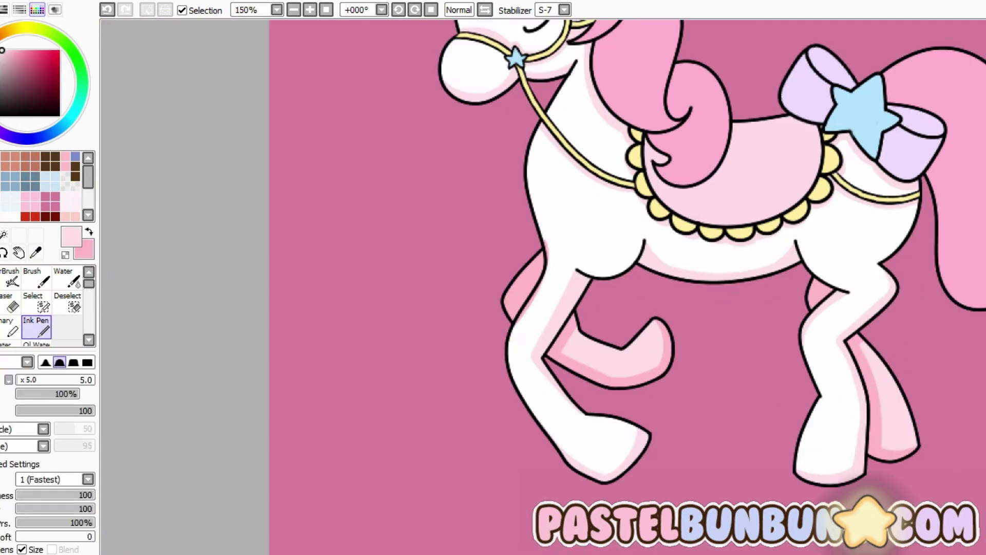
drag(764, 187, 905, 285)
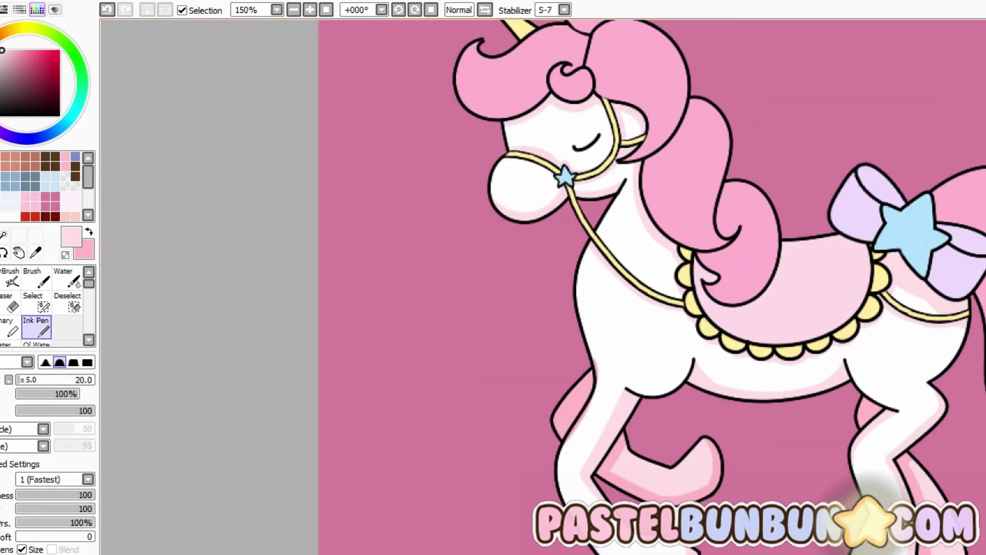
Add a second, deeper pink shadow under the forelock curl and where the mane meets the saddle trim on the neck.
key(x)
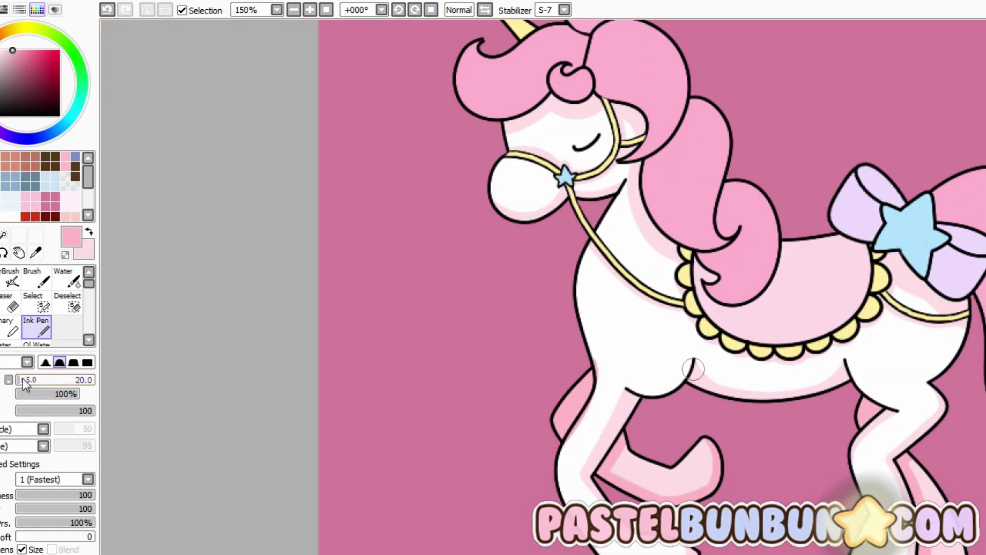
scroll(958, 296, down, 2)
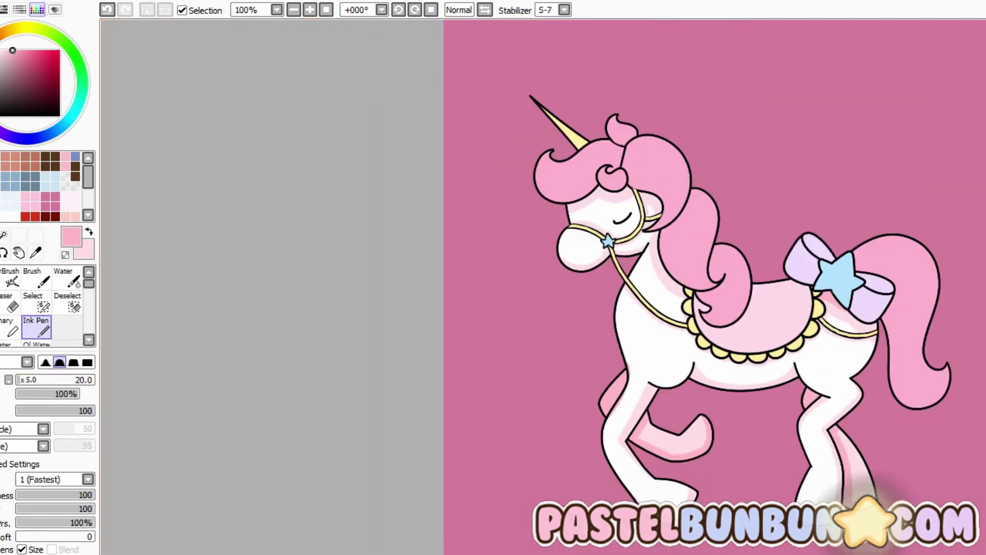
scroll(740, 134, up, 3)
key(ctrl+z)
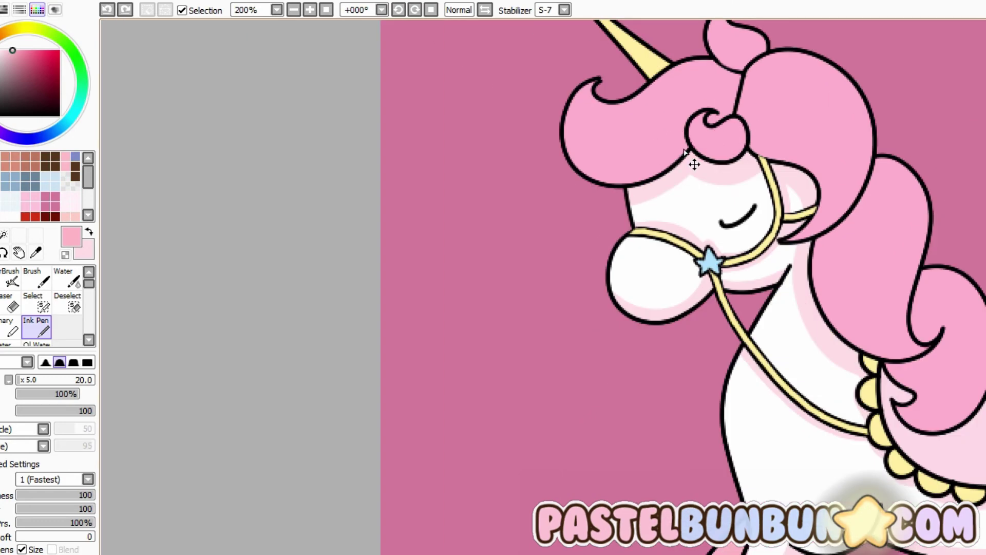
key(ctrl+y)
scroll(893, 331, up, 1)
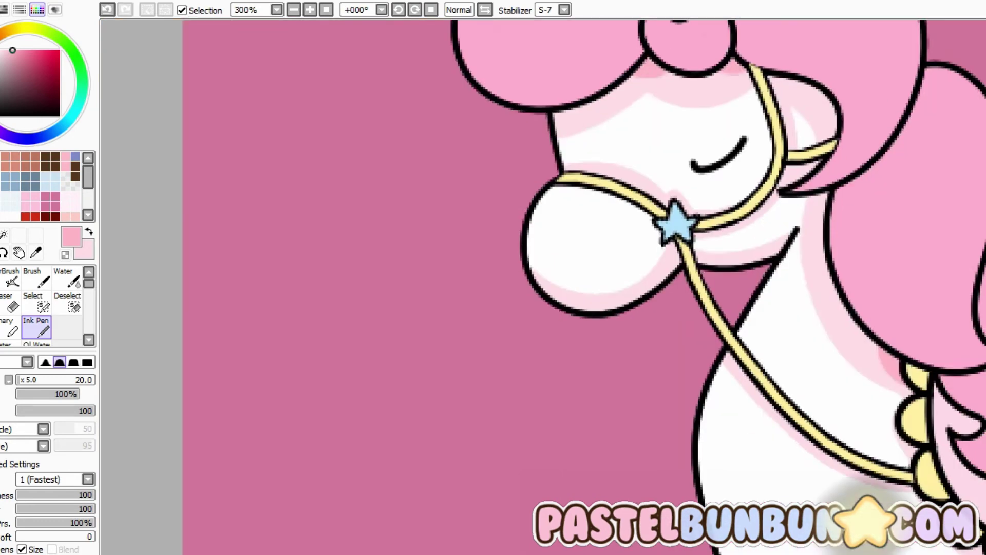
scroll(668, 288, down, 3)
Shade the saddle blanket in medium pink with the Ink Pen along the edge of the lowest mane curl.
click(90, 235)
click(90, 235)
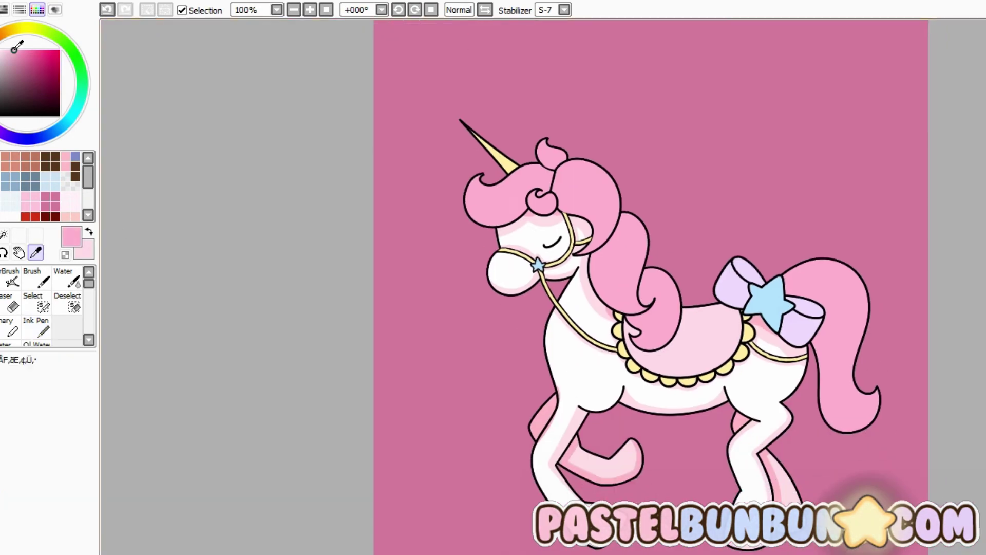
click(36, 327)
scroll(645, 325, up, 2)
scroll(645, 326, down, 1)
mouse_move(645, 325)
mouse_down()
mouse_move(638, 308)
mouse_move(673, 283)
mouse_up()
key(ctrl+z)
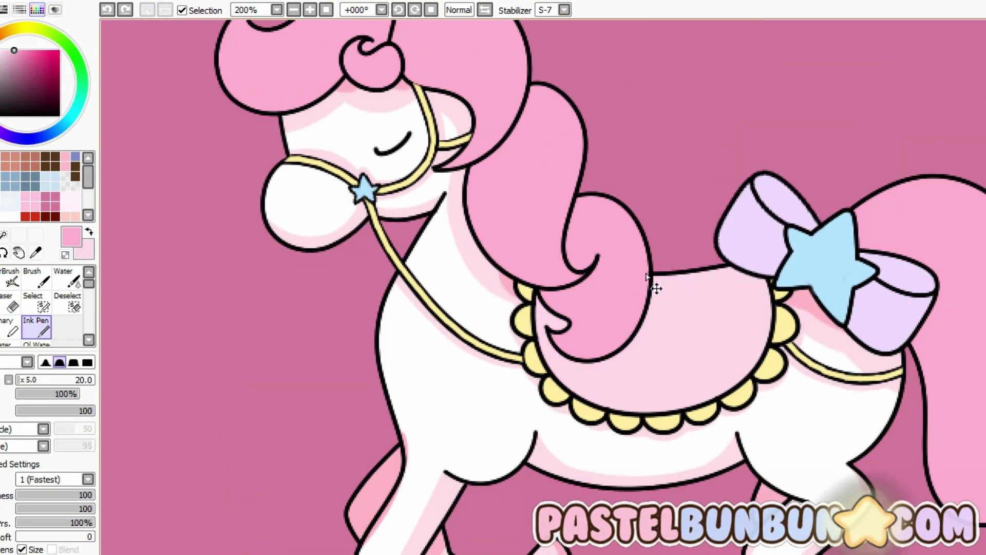
key(ctrl+y)
key(ctrl+z)
key(ctrl+y)
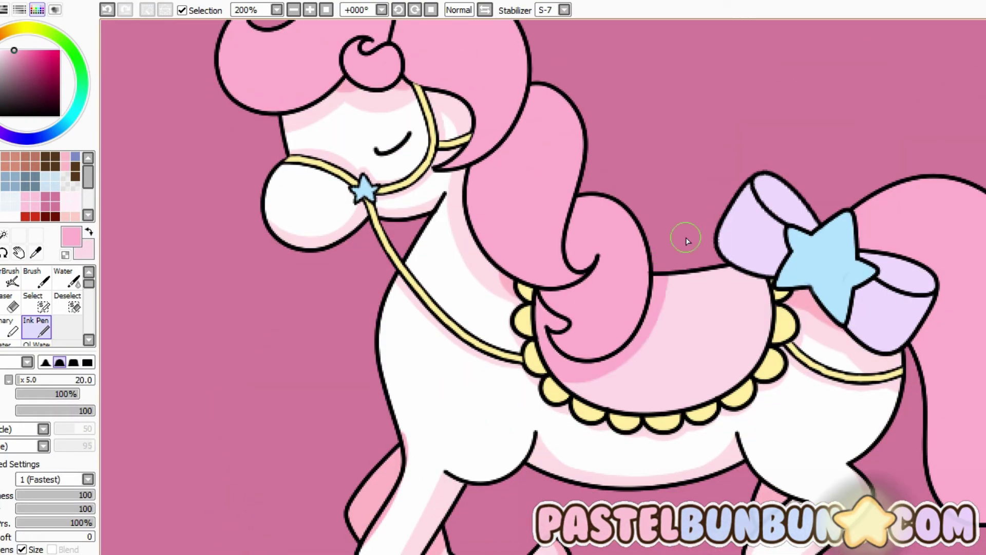
Extend the medium pink shading around the saddle blanket's upper, rear and lower edges, leaving a lighter center.
scroll(849, 248, down, 3)
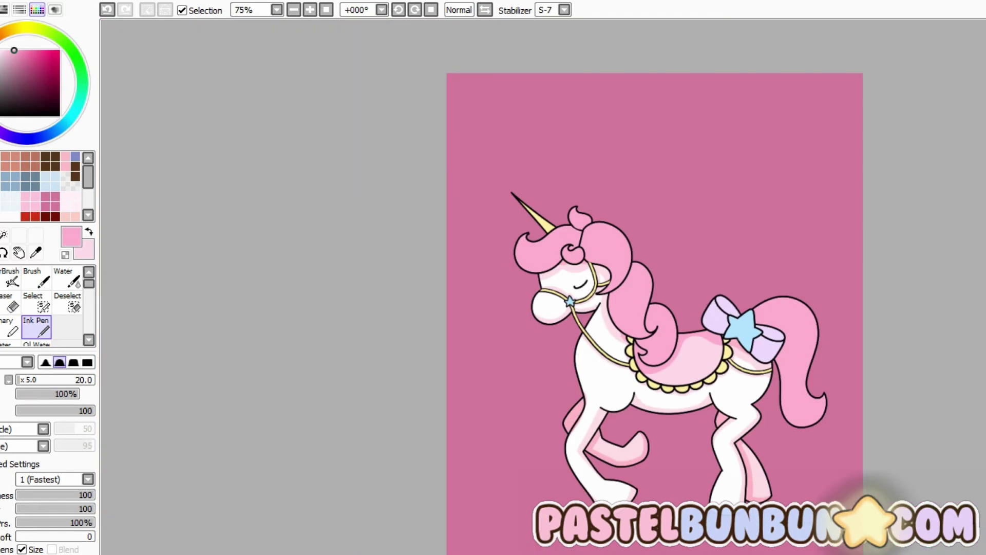
scroll(849, 248, up, 3)
drag(755, 381, 665, 411)
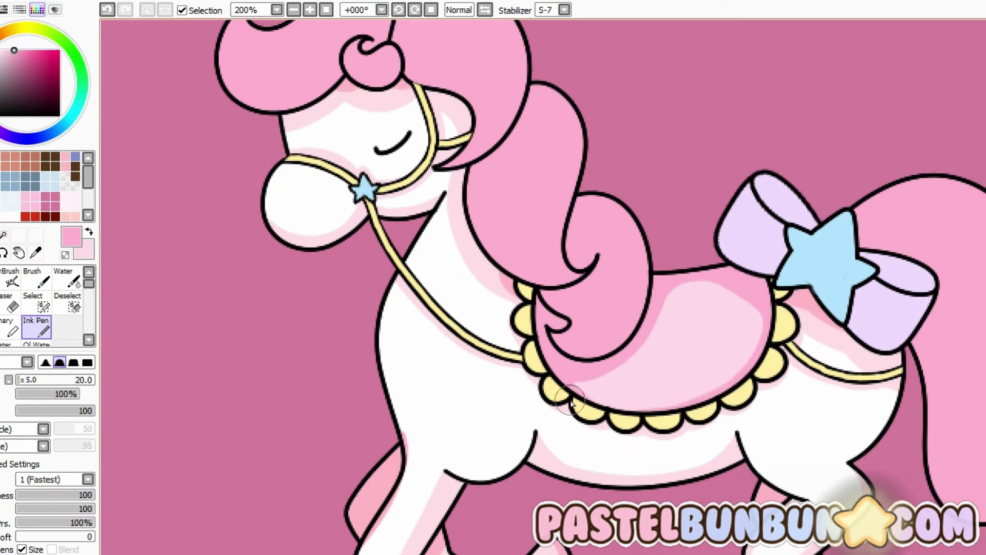
key(ctrl+z)
key(ctrl+y)
key(ctrl+z)
key(ctrl+y)
scroll(695, 368, down, 3)
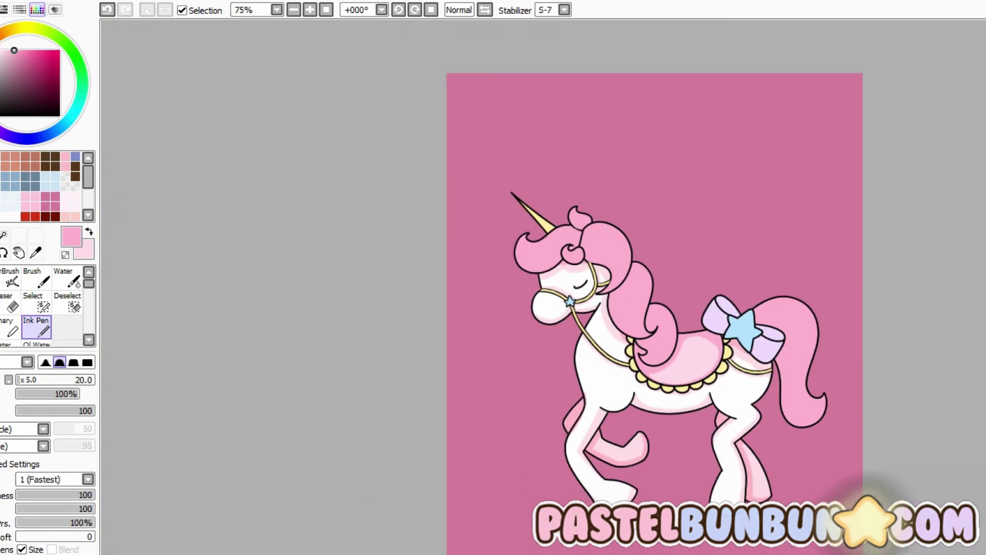
Shade the tail in a deeper pink sampled from the hair, around the bow, along the inner edge and at the curled tip.
scroll(654, 327, up, 2)
alt+click(530, 252)
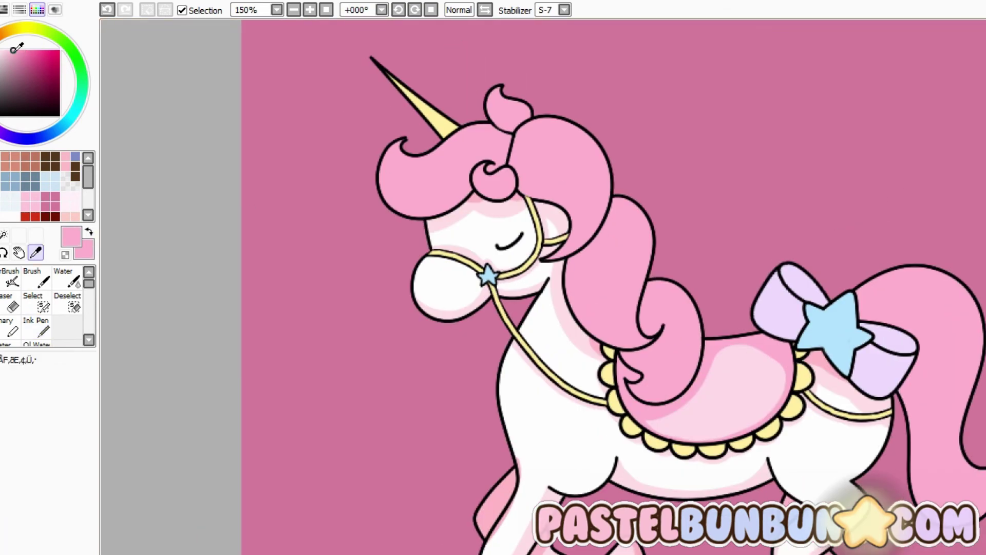
scroll(814, 357, up, 1)
mouse_move(814, 357)
mouse_down()
mouse_move(920, 392)
mouse_move(884, 235)
mouse_up()
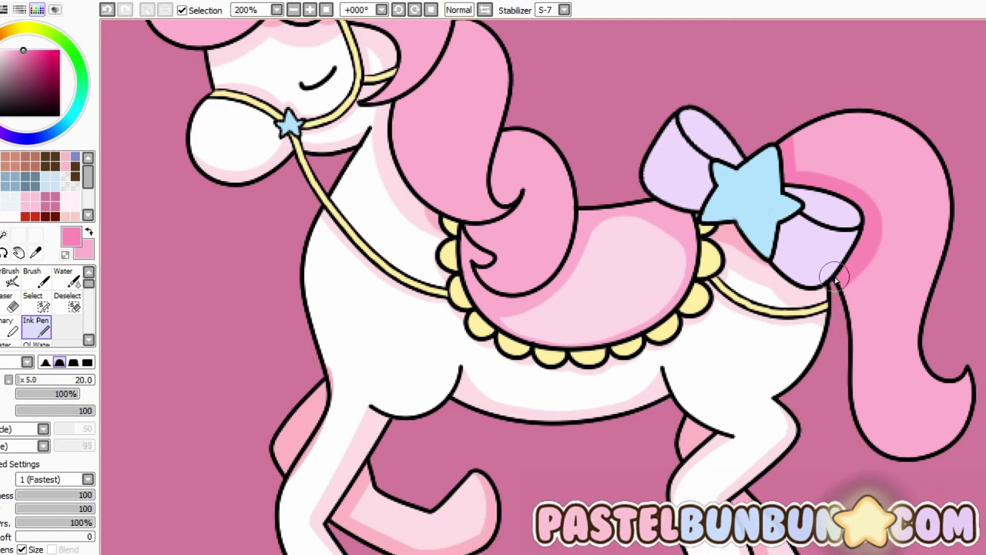
mouse_move(842, 272)
mouse_down()
mouse_move(978, 444)
mouse_move(941, 435)
mouse_up()
mouse_move(791, 154)
mouse_down()
mouse_move(880, 99)
mouse_move(925, 136)
mouse_up()
key(ctrl+z)
drag(940, 315, 920, 380)
scroll(919, 381, down, 2)
scroll(565, 257, up, 1)
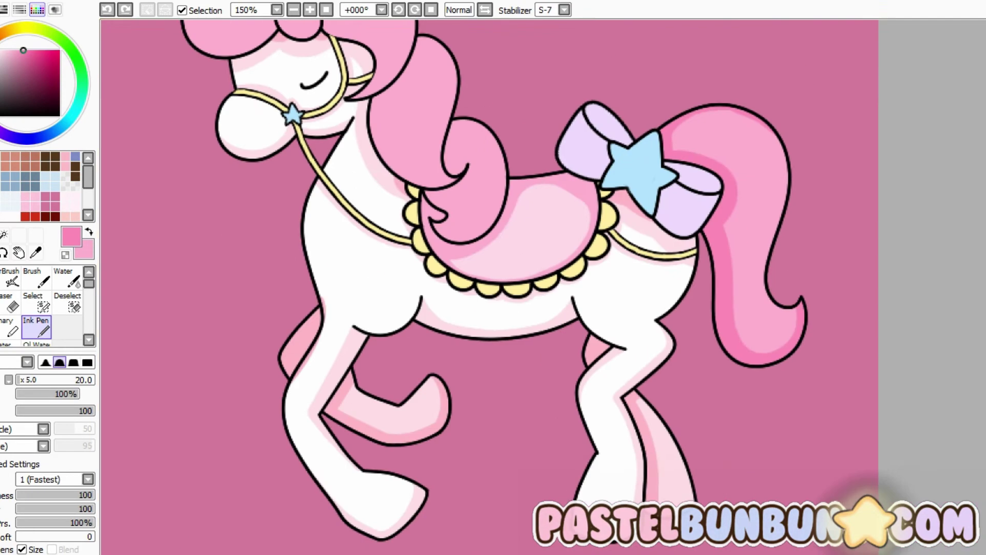
Shade the lowest mane curl deeper pink along its inner spiral and outer edge with the pen at size 5.
scroll(462, 257, up, 1)
scroll(668, 309, up, 1)
mouse_move(793, 136)
mouse_down()
mouse_move(824, 221)
mouse_move(745, 303)
mouse_up()
mouse_move(755, 352)
mouse_down()
mouse_move(883, 294)
mouse_move(797, 376)
mouse_move(756, 349)
mouse_move(880, 194)
mouse_up()
key(ctrl+z)
drag(794, 139, 769, 284)
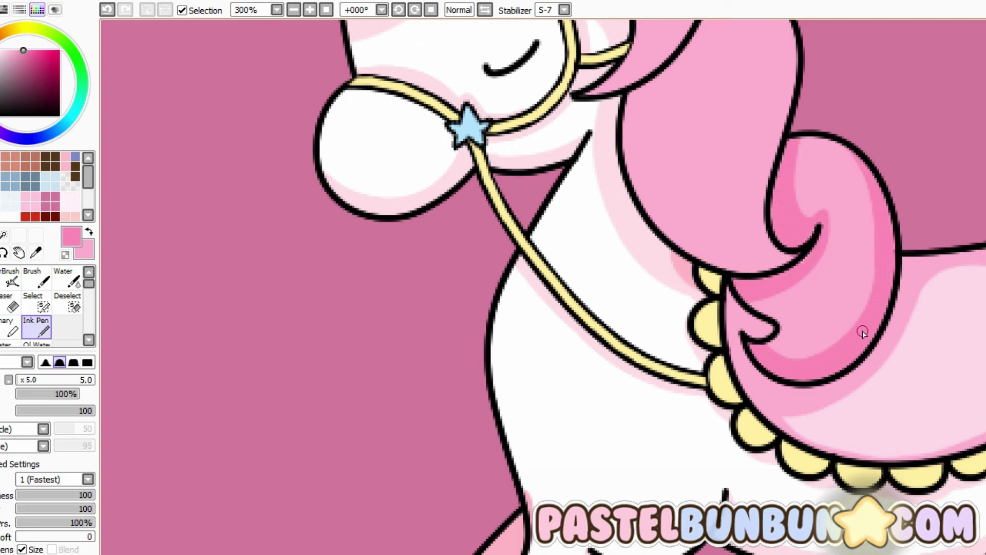
drag(830, 242, 977, 288)
Shade the middle mane section deeper pink beneath the upper lock and along its neck-side and lower edges.
drag(896, 108, 797, 286)
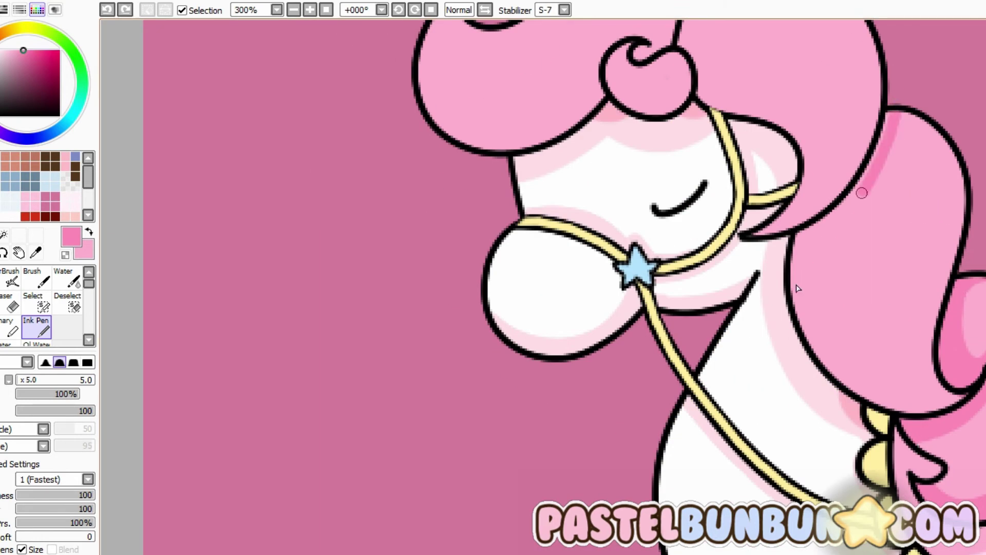
mouse_move(891, 126)
mouse_down()
mouse_move(806, 241)
mouse_move(853, 203)
mouse_move(896, 126)
mouse_move(926, 238)
mouse_move(876, 395)
mouse_up()
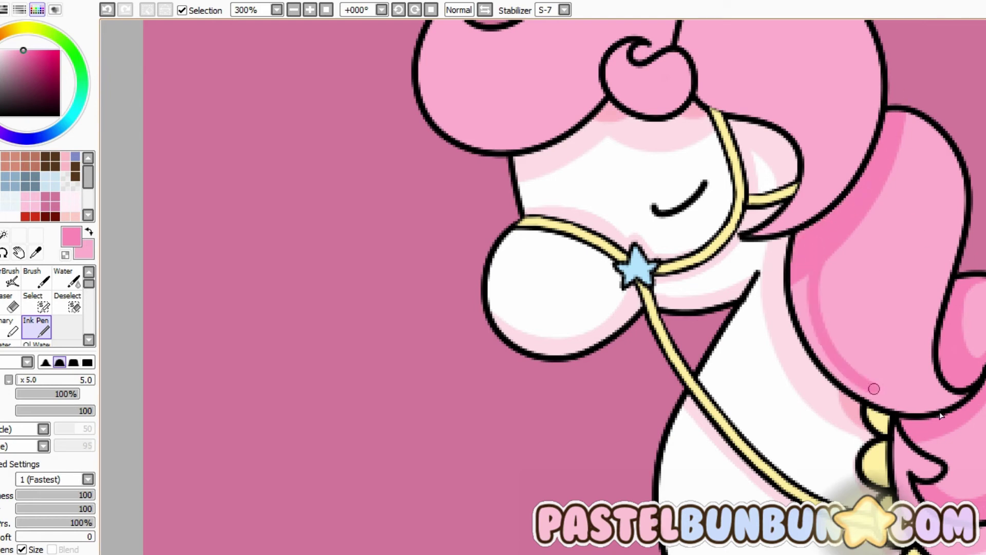
drag(795, 278, 824, 379)
drag(870, 390, 960, 416)
drag(817, 334, 983, 490)
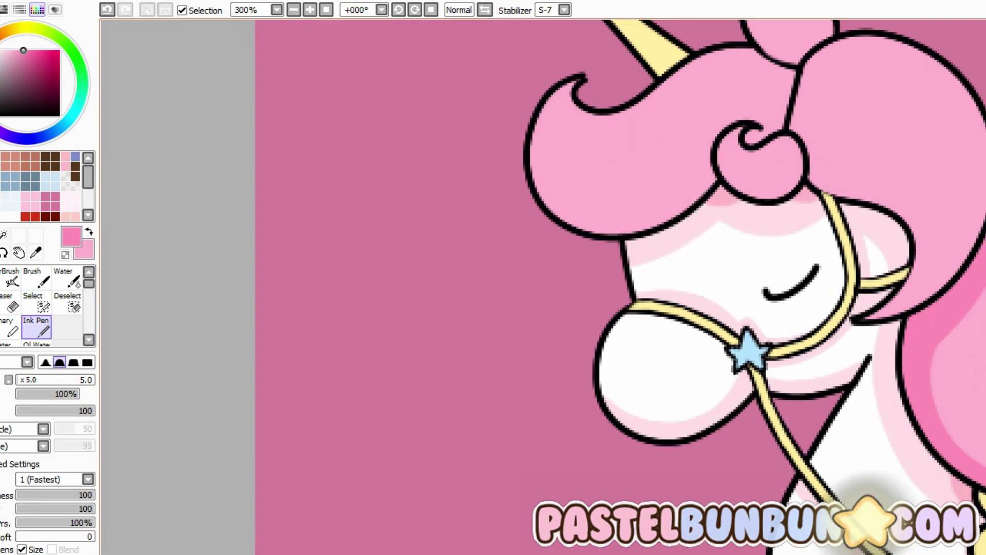
Shade the top mane section deeper pink along the forelock seam and behind the small curl.
drag(814, 162, 843, 234)
drag(835, 131, 819, 226)
drag(832, 174, 848, 254)
mouse_move(837, 125)
mouse_down()
mouse_move(844, 234)
mouse_move(961, 387)
mouse_up()
key(ctrl+z)
drag(935, 334, 984, 380)
key(ctrl+z)
drag(893, 339, 984, 393)
key(ctrl+z)
drag(966, 319, 983, 347)
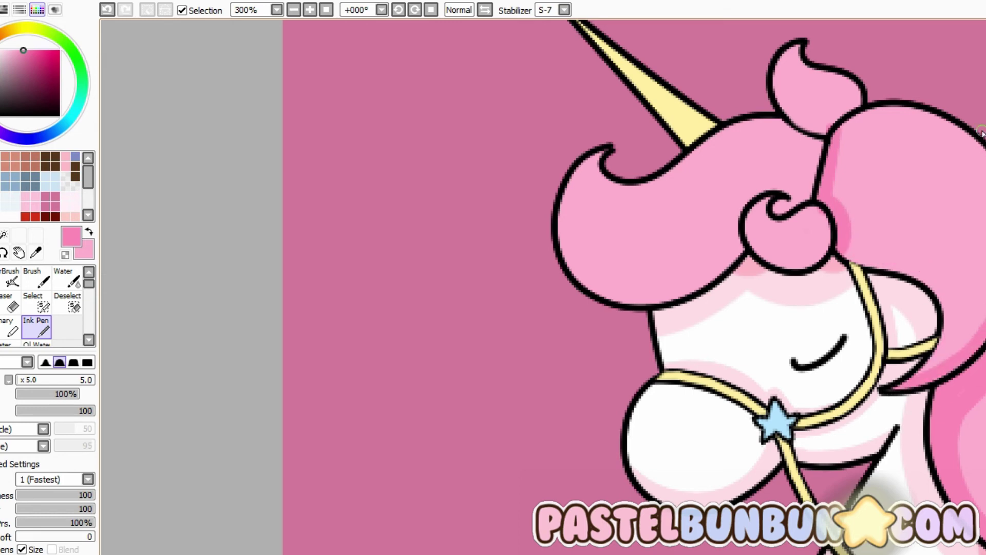
mouse_move(845, 244)
mouse_down()
mouse_move(927, 285)
mouse_move(945, 329)
mouse_up()
key(ctrl+z)
key(ctrl+z)
key(ctrl+z)
Shade the small tuft, the forelock curl and the hair beneath the tuft deeper pink.
drag(843, 134, 955, 110)
mouse_move(833, 105)
mouse_down()
mouse_move(947, 147)
mouse_move(932, 174)
mouse_move(973, 146)
mouse_up()
mouse_move(912, 84)
mouse_down()
mouse_move(889, 134)
mouse_move(949, 170)
mouse_move(886, 157)
mouse_move(921, 194)
mouse_move(879, 158)
mouse_move(925, 234)
mouse_move(877, 277)
mouse_move(873, 237)
mouse_move(884, 310)
mouse_move(868, 289)
mouse_move(923, 247)
mouse_up()
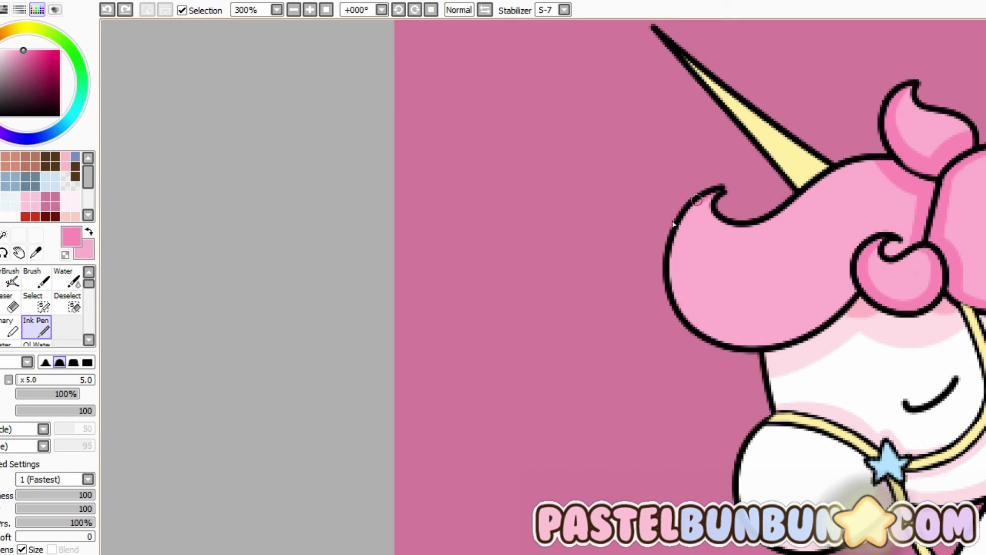
Shade the forelock deeper pink along its front and lower edges and around the small curl.
mouse_move(673, 223)
mouse_down()
mouse_move(802, 340)
mouse_move(842, 316)
mouse_move(900, 248)
mouse_up()
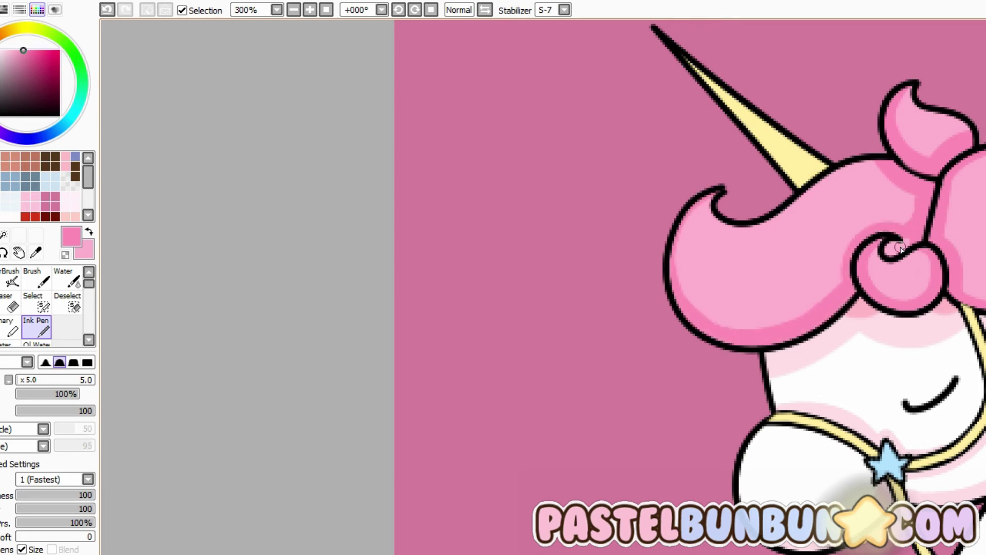
scroll(591, 328, down, 2)
drag(591, 328, 511, 321)
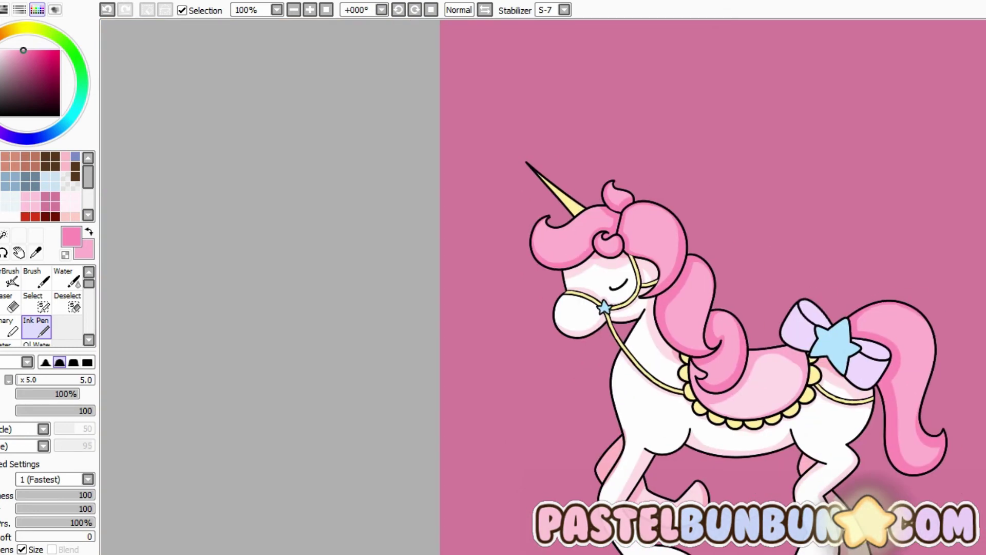
Shade both tail bow loops with a deeper lavender along their outer edges, beside the star and inside the openings.
scroll(617, 219, up, 2)
alt+click(617, 218)
scroll(617, 219, down, 2)
scroll(745, 267, up, 3)
mouse_move(702, 236)
mouse_down()
mouse_move(743, 270)
mouse_move(717, 241)
mouse_move(816, 268)
mouse_move(747, 276)
mouse_move(837, 301)
mouse_up()
mouse_move(488, 88)
mouse_down()
mouse_move(513, 129)
mouse_move(566, 146)
mouse_move(509, 273)
mouse_up()
mouse_move(740, 287)
mouse_down()
mouse_move(676, 370)
mouse_move(817, 425)
mouse_move(806, 387)
mouse_move(830, 326)
mouse_up()
mouse_move(407, 178)
mouse_down()
mouse_move(420, 222)
mouse_move(515, 260)
mouse_up()
mouse_move(424, 220)
mouse_down()
mouse_move(517, 77)
mouse_move(487, 80)
mouse_move(577, 177)
mouse_up()
Darken the inside of both bow loops with a more saturated purple.
click(22, 50)
drag(691, 232, 838, 307)
drag(734, 257, 842, 288)
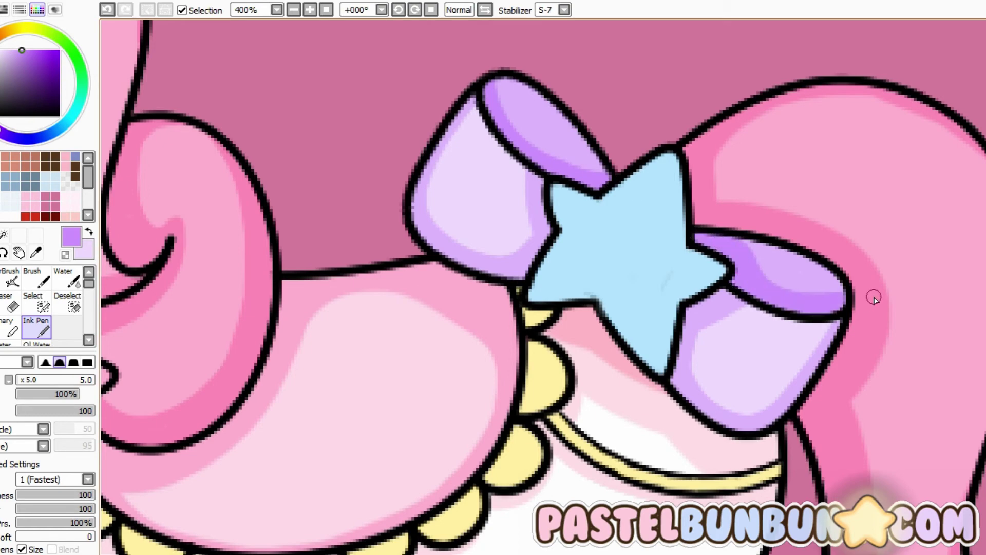
drag(599, 169, 502, 116)
drag(558, 147, 493, 87)
key(ctrl+0)
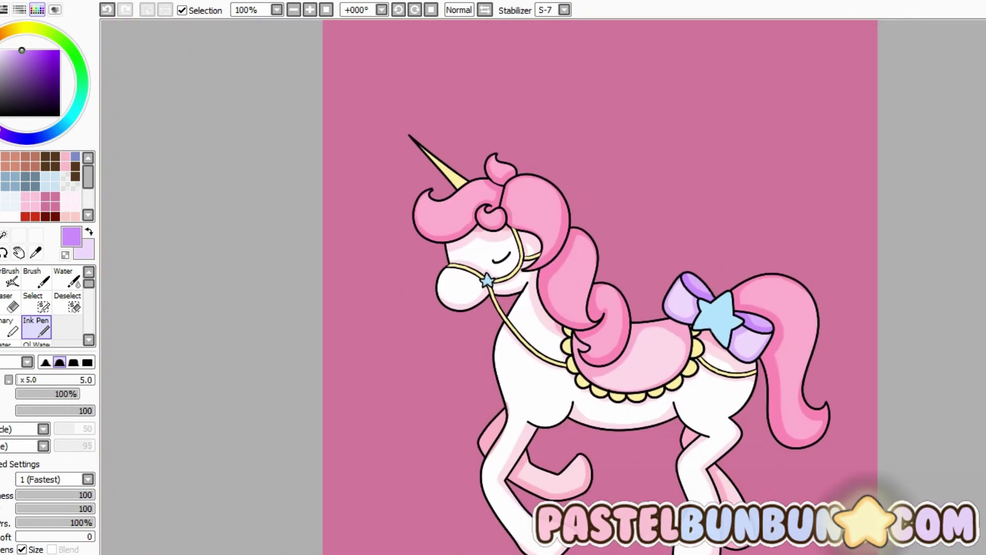
Sample the tail star's light blue and set the Ink Pen to a darker shade of it.
scroll(719, 318, up, 2)
scroll(719, 319, up, 1)
alt+click(616, 319)
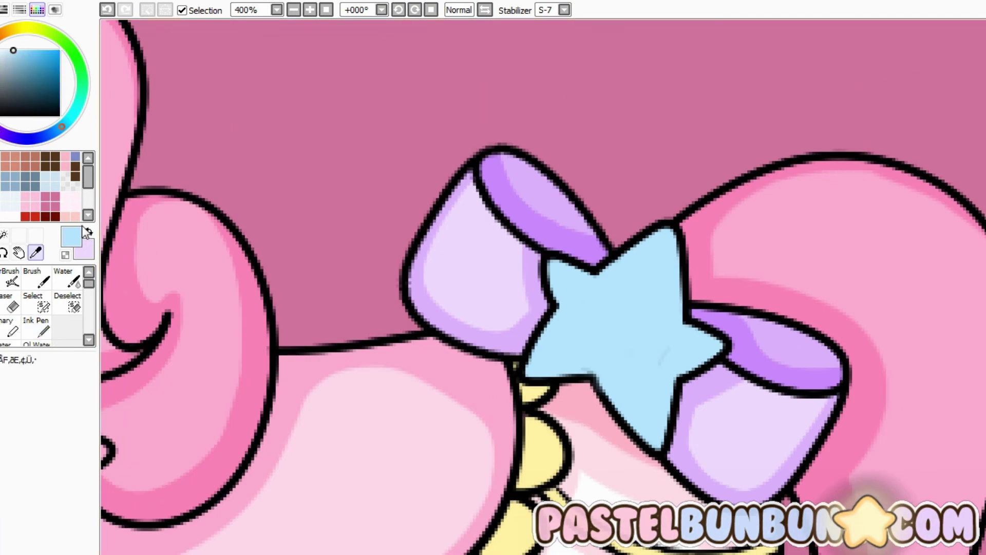
click(42, 327)
mouse_move(13, 50)
mouse_down()
mouse_move(33, 54)
mouse_move(24, 57)
mouse_up()
Try to shade the tail bow's star in darker blue as facets with light highlights.
mouse_move(549, 261)
mouse_down()
mouse_move(595, 283)
mouse_move(681, 268)
mouse_move(703, 361)
mouse_move(596, 379)
mouse_move(525, 374)
mouse_move(559, 305)
mouse_move(594, 365)
mouse_move(622, 331)
mouse_move(535, 371)
mouse_move(628, 342)
mouse_move(594, 284)
mouse_move(578, 281)
mouse_move(565, 285)
mouse_move(581, 305)
mouse_move(606, 281)
mouse_move(621, 330)
mouse_move(664, 333)
mouse_move(691, 388)
mouse_move(642, 360)
mouse_up()
scroll(583, 309, down, 5)
scroll(637, 306, up, 5)
scroll(643, 359, down, 5)
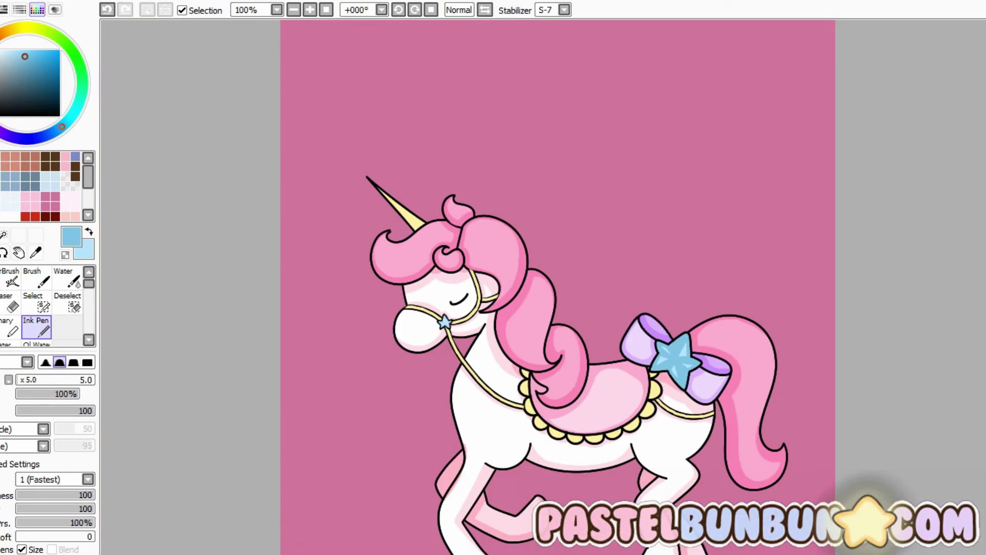
scroll(891, 230, up, 5)
drag(619, 323, 637, 378)
scroll(622, 350, down, 5)
key(ctrl+z)
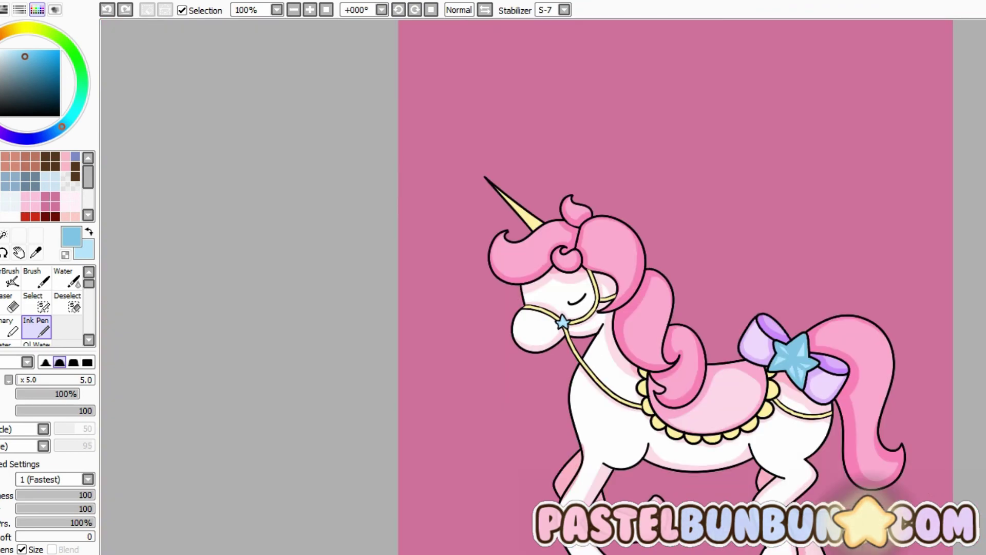
Shade the tail bow's star with a darker blue border around all five points, keeping a light blue center.
scroll(785, 361, up, 5)
mouse_move(540, 313)
mouse_down()
mouse_move(506, 359)
mouse_move(672, 379)
mouse_up()
drag(661, 213, 683, 337)
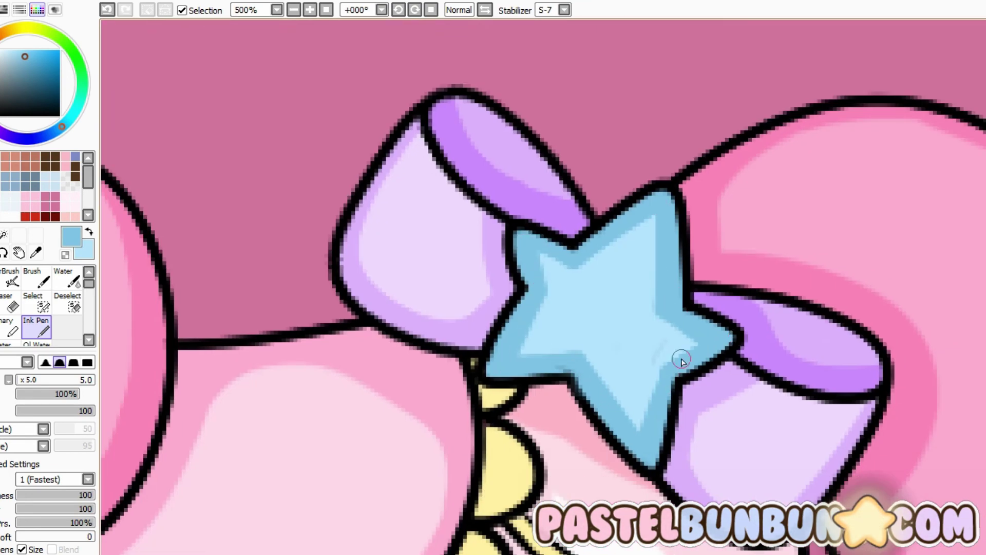
drag(575, 270, 650, 218)
scroll(575, 270, down, 5)
Shade the small bridle star's edges with the same darker blue.
scroll(594, 286, up, 6)
drag(539, 237, 580, 185)
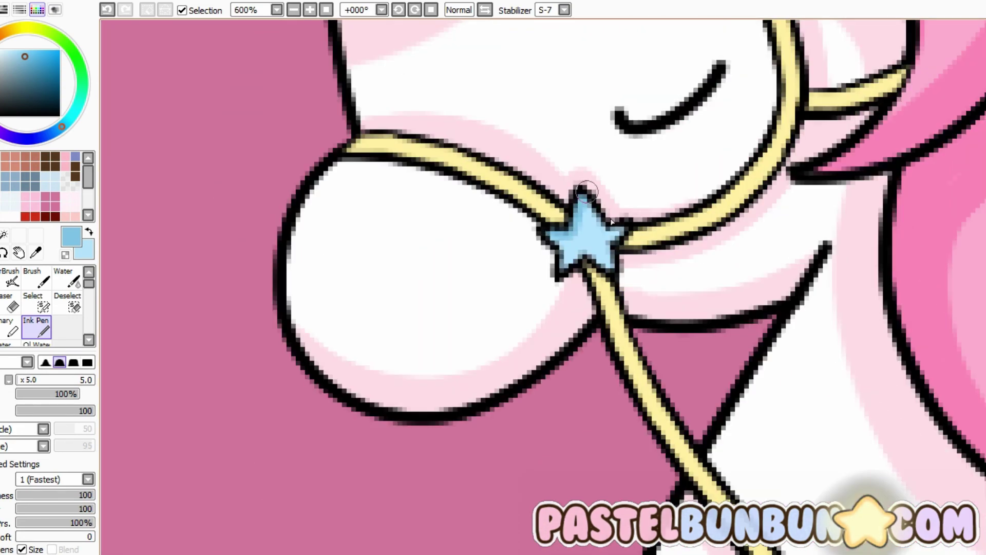
drag(632, 226, 555, 271)
scroll(554, 271, down, 6)
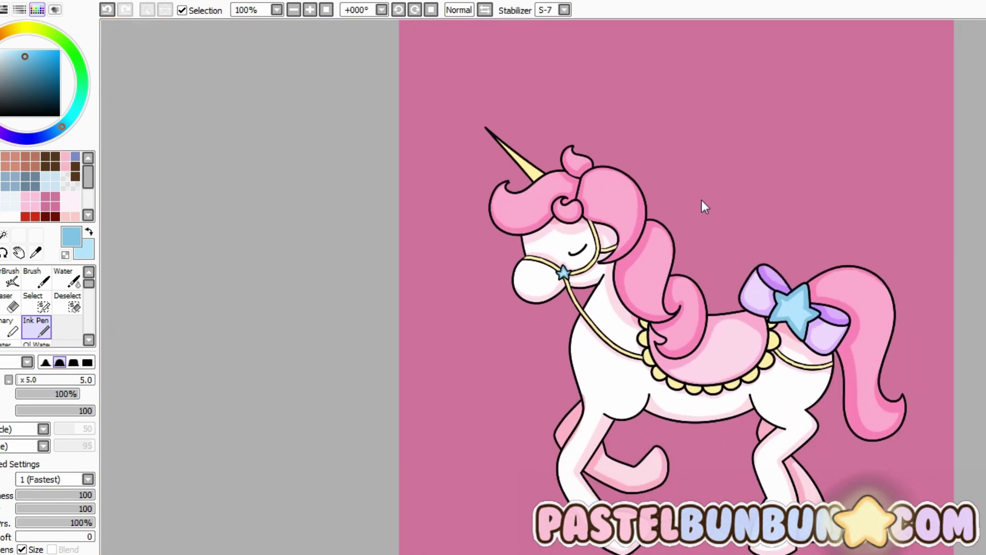
Shade the outer edges of the saddle blanket's yellow scallops in peach with the Ink Pen at size 5.
scroll(642, 349, up, 5)
scroll(642, 350, down, 1)
scroll(642, 350, up, 2)
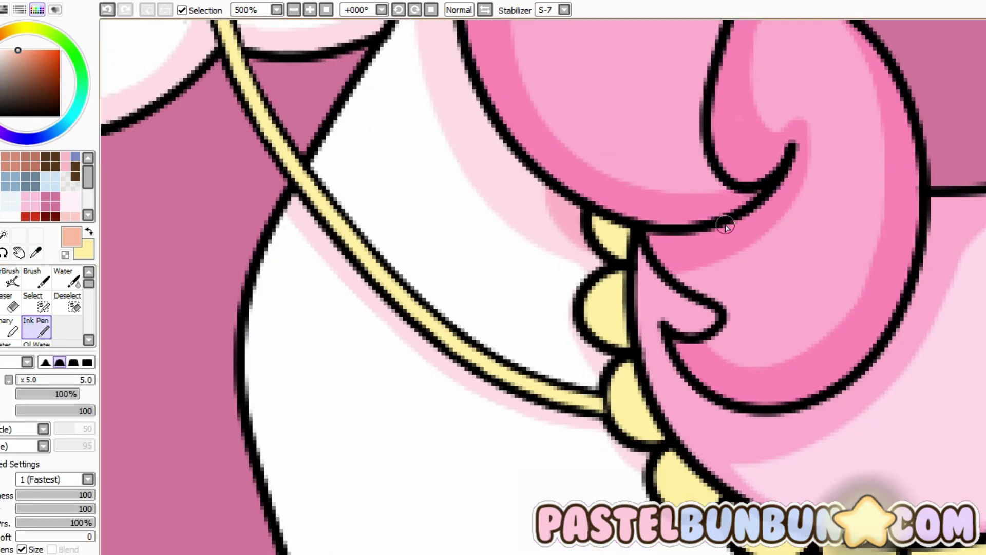
scroll(652, 231, down, 5)
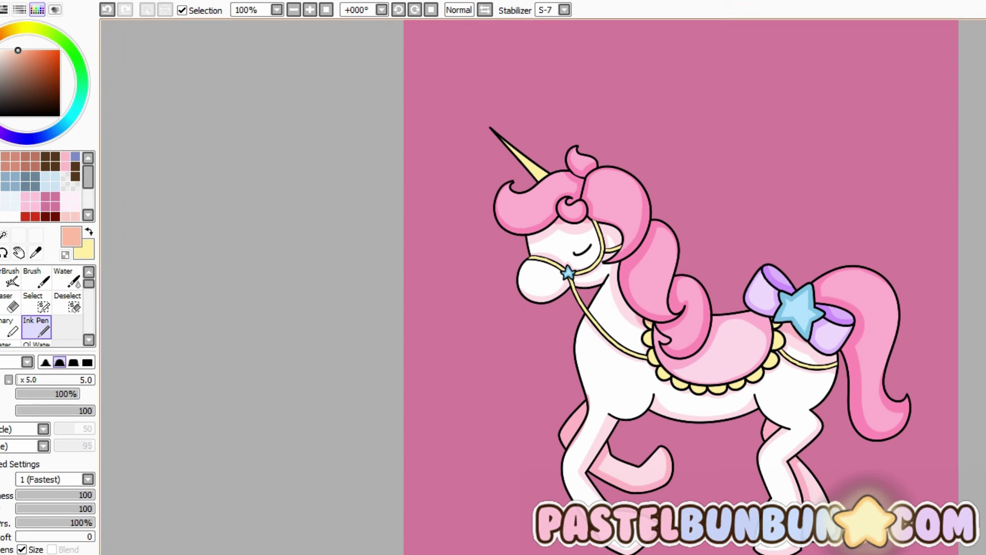
scroll(538, 251, up, 5)
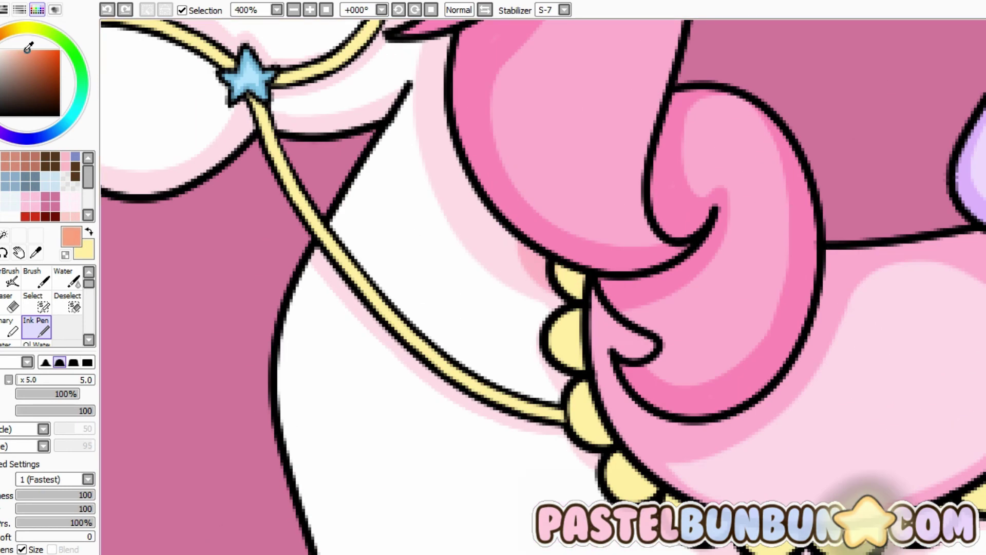
click(19, 50)
mouse_move(554, 265)
mouse_down()
mouse_move(554, 360)
mouse_move(578, 432)
mouse_move(622, 490)
mouse_up()
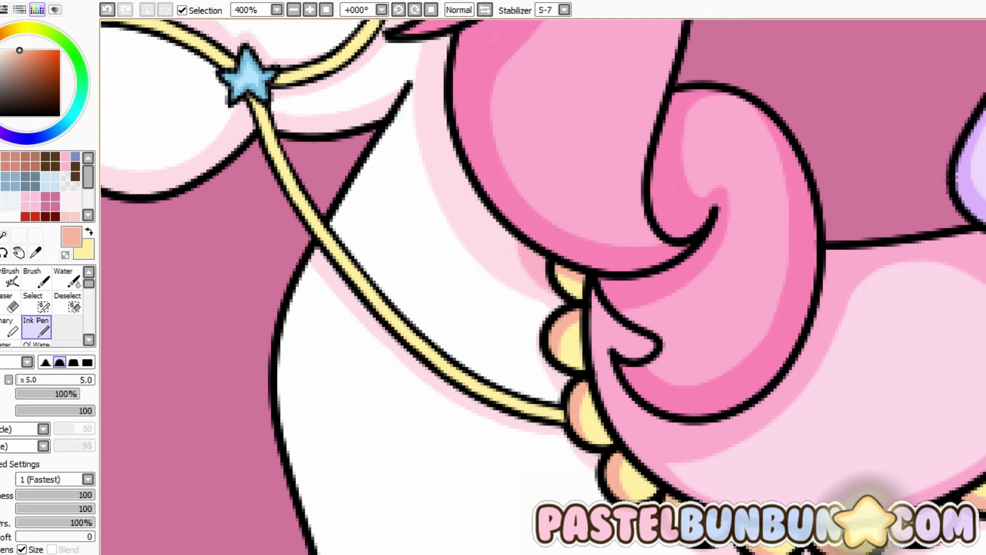
scroll(743, 329, down, 5)
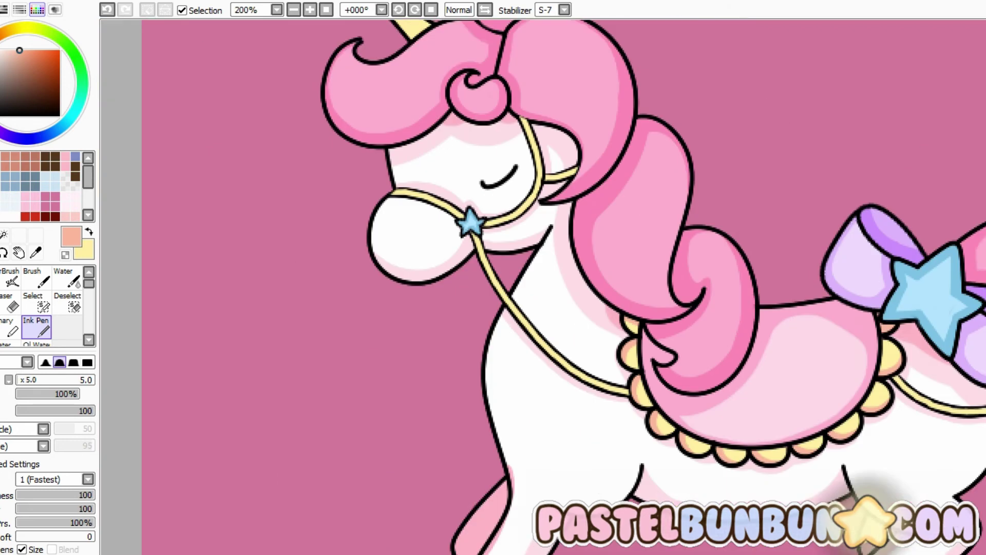
scroll(699, 349, up, 6)
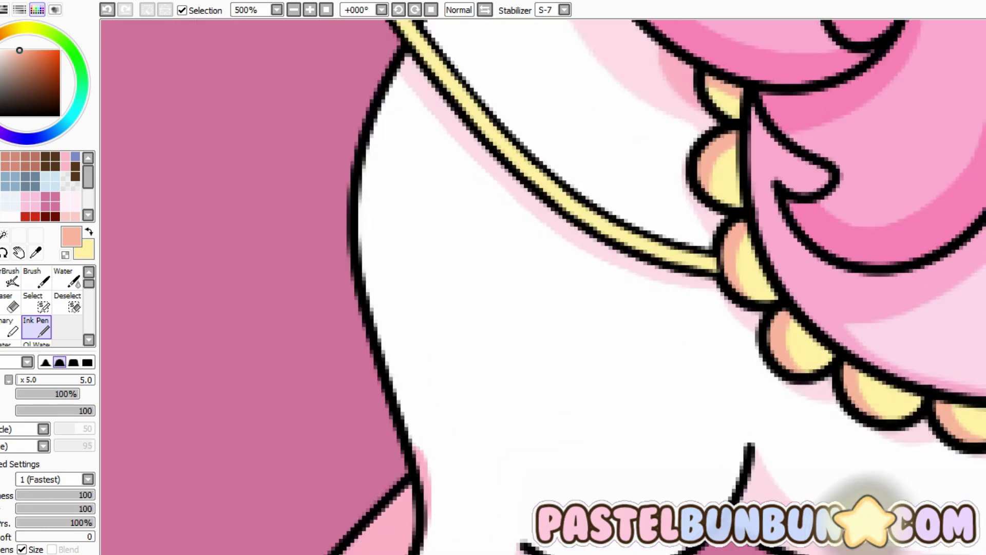
Shade the bridle straps around the small star and the noseband's outer end in peach, with the pen's minimum size at 32%.
click(37, 393)
mouse_move(778, 306)
mouse_down()
mouse_move(770, 288)
mouse_move(735, 291)
mouse_up()
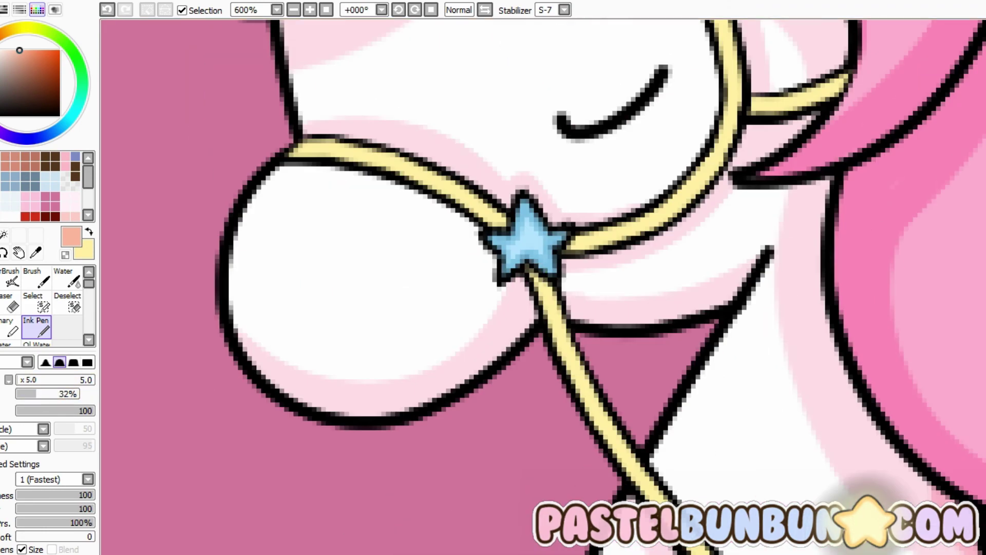
key(ctrl+z)
drag(532, 272, 591, 396)
drag(568, 241, 649, 227)
drag(516, 224, 468, 206)
drag(290, 149, 375, 158)
Shade the upper end of the cheek strap and both ends of the short ear strap in peach.
drag(411, 257, 327, 395)
drag(593, 65, 617, 121)
drag(668, 246, 755, 226)
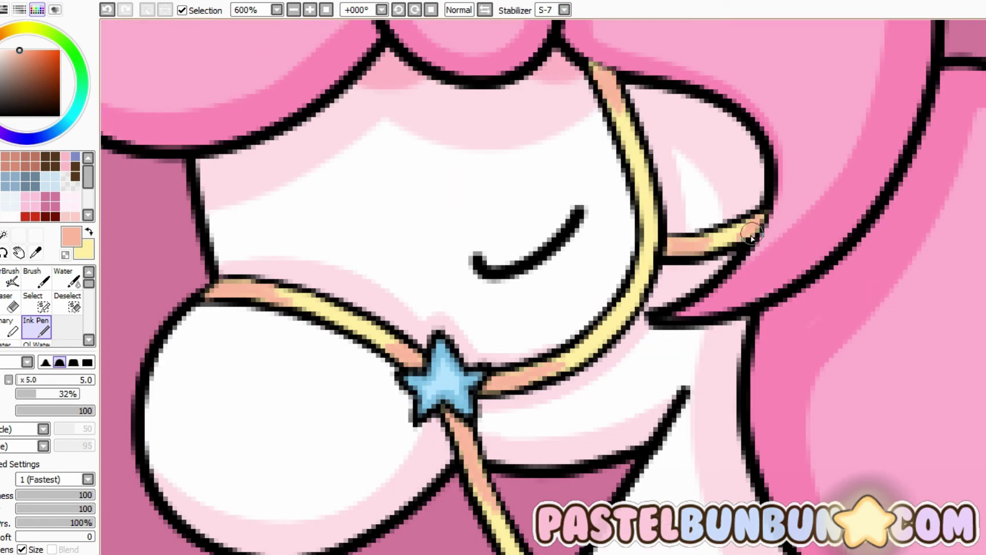
key(ctrl+z)
key(ctrl+minus)
key(ctrl+plus)
key(ctrl+plus)
key(ctrl+plus)
key(ctrl+plus)
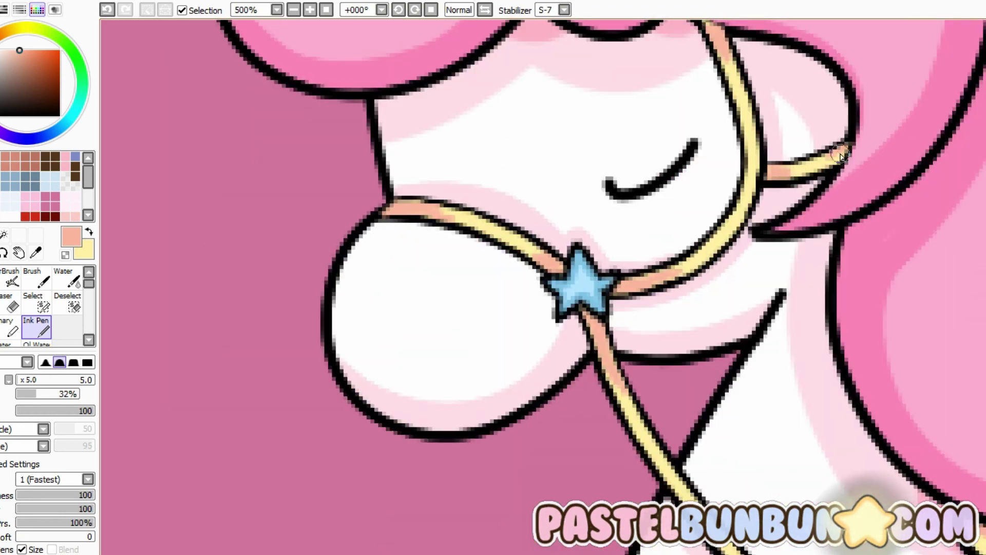
Shade both ends of the strap behind the saddle blanket in the same peach.
scroll(918, 317, down, 5)
scroll(918, 317, right, 10)
drag(918, 317, 874, 329)
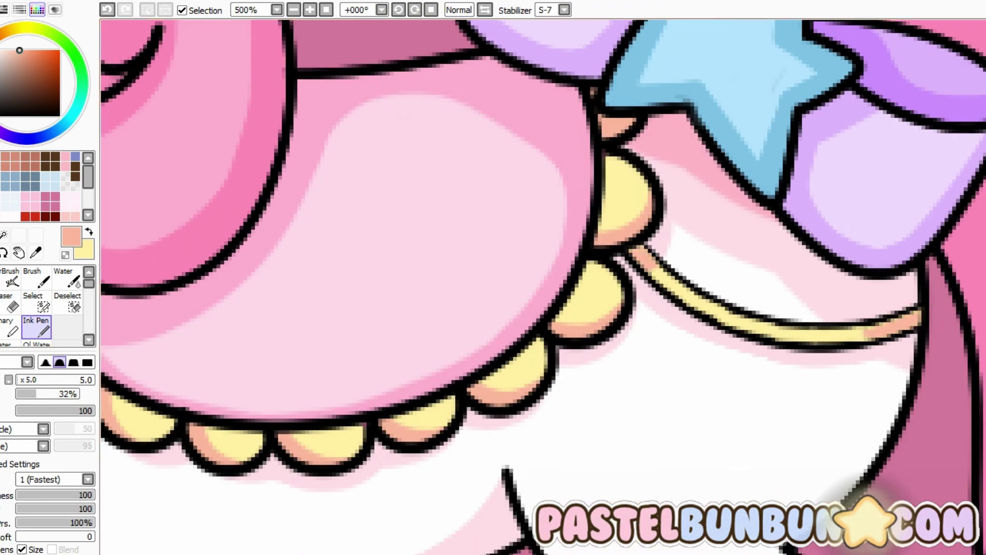
Add a small black eyelash at the inner corner of the closed eye with the Ink Pen.
scroll(904, 267, up, 10)
key(e)
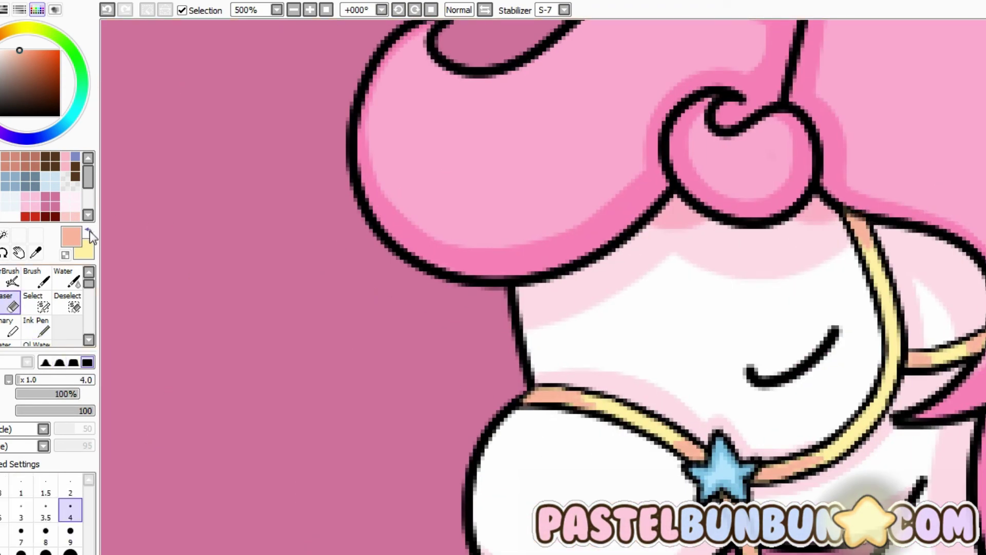
key(n)
scroll(632, 392, right, 5)
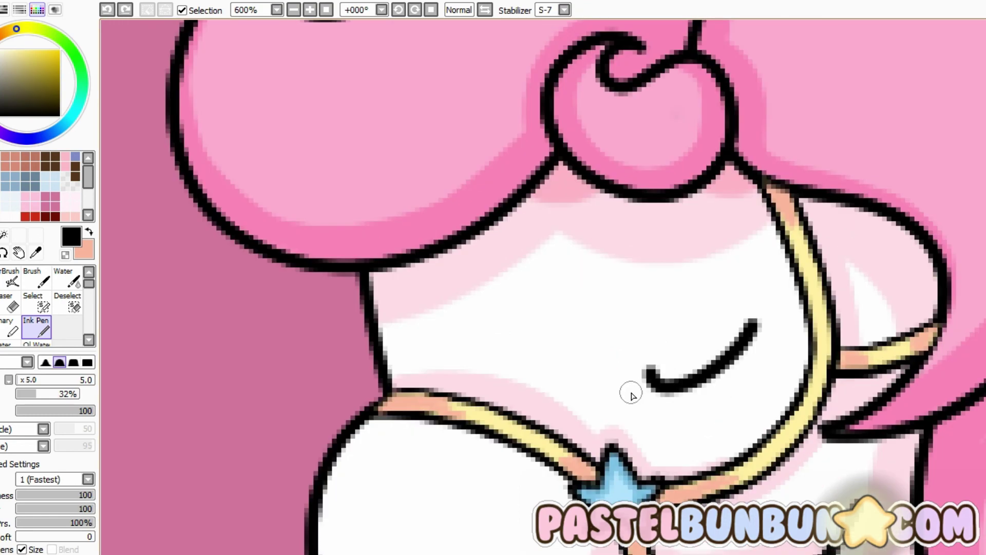
key(ctrl+minus)
key(ctrl+minus)
key(ctrl+minus)
key(ctrl+minus)
key(ctrl+minus)
key(ctrl+minus)
key(ctrl+plus)
key(ctrl+plus)
key(ctrl+plus)
key(ctrl+plus)
key(ctrl+plus)
scroll(632, 392, up, 5)
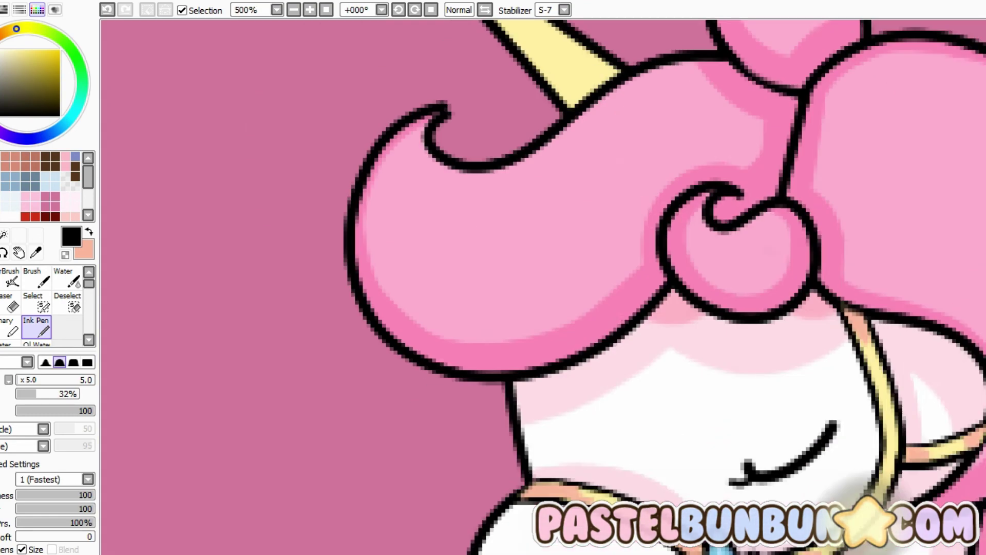
Paint peach stripes across the yellow horn from its base towards the tip.
key(ctrl+plus)
key(x)
drag(565, 267, 614, 234)
drag(514, 208, 563, 195)
drag(473, 168, 503, 146)
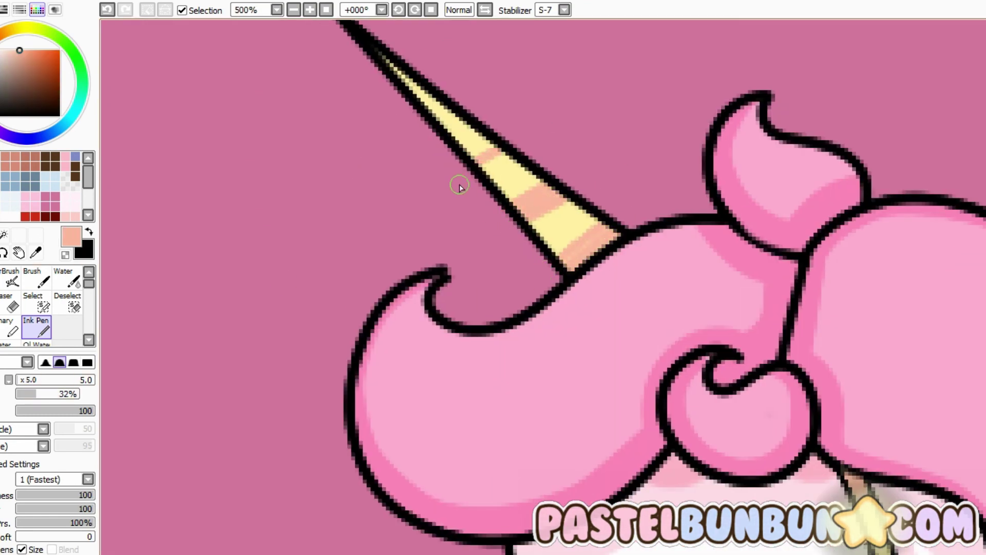
drag(430, 123, 460, 101)
key(ctrl+minus)
key(ctrl+minus)
key(ctrl+minus)
key(ctrl+minus)
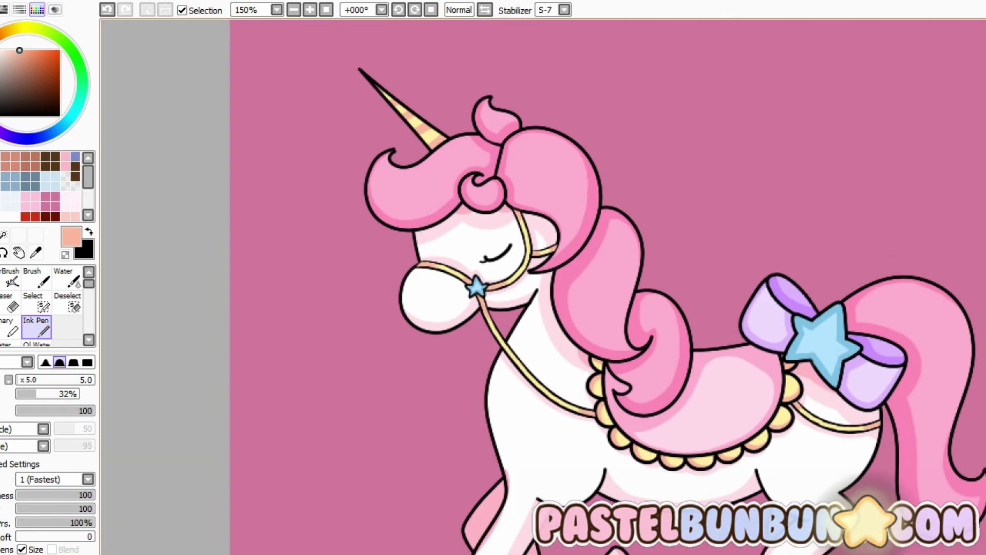
key(ctrl+minus)
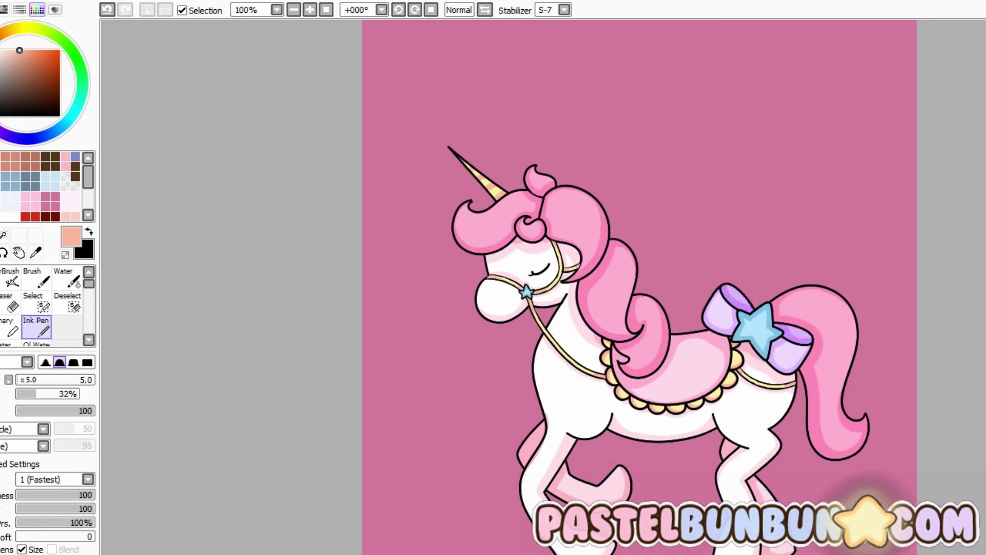
Place large white highlight dots at size 20 on the mane, saddle blanket and tail, with minimum size at 100%.
key(ctrl+plus)
click(10, 212)
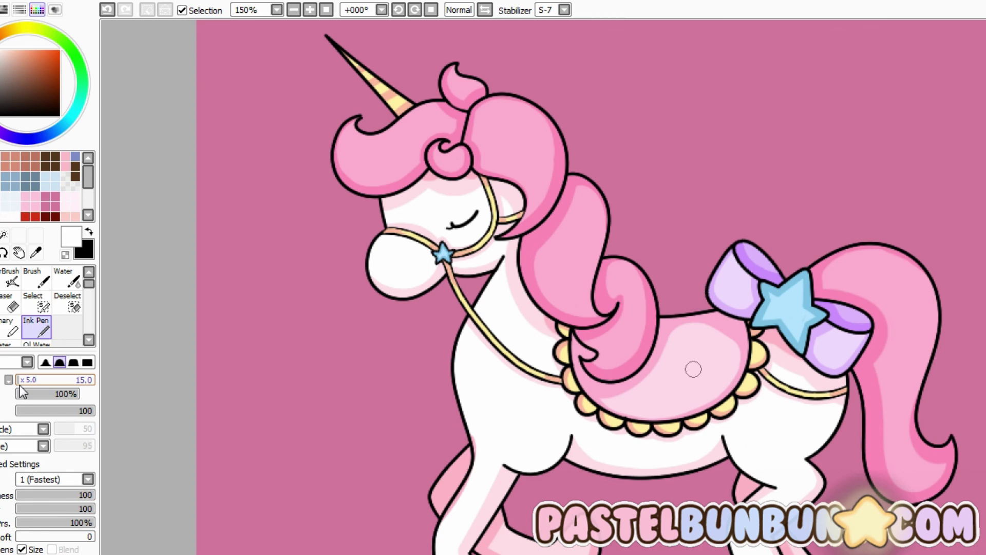
click(493, 116)
key(bracketright)
key(bracketright)
key(bracketright)
key(bracketright)
click(719, 331)
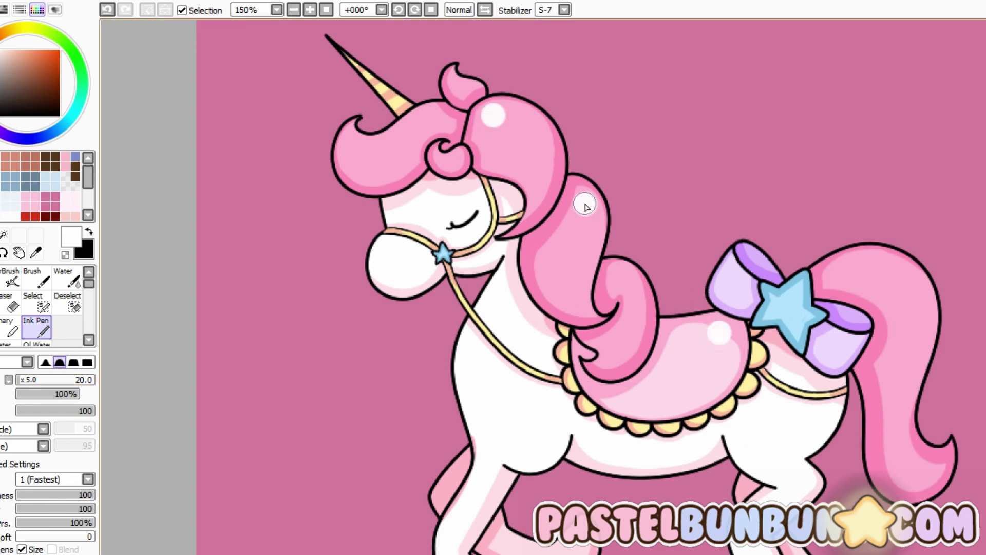
click(564, 297)
click(874, 266)
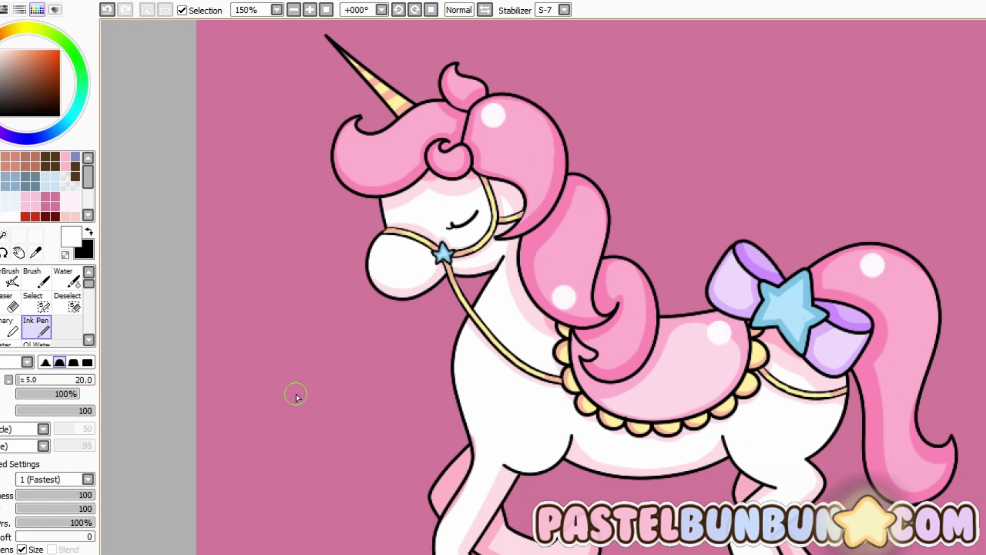
Add medium white highlight dots at size 10 to the mane, fringe, saddle blanket, bow, star and tail.
key(ctrl+z)
key(bracketleft)
key(bracketleft)
key(bracketleft)
key(bracketleft)
click(682, 331)
click(725, 364)
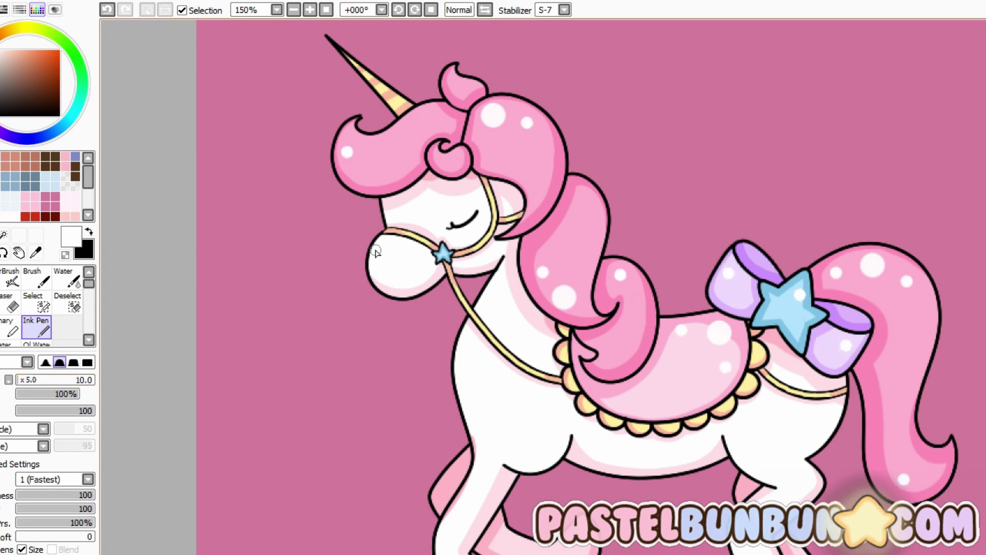
key(ctrl+z)
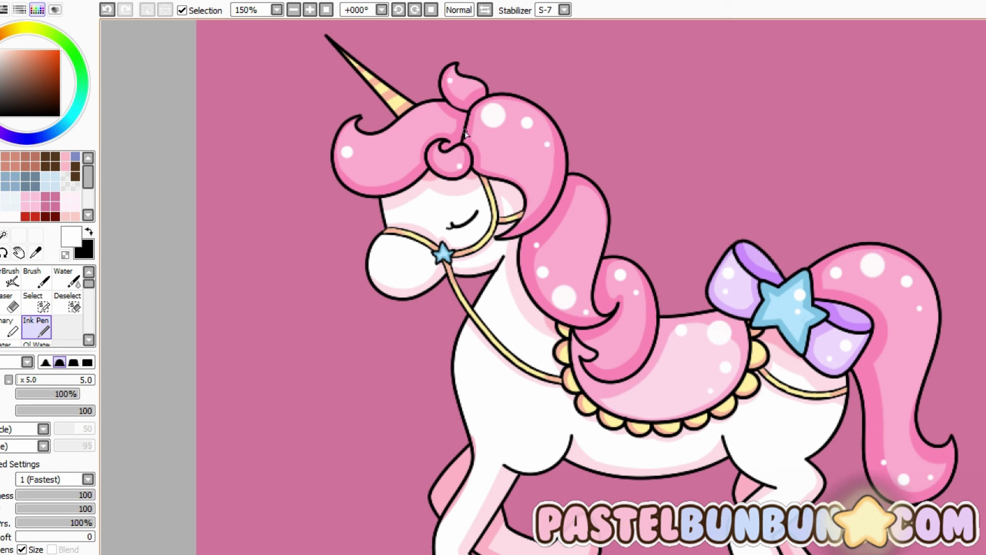
Add small white dots at size 5 beside the larger highlights on the mane, blanket, bow and tail.
key(ctrl+z)
key(ctrl+y)
key(ctrl+z)
key(ctrl+y)
Paint thin white highlight stripes across the horn's yellow bands with minimum size at 63%.
scroll(432, 188, up, 2)
key(ctrl+z)
drag(403, 166, 422, 161)
drag(434, 194, 452, 188)
drag(354, 113, 364, 108)
drag(380, 134, 385, 130)
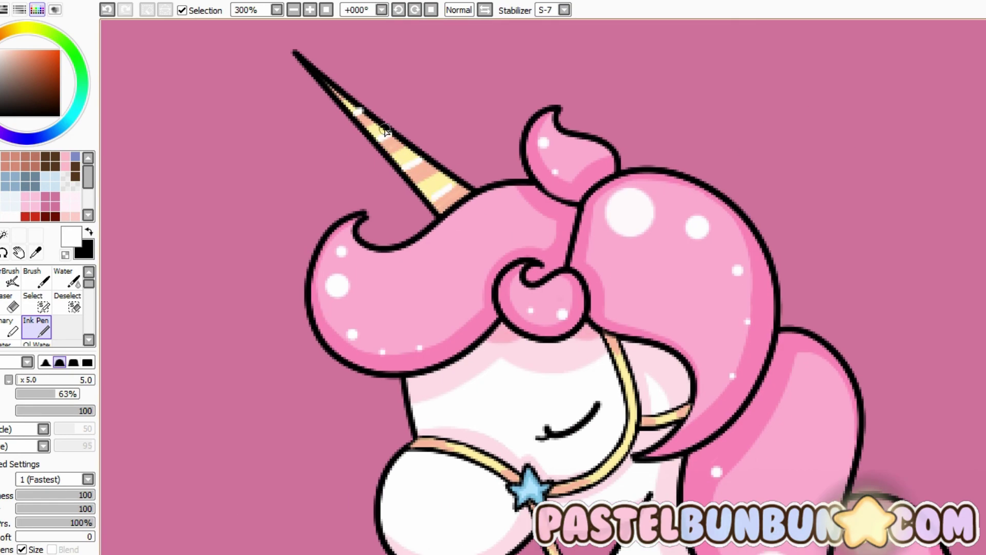
Add small white highlight dots at size 5 to each yellow scallop of the saddle blanket, with smaller ones at 63% minimum size.
scroll(543, 287, down, 3)
scroll(529, 241, up, 3)
scroll(543, 287, down, 4)
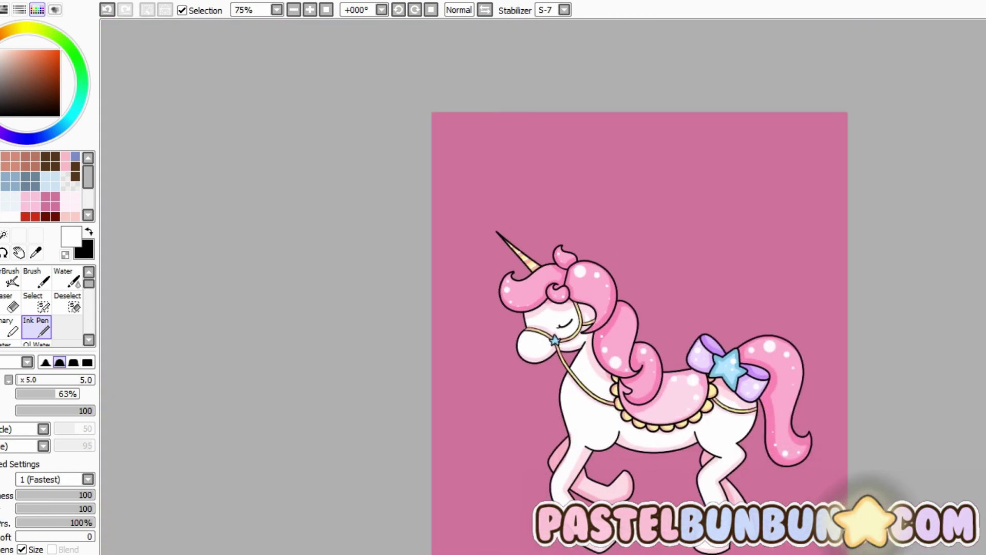
scroll(521, 182, up, 4)
mouse_move(501, 226)
mouse_down()
mouse_move(570, 336)
mouse_move(735, 375)
mouse_move(880, 259)
mouse_move(904, 206)
mouse_up()
scroll(513, 229, down, 3)
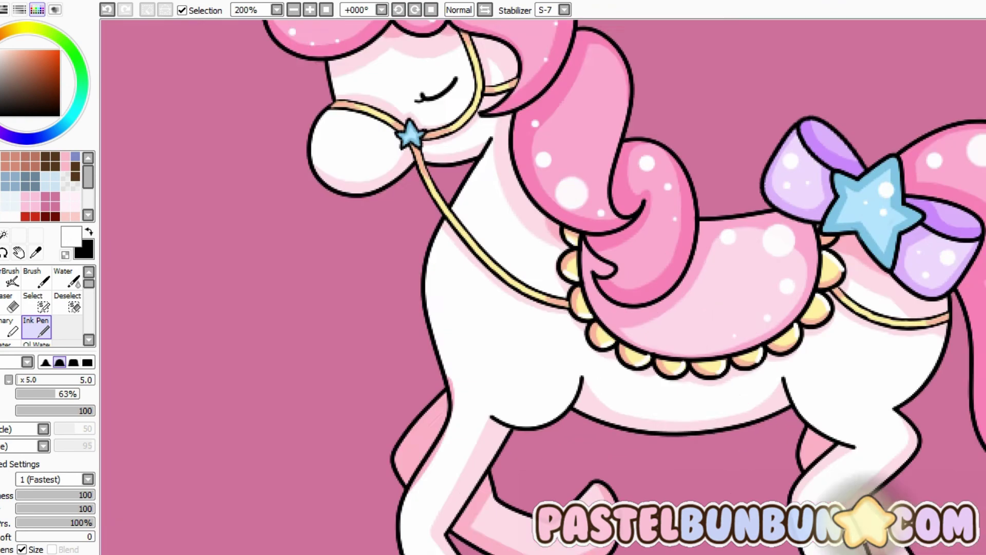
scroll(514, 229, up, 3)
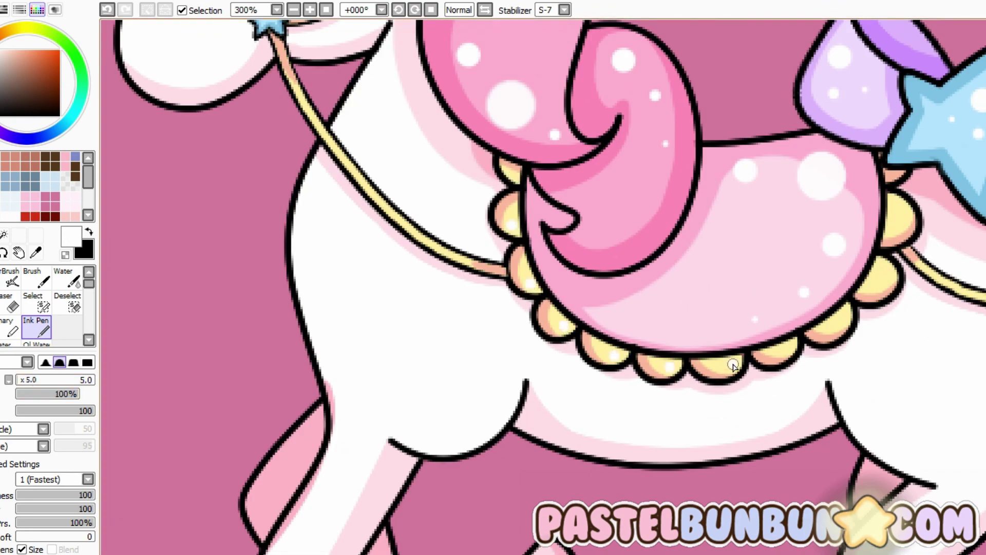
drag(60, 398, 59, 398)
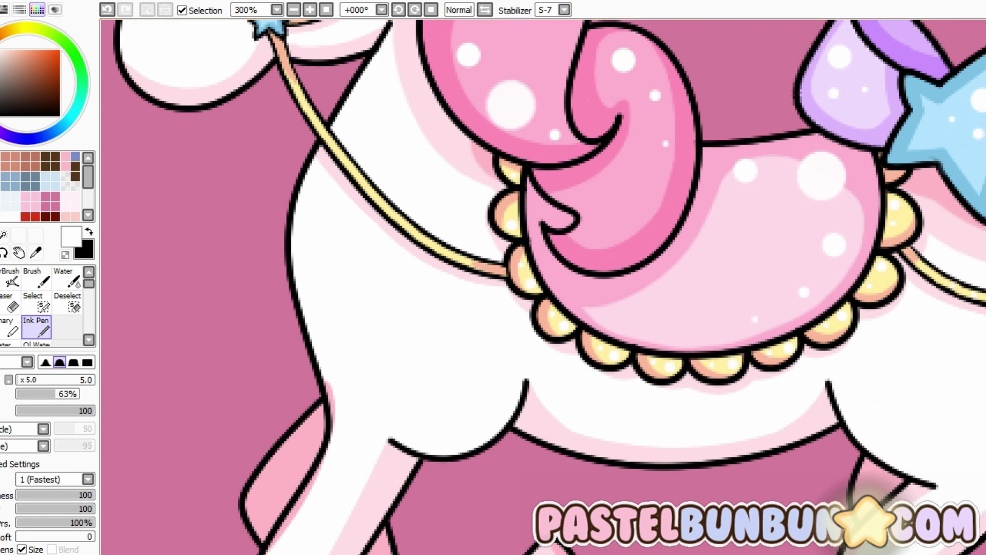
scroll(711, 327, down, 3)
scroll(590, 276, up, 3)
scroll(643, 159, up, 2)
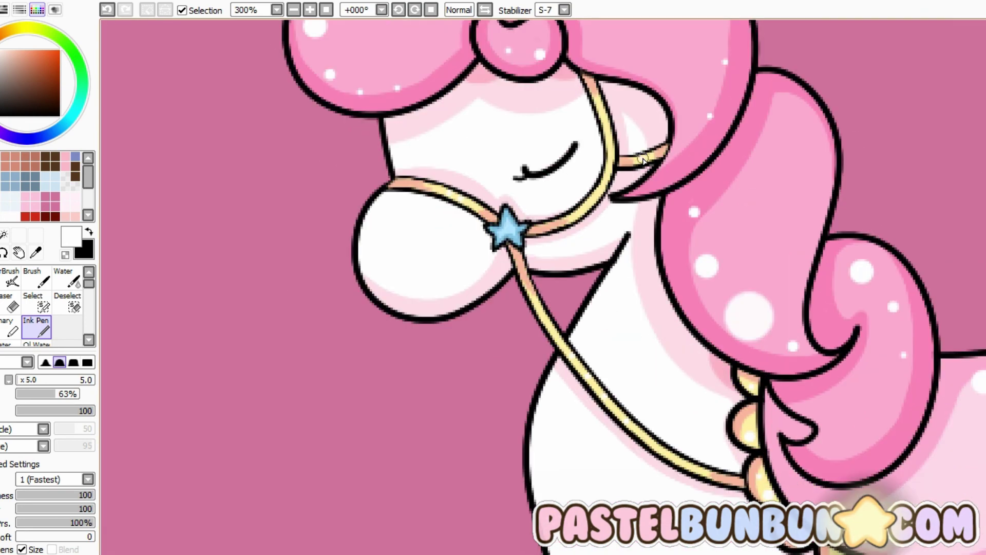
key(minus)
key(minus)
key(minus)
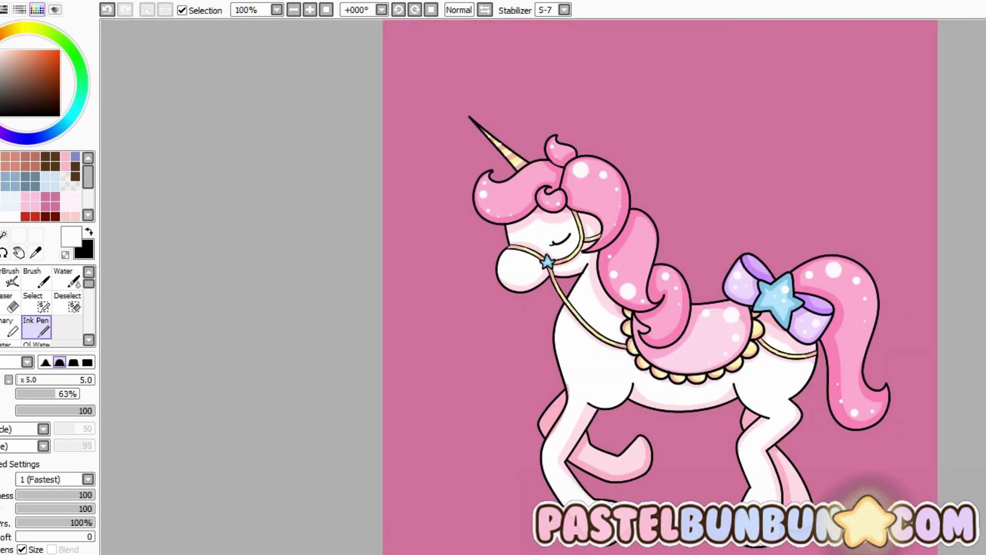